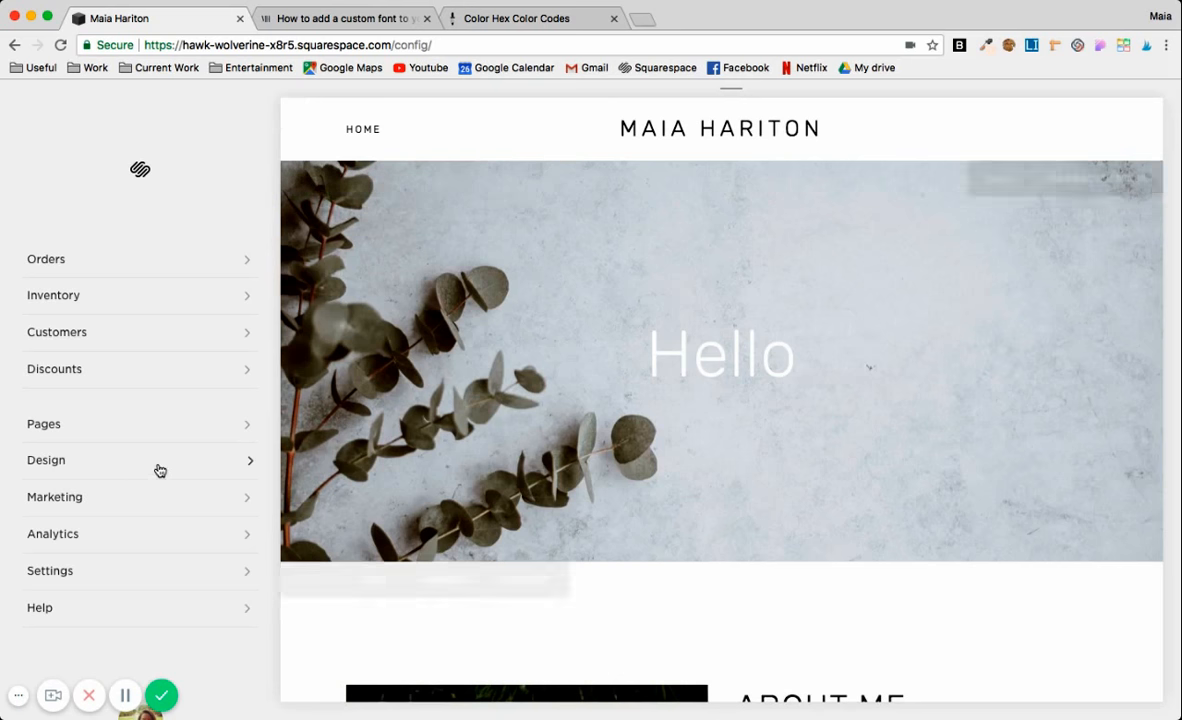
# Open the site's Custom CSS settings and remove the thestylededit.ttf font from the custom files.
pyautogui.click(45, 459)
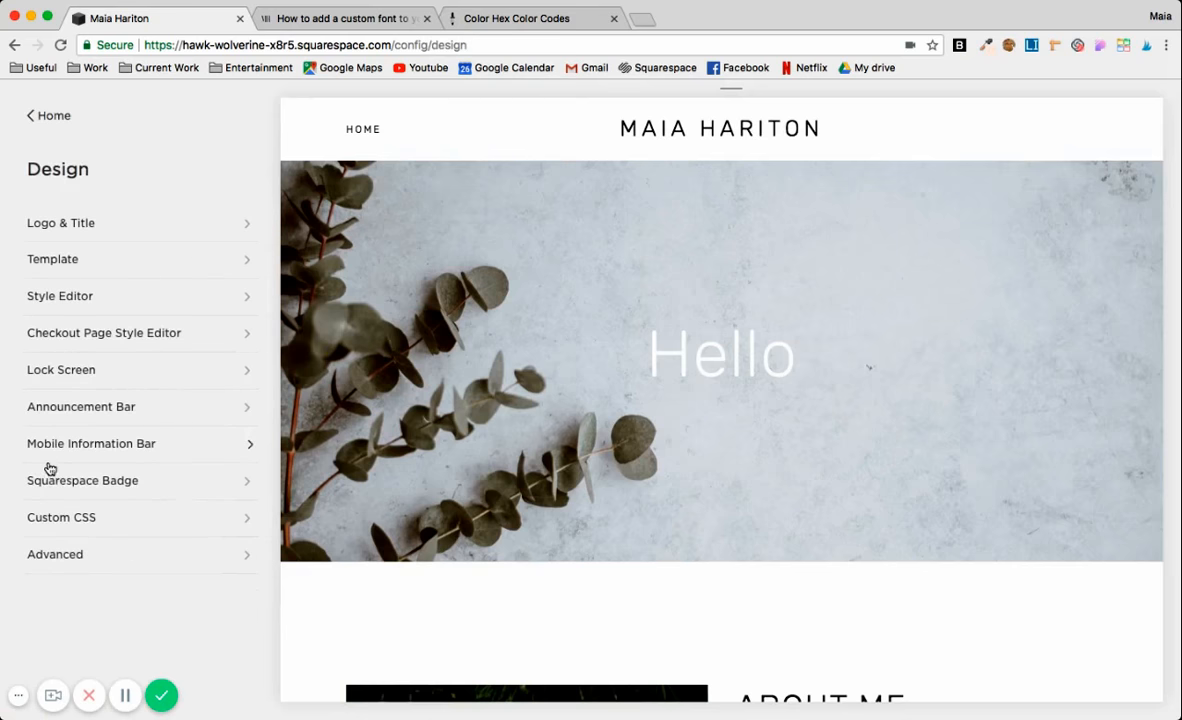
pyautogui.click(128, 518)
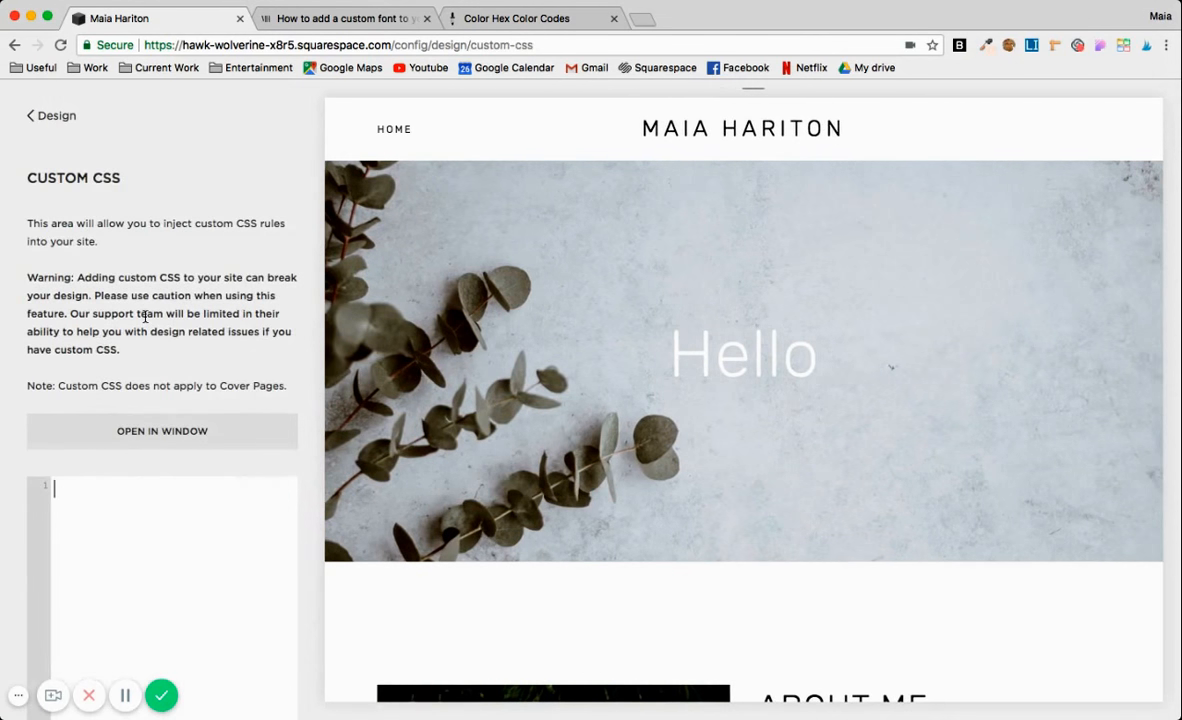
pyautogui.scroll(-3, 26, 336)
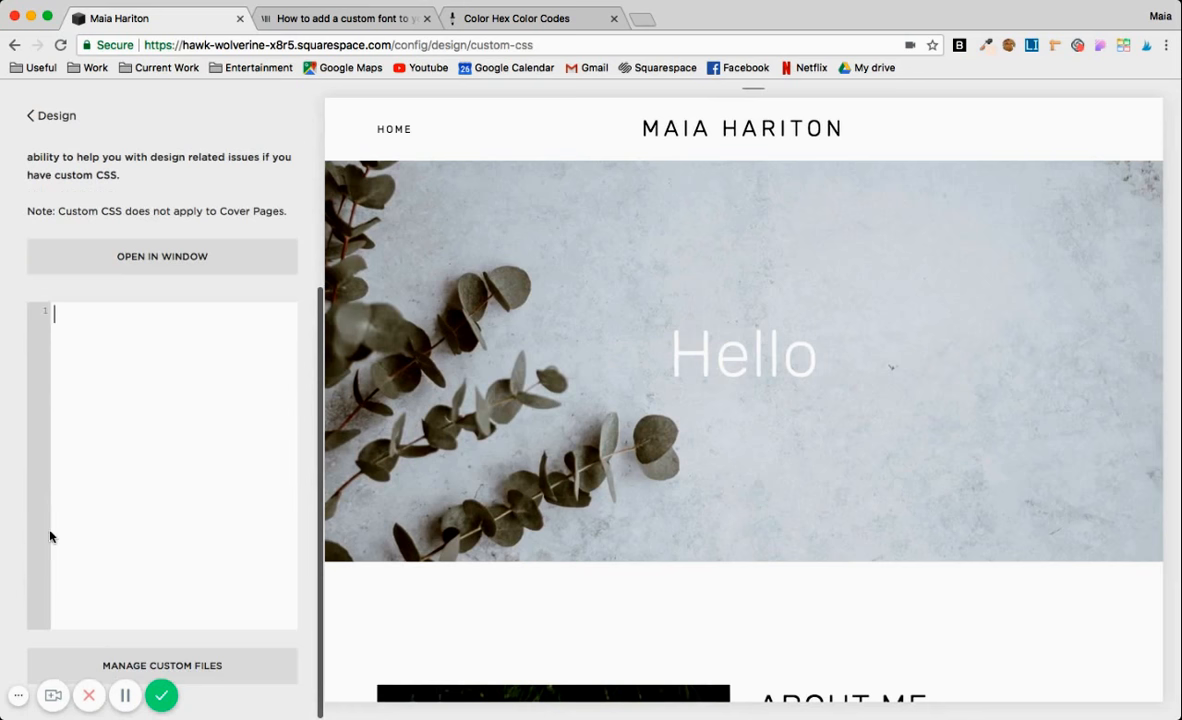
pyautogui.click(118, 656)
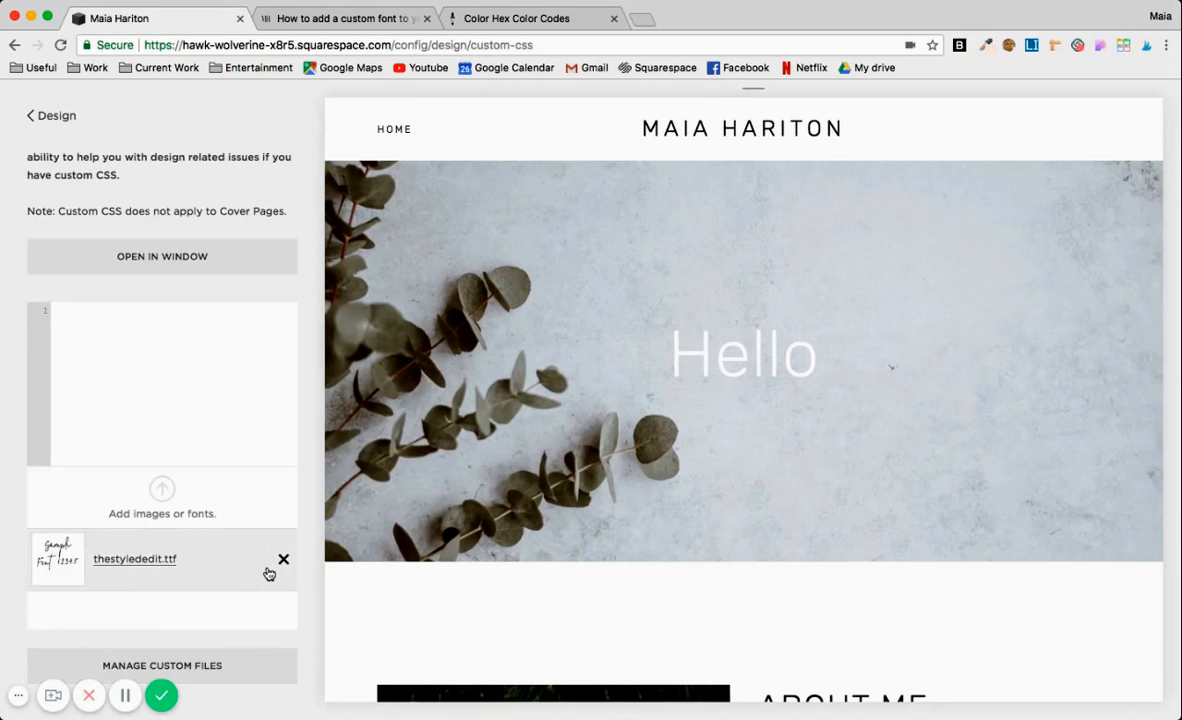
pyautogui.click(284, 562)
pyautogui.click(330, 607)
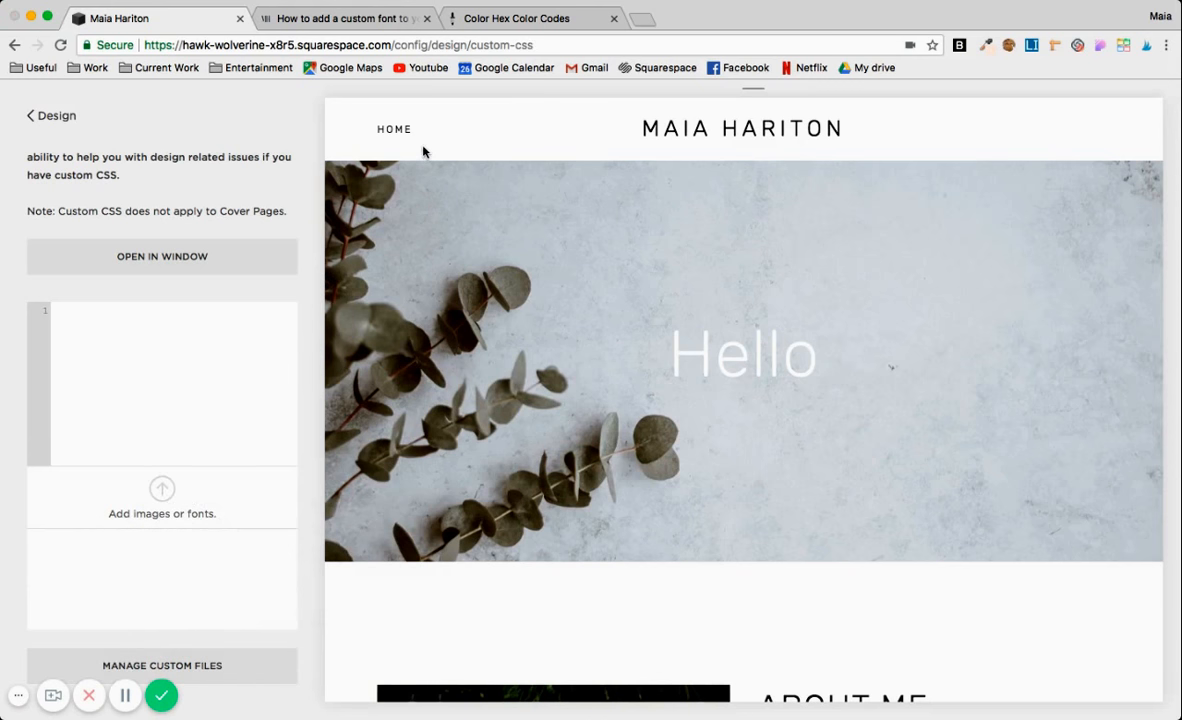
# Upload the thestylededit.ttf font file and insert its link into the custom CSS, then copy that link.
pyautogui.doubleClick(480, 159)
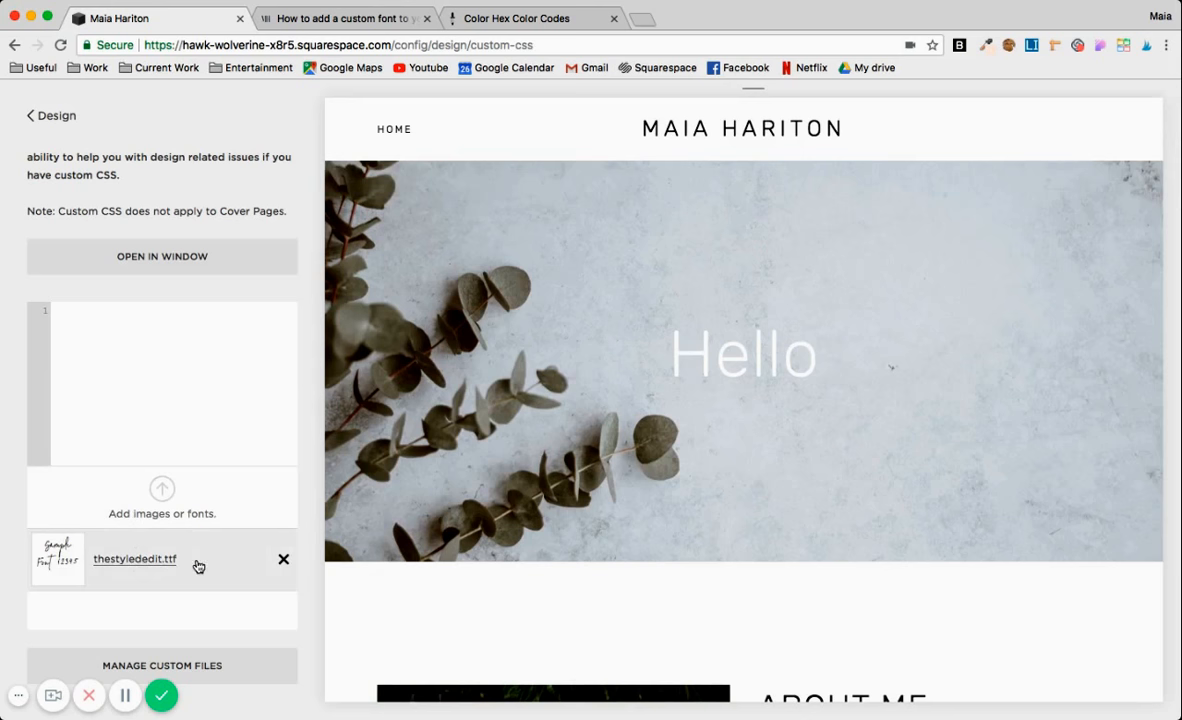
pyautogui.click(195, 564)
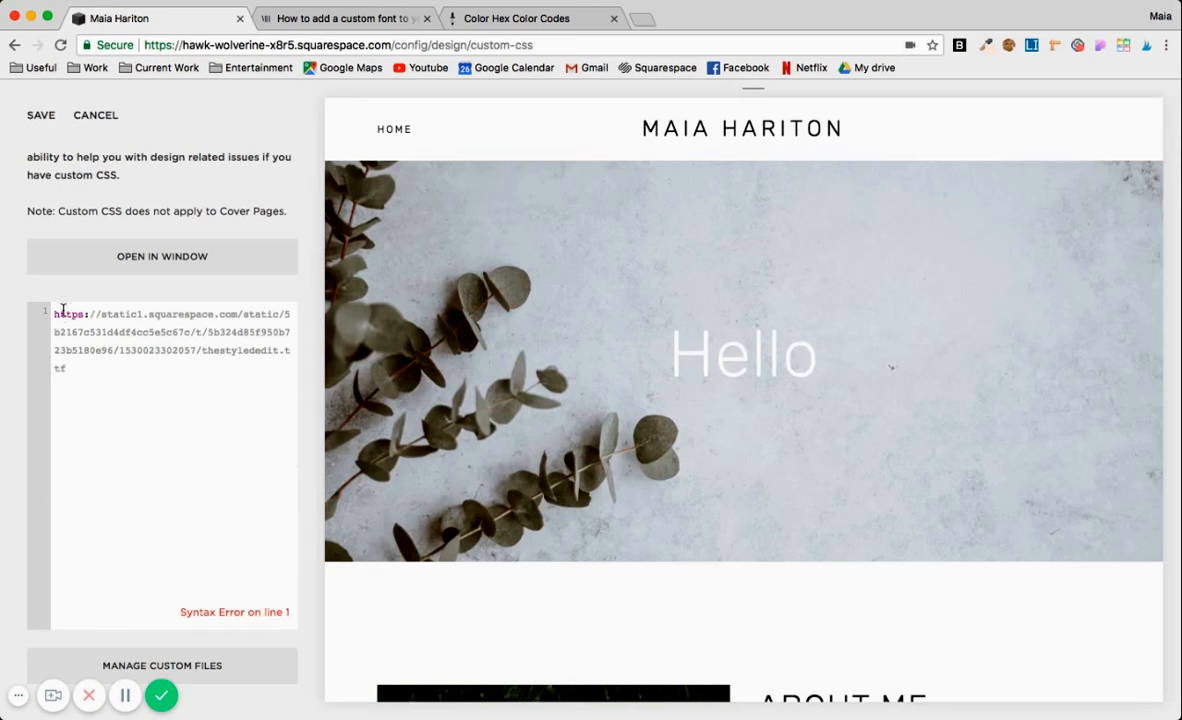
pyautogui.moveTo(54, 314); pyautogui.dragTo(163, 476)
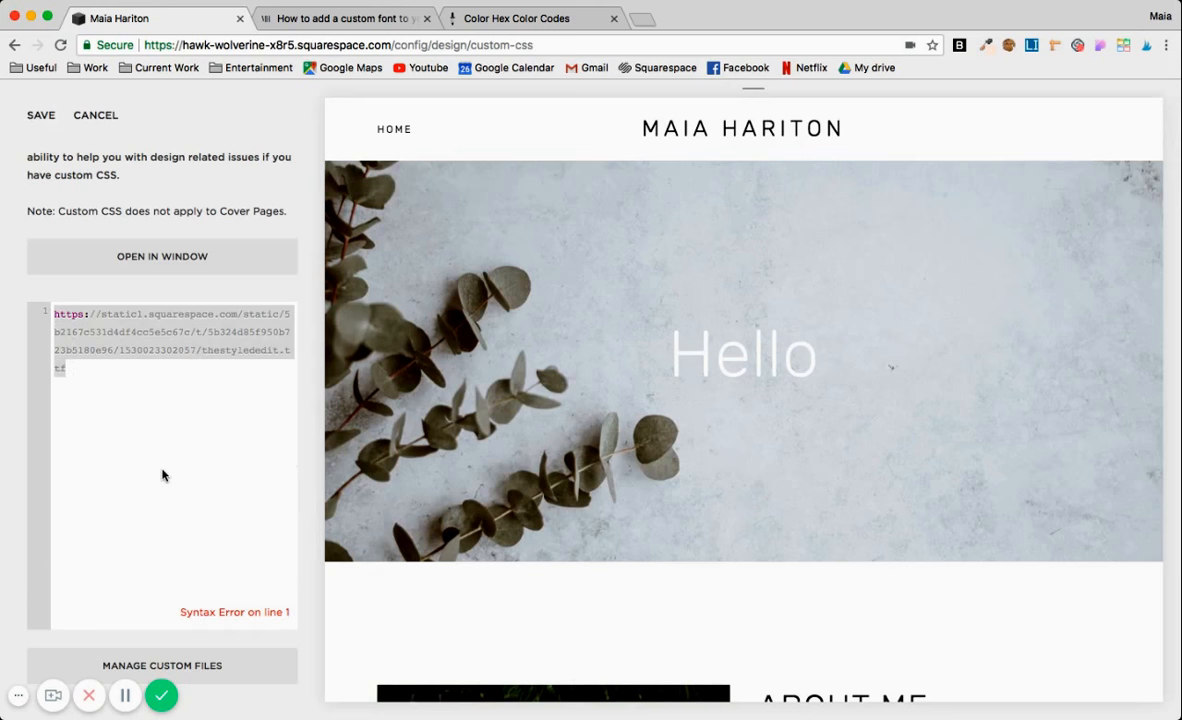
pyautogui.click(127, 440)
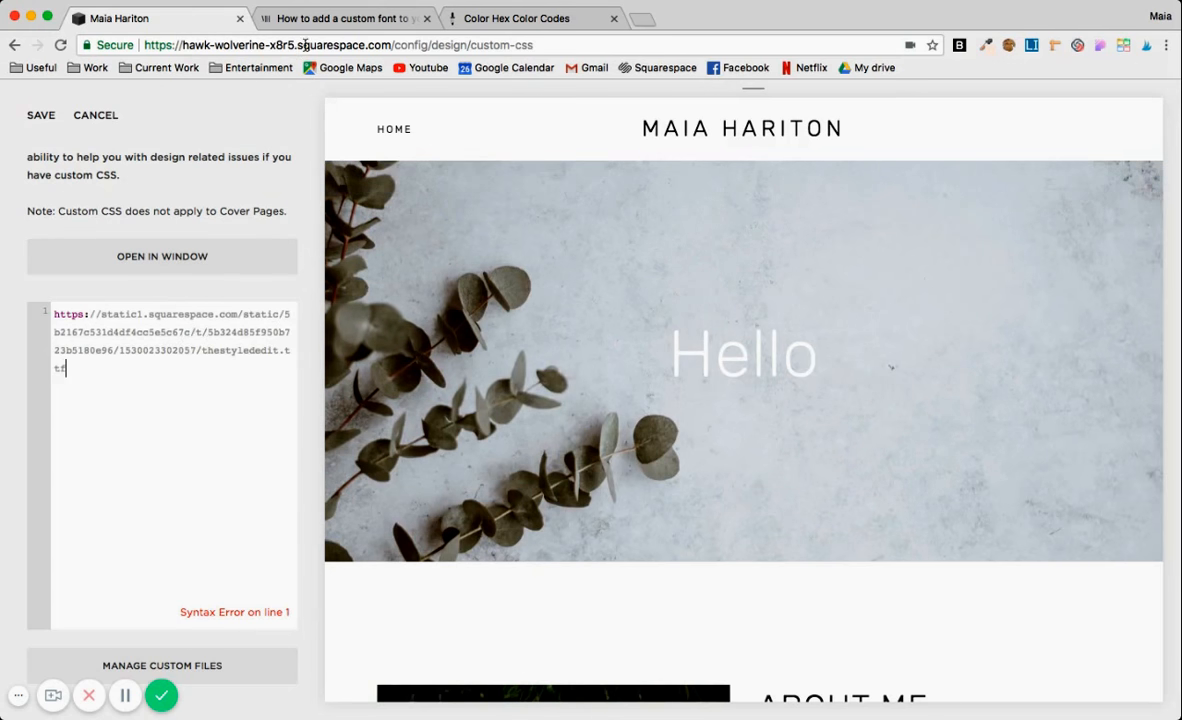
pyautogui.click(284, 18)
pyautogui.click(275, 291)
pyautogui.scroll(1, 275, 291)
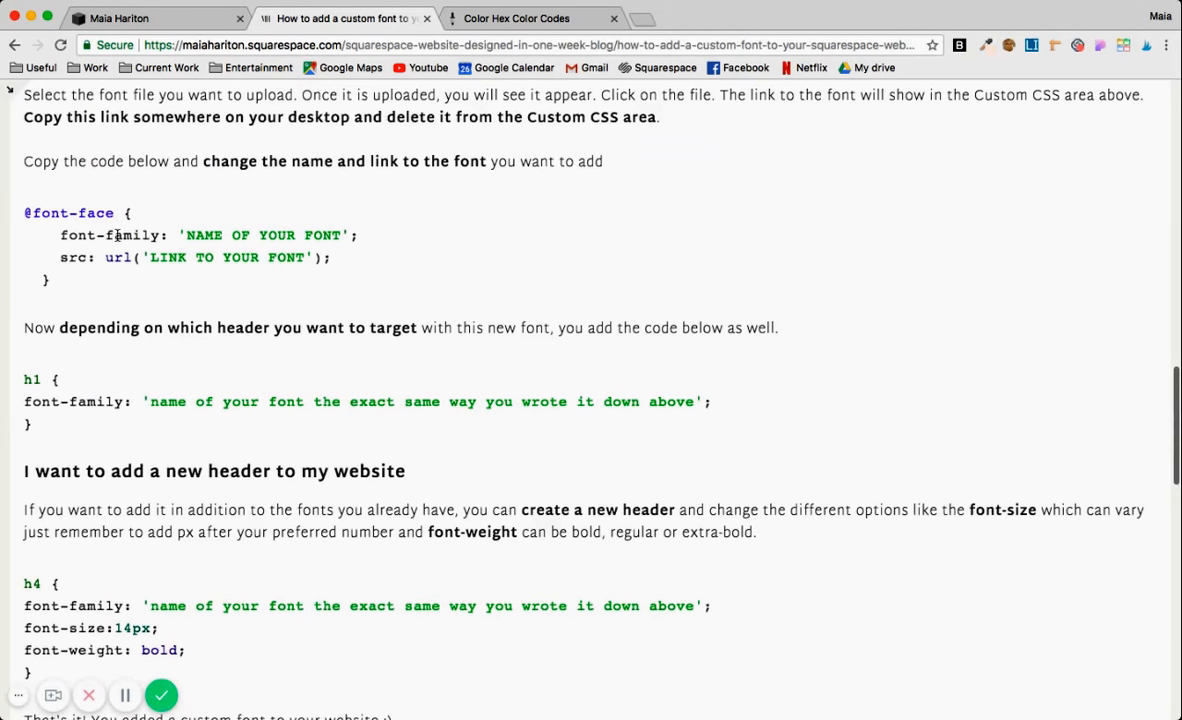
pyautogui.moveTo(24, 208); pyautogui.dragTo(71, 281)
pyautogui.press('super+c')
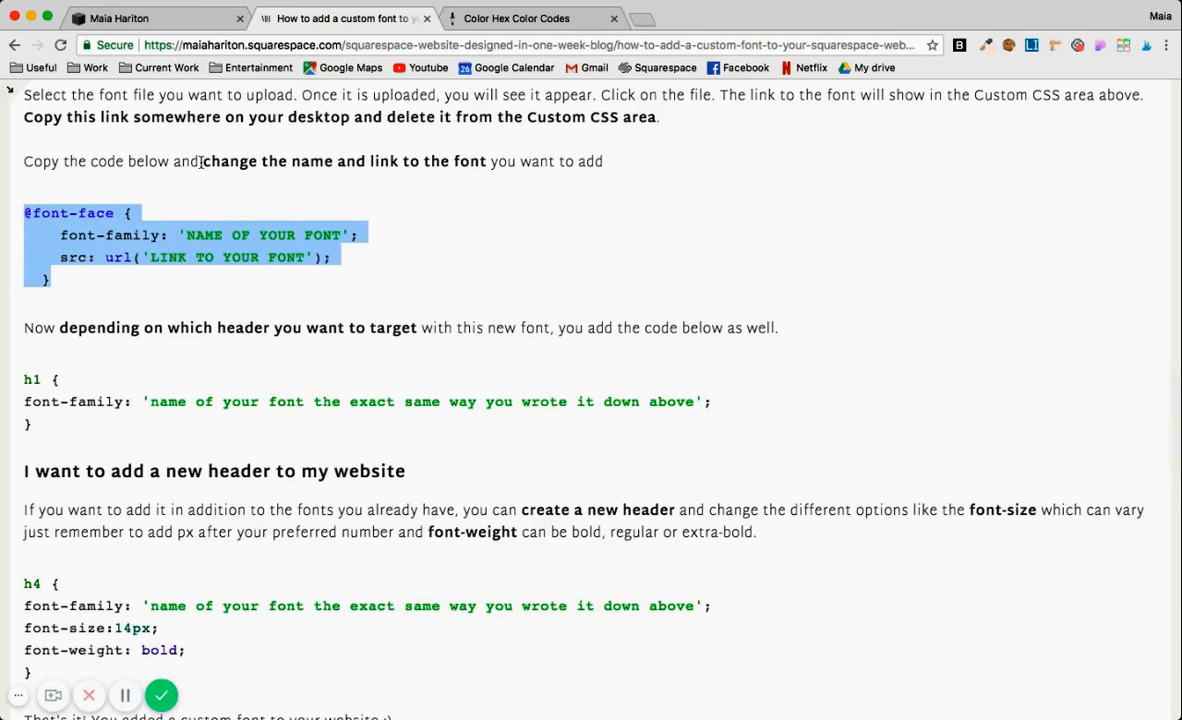
pyautogui.click(140, 22)
pyautogui.click(88, 372)
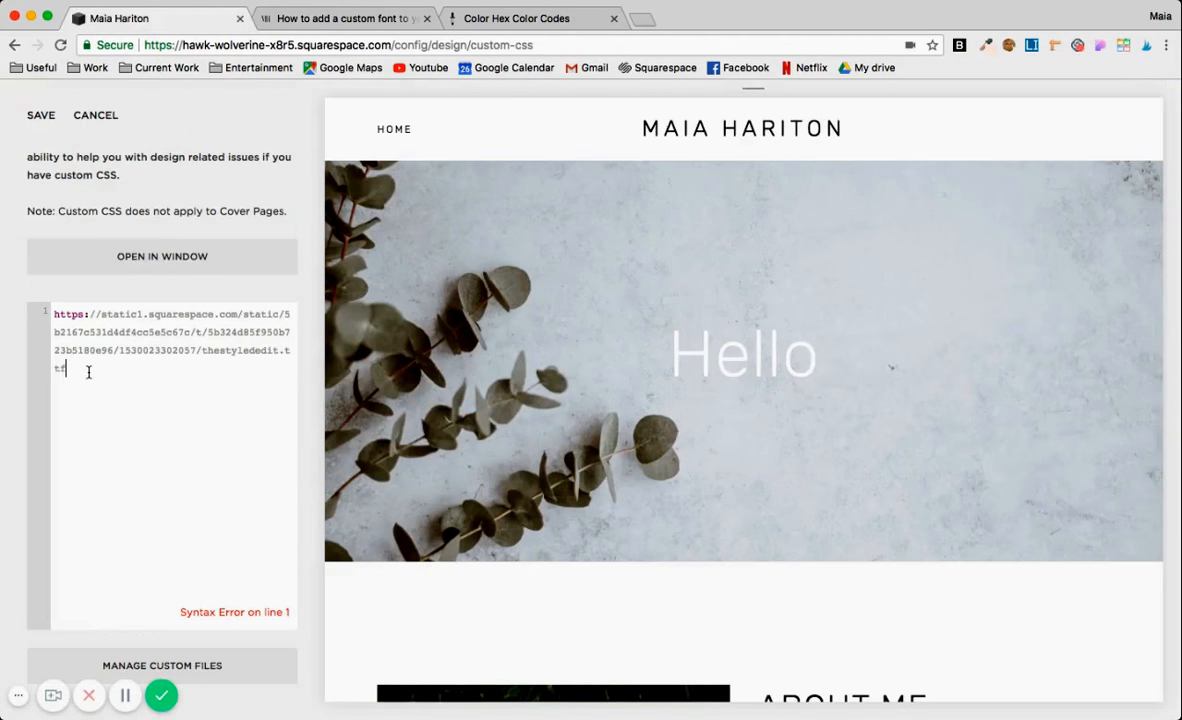
pyautogui.press('Return')
pyautogui.press('super+v')
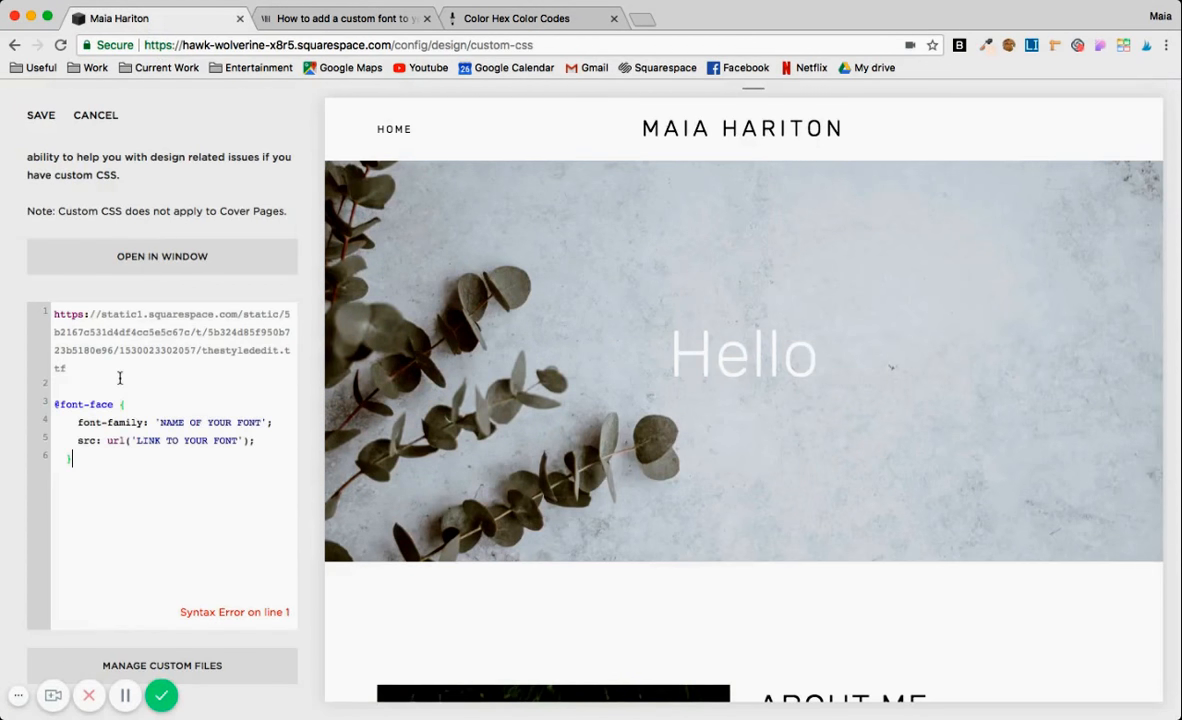
pyautogui.moveTo(68, 370); pyautogui.dragTo(46, 311)
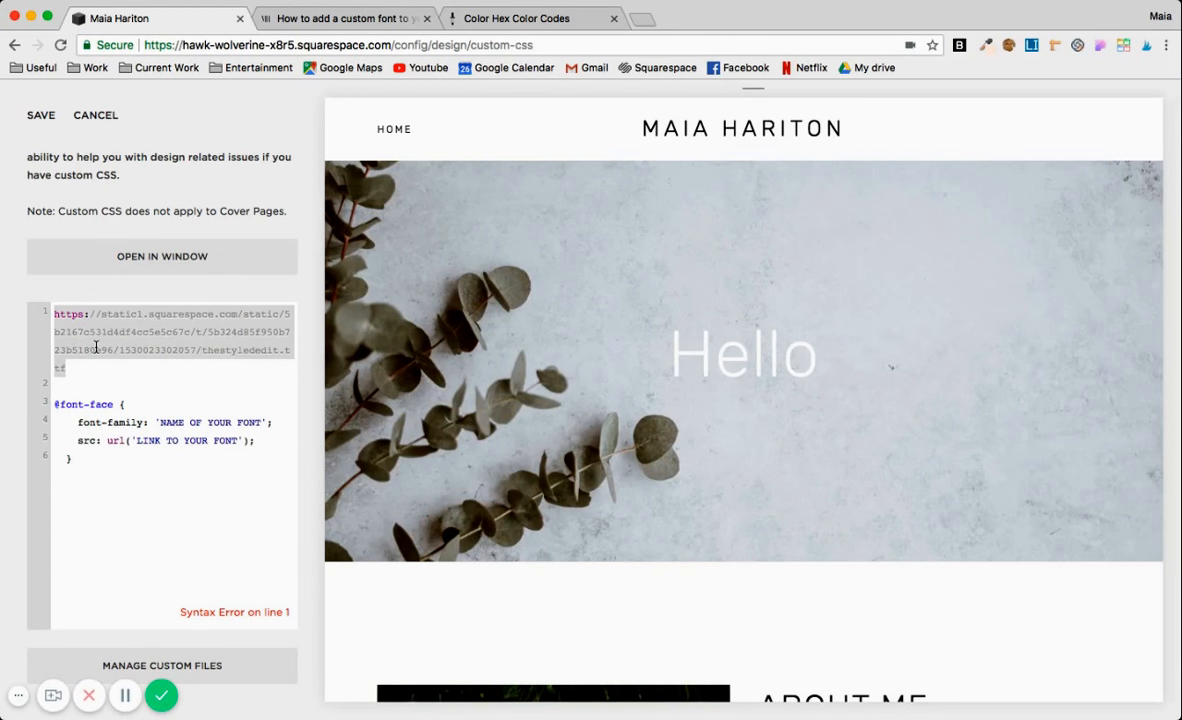
pyautogui.press('BackSpace')
pyautogui.press('Delete')
pyautogui.press('Delete')
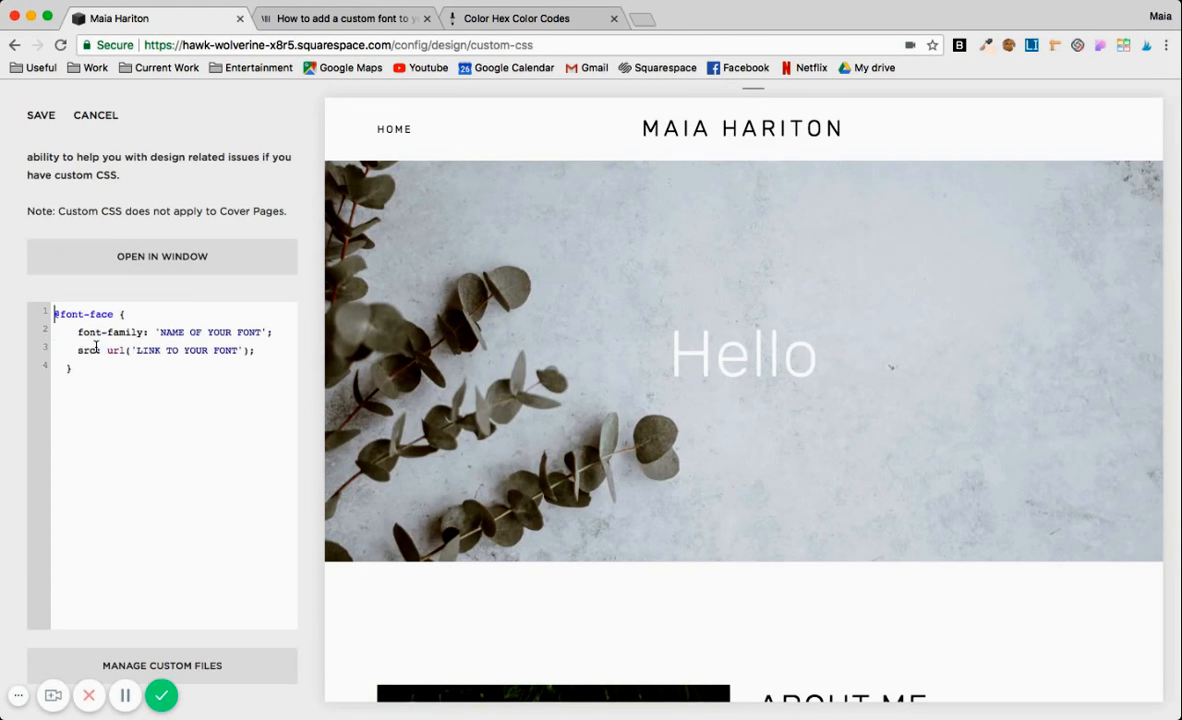
pyautogui.moveTo(137, 350); pyautogui.dragTo(236, 355)
pyautogui.press('super+v')
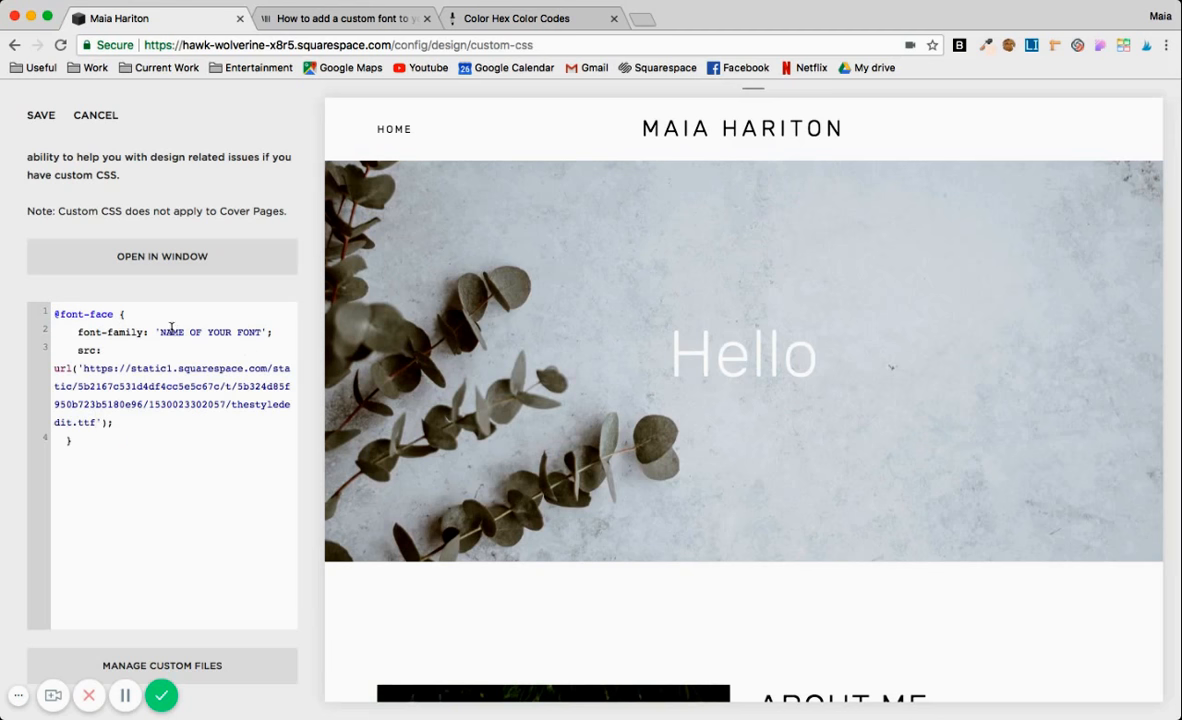
pyautogui.moveTo(160, 332); pyautogui.dragTo(258, 333)
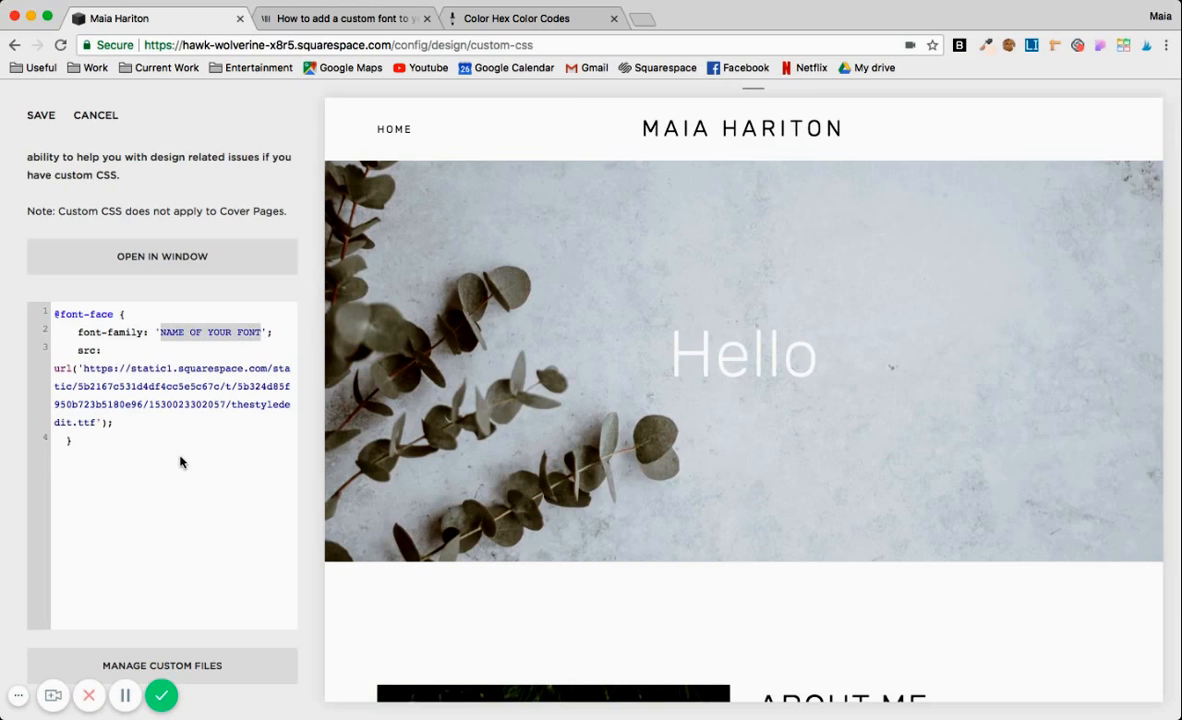
pyautogui.write('The s')
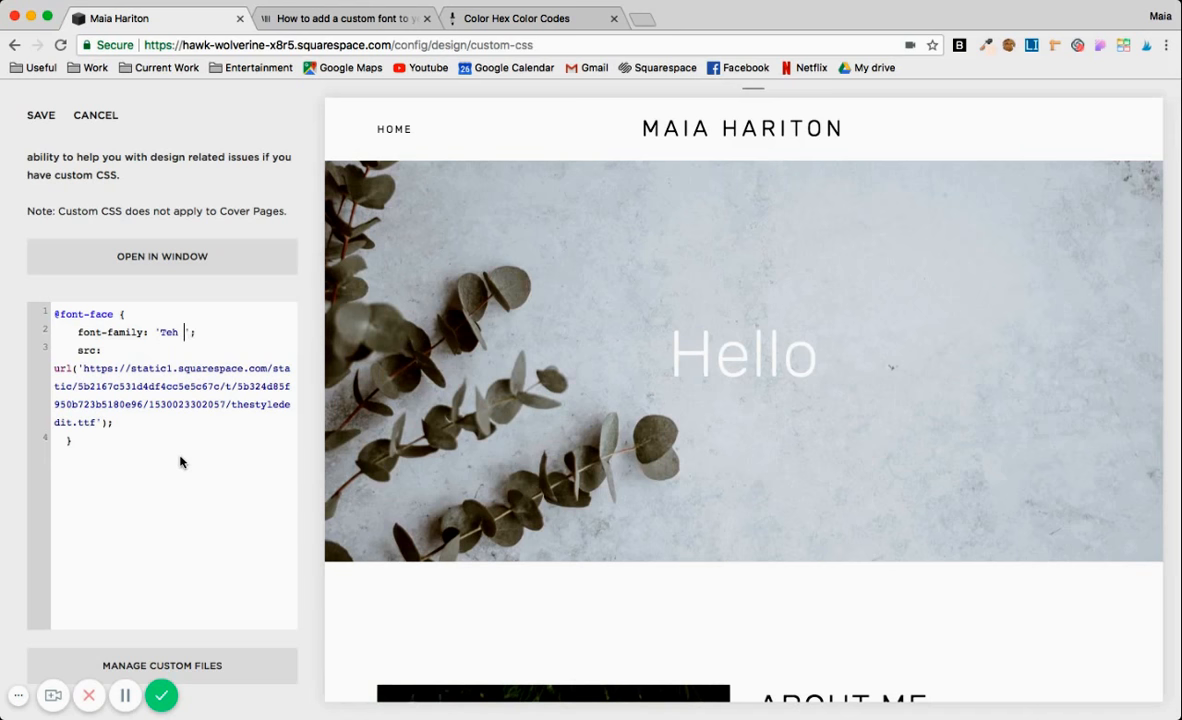
pyautogui.press('BackSpace')
pyautogui.press('BackSpace')
pyautogui.press('BackSpace')
pyautogui.press('BackSpace')
pyautogui.write('he Styled Edit')
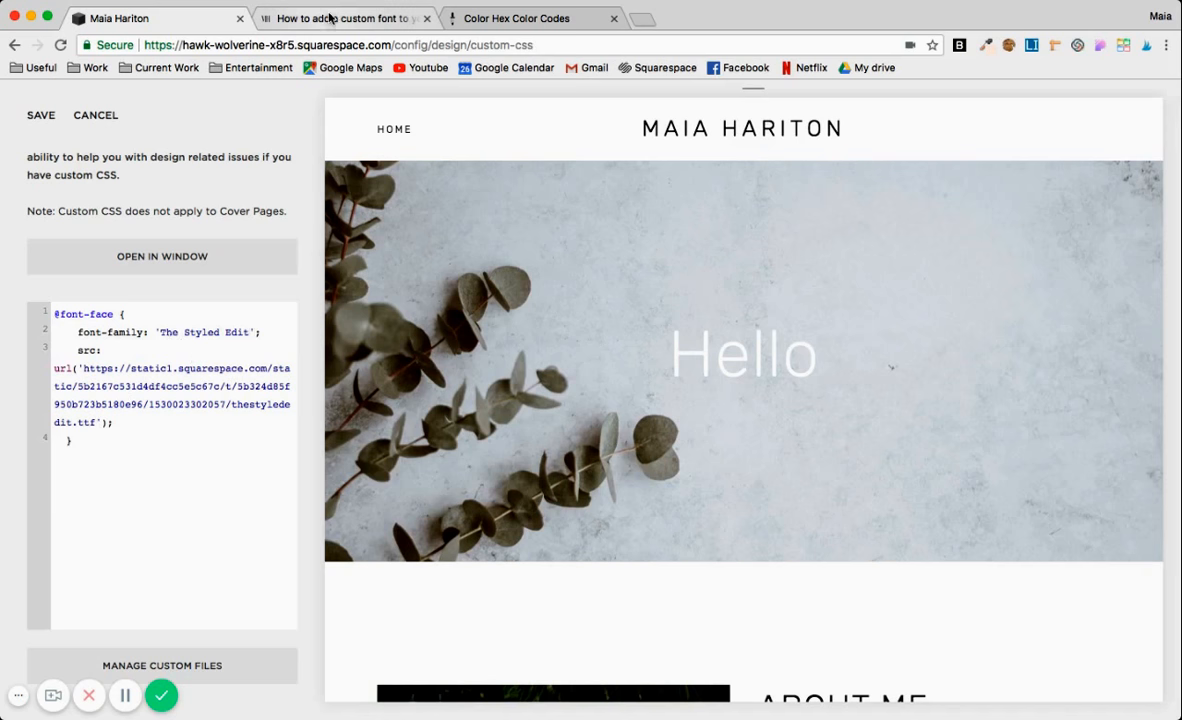
pyautogui.click(87, 435)
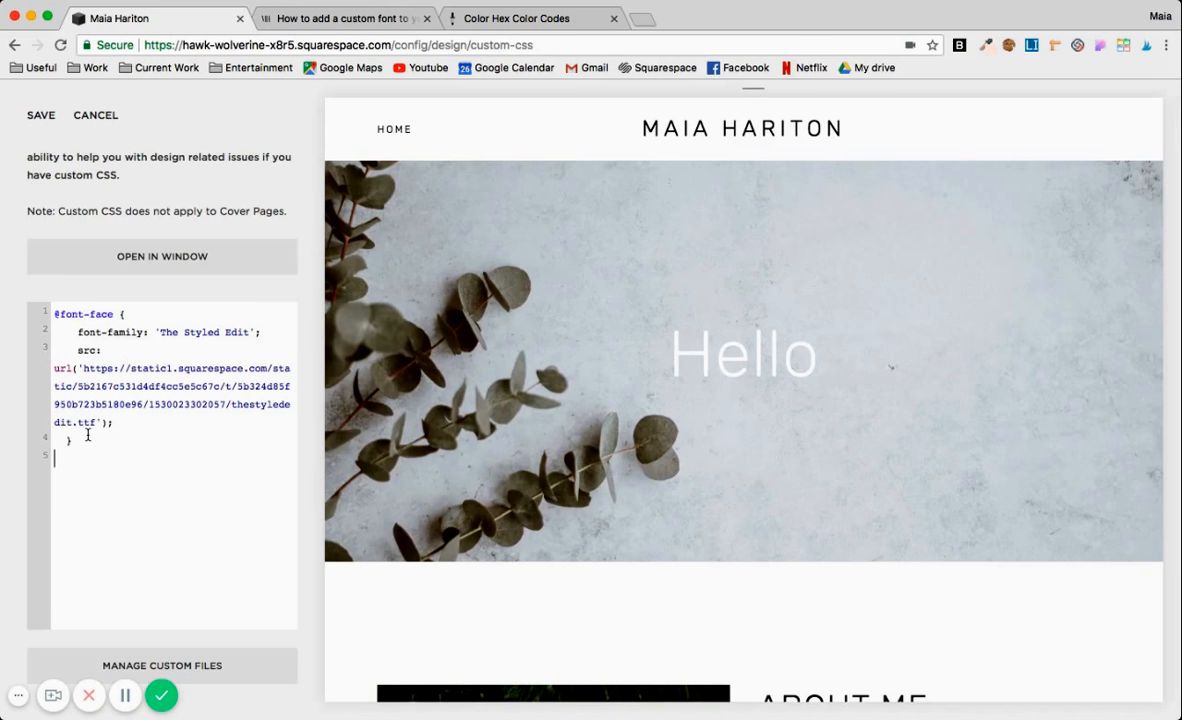
pyautogui.click(38, 115)
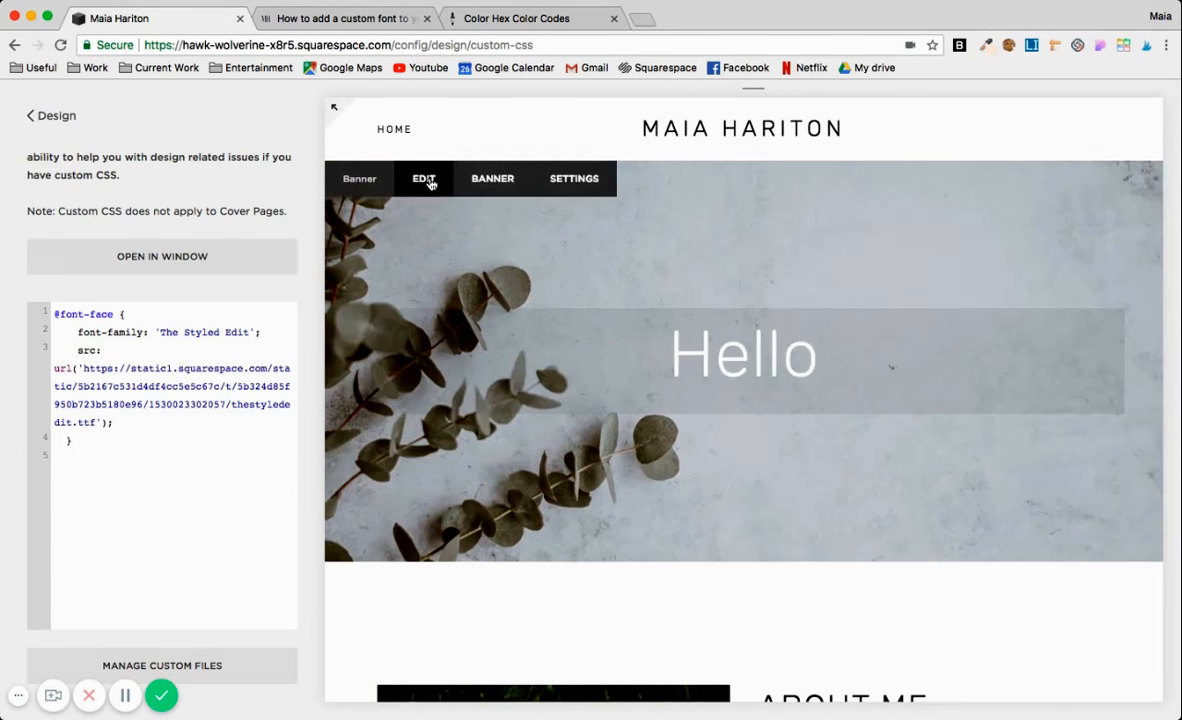
# Check which heading level the banner's Hello text uses and close the banner editor.
pyautogui.click(424, 179)
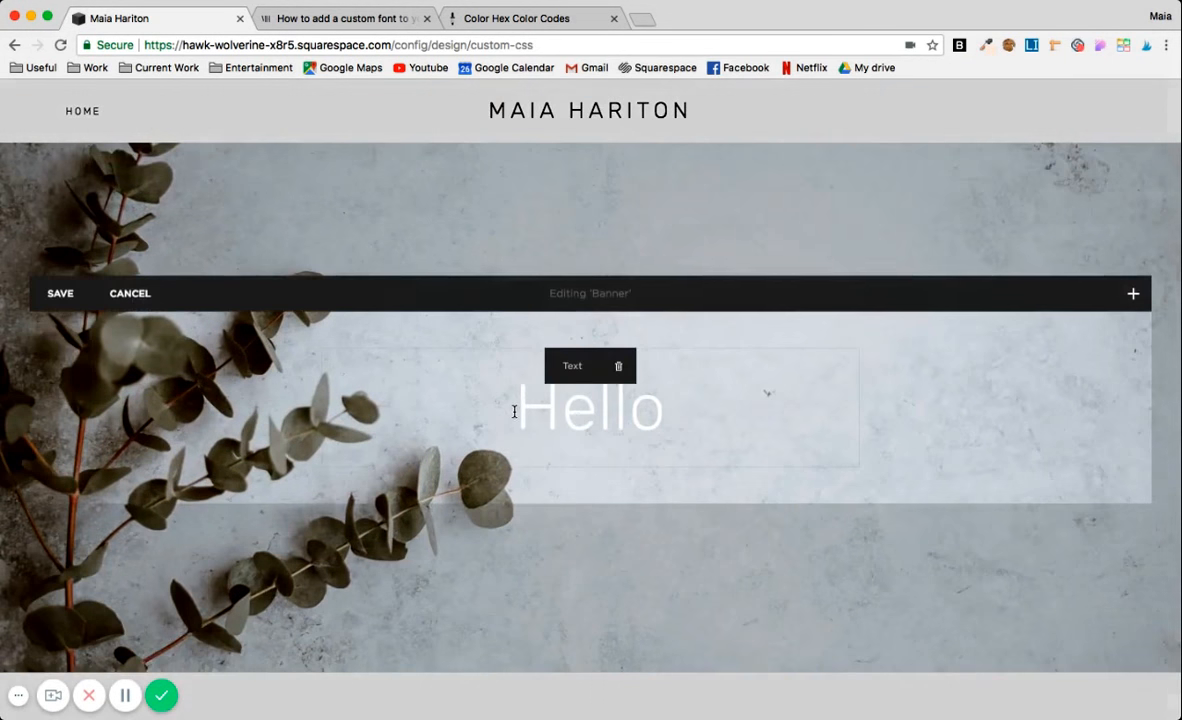
pyautogui.moveTo(514, 411); pyautogui.dragTo(718, 406)
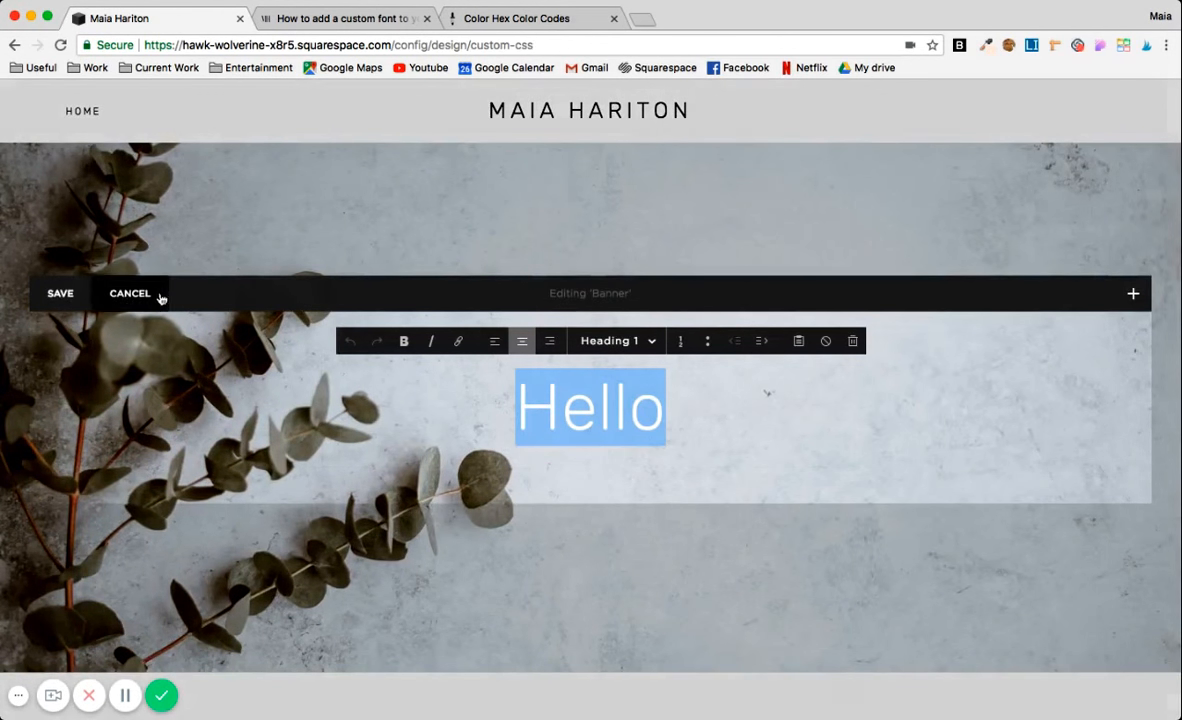
pyautogui.click(60, 293)
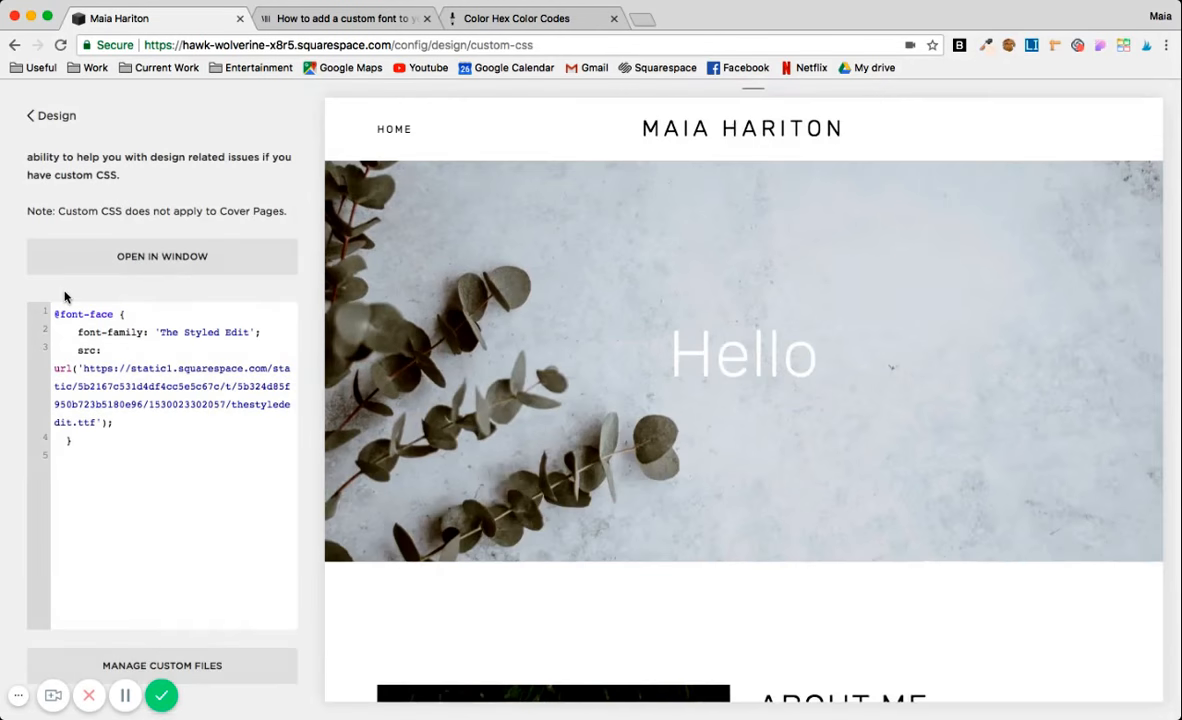
pyautogui.click(85, 440)
pyautogui.press('Return')
pyautogui.press('Return')
pyautogui.write('h1')
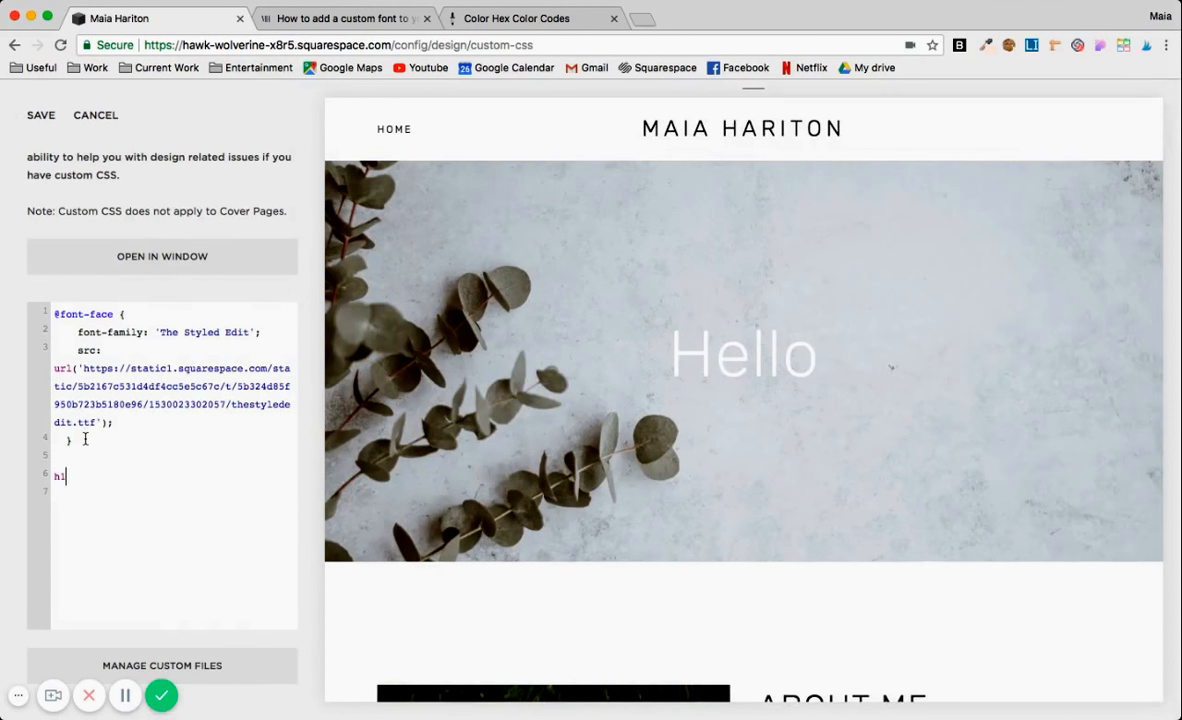
pyautogui.click(317, 20)
pyautogui.scroll(-1, 55, 370)
pyautogui.moveTo(55, 370); pyautogui.dragTo(22, 306)
pyautogui.press('super+c')
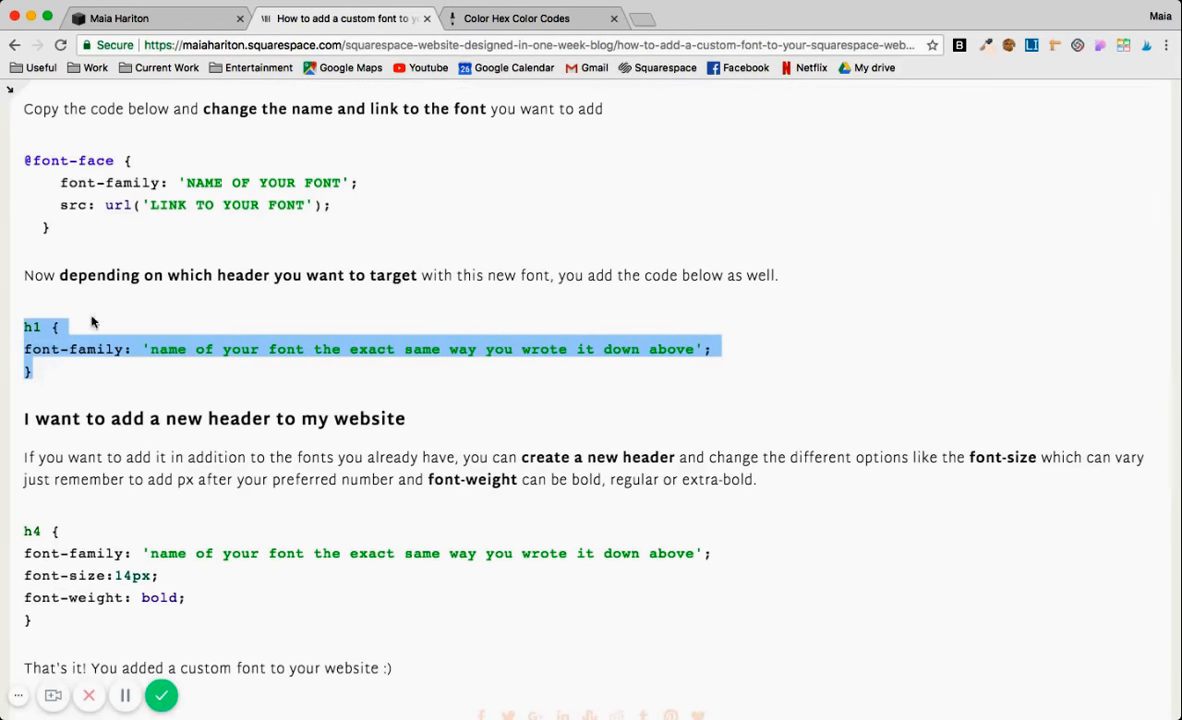
pyautogui.click(154, 17)
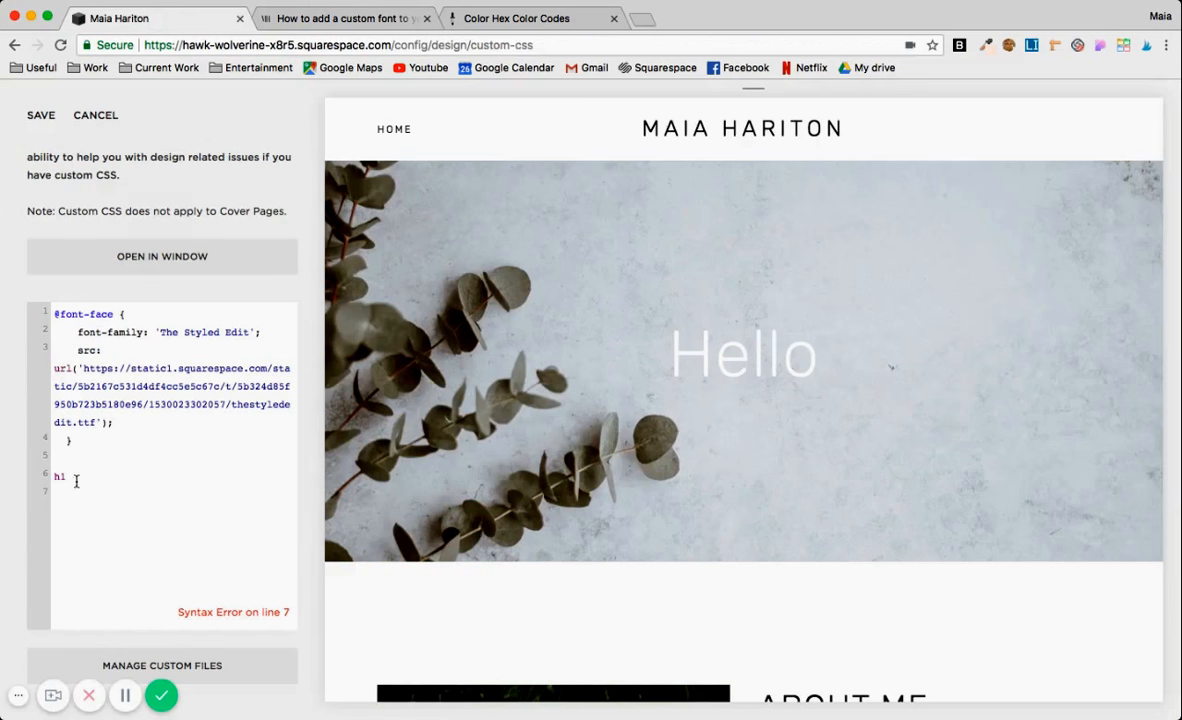
pyautogui.moveTo(76, 480); pyautogui.dragTo(47, 486)
pyautogui.press('super+v')
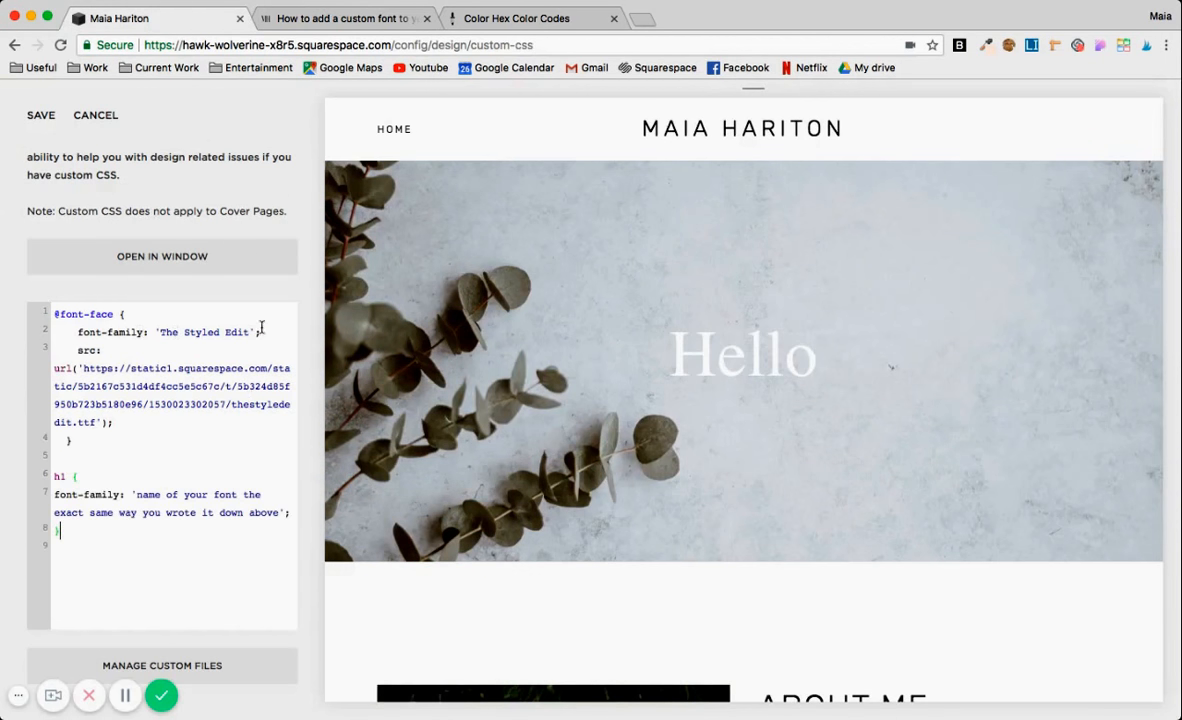
pyautogui.moveTo(261, 332); pyautogui.dragTo(76, 331)
pyautogui.press('super+c')
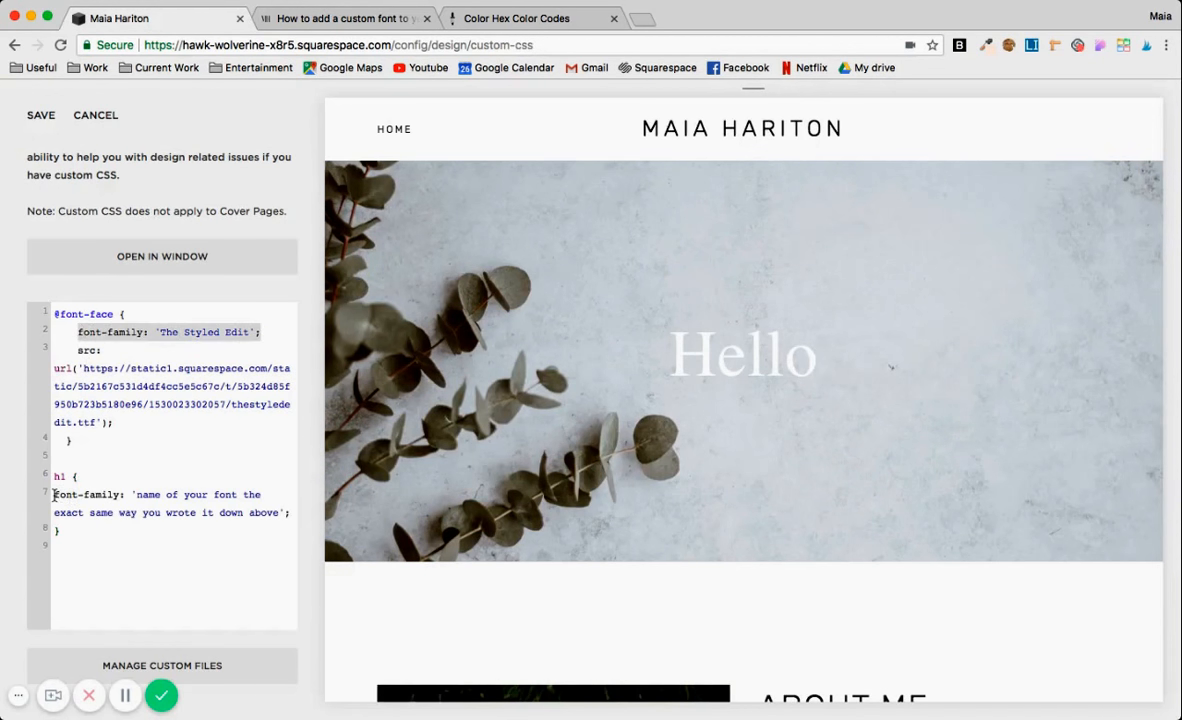
pyautogui.moveTo(55, 494); pyautogui.dragTo(291, 509)
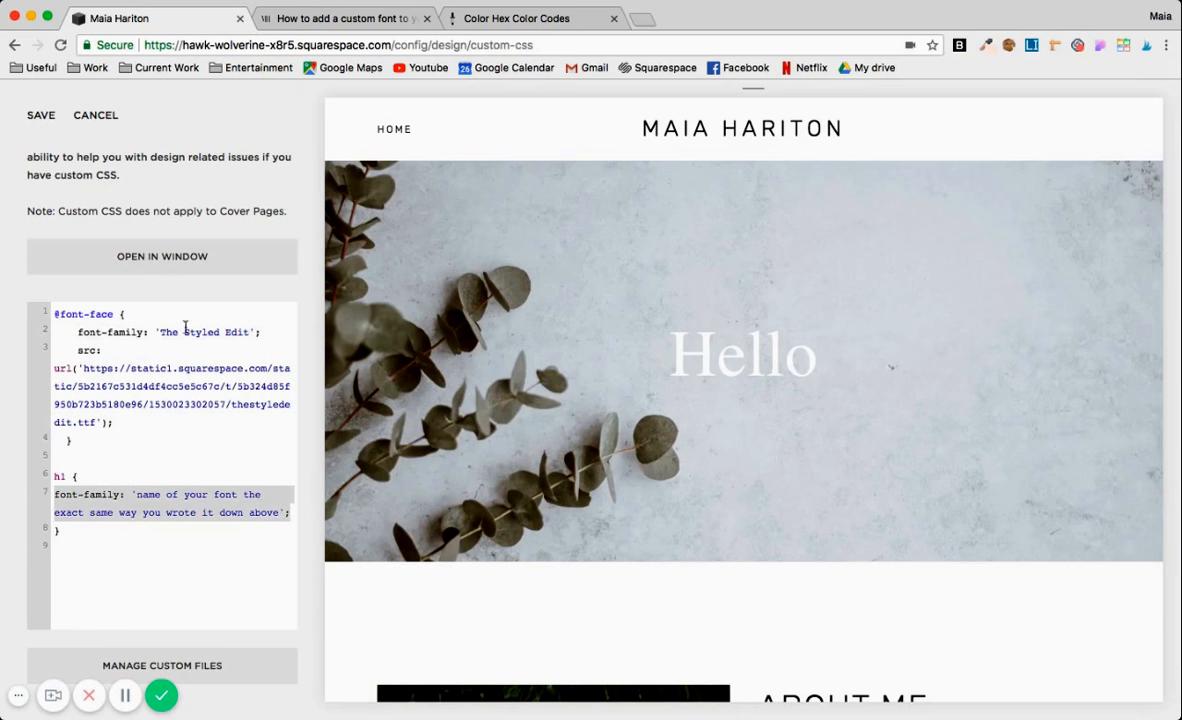
pyautogui.press('super+v')
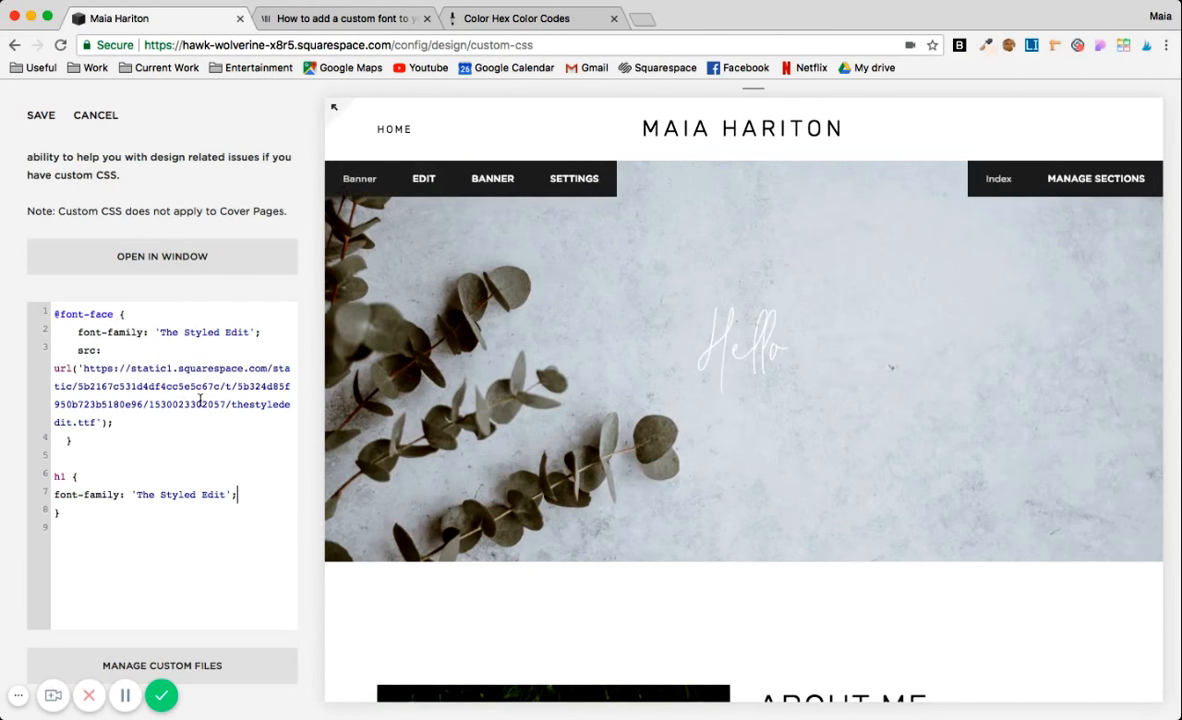
# Add a font-size of 104px to the h1 rule.
pyautogui.press('Return')
pyautogui.write('font')
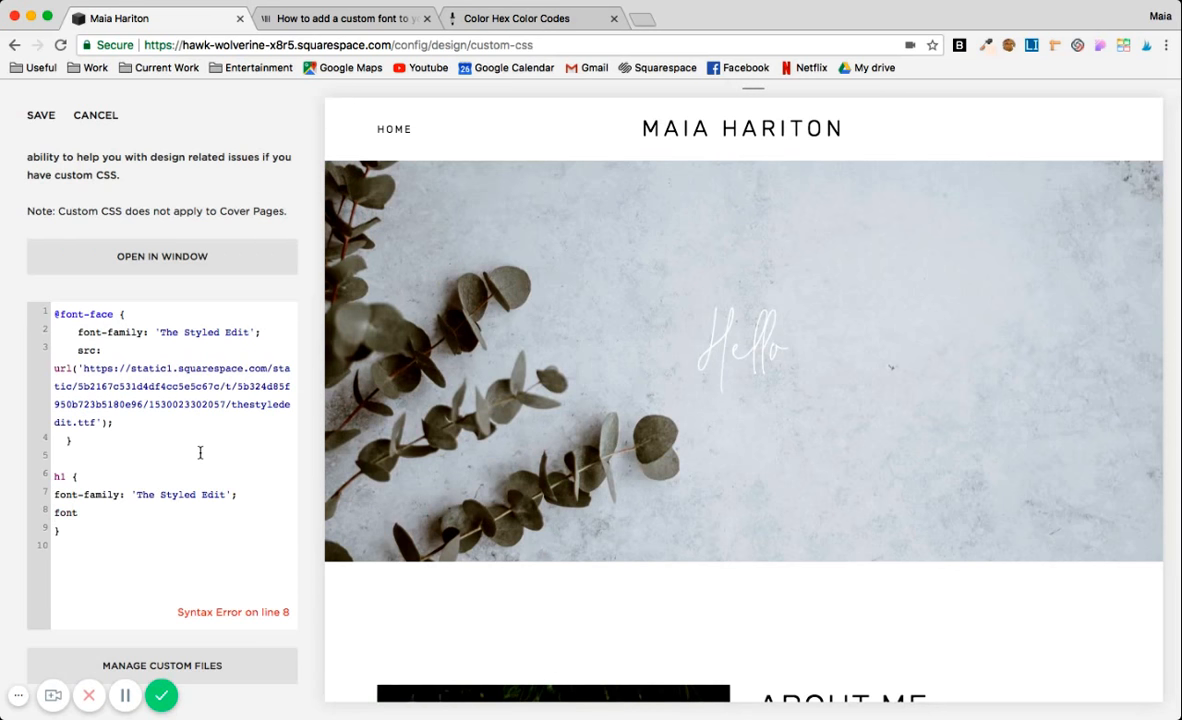
pyautogui.write('-size: 10')
pyautogui.write('4px;')
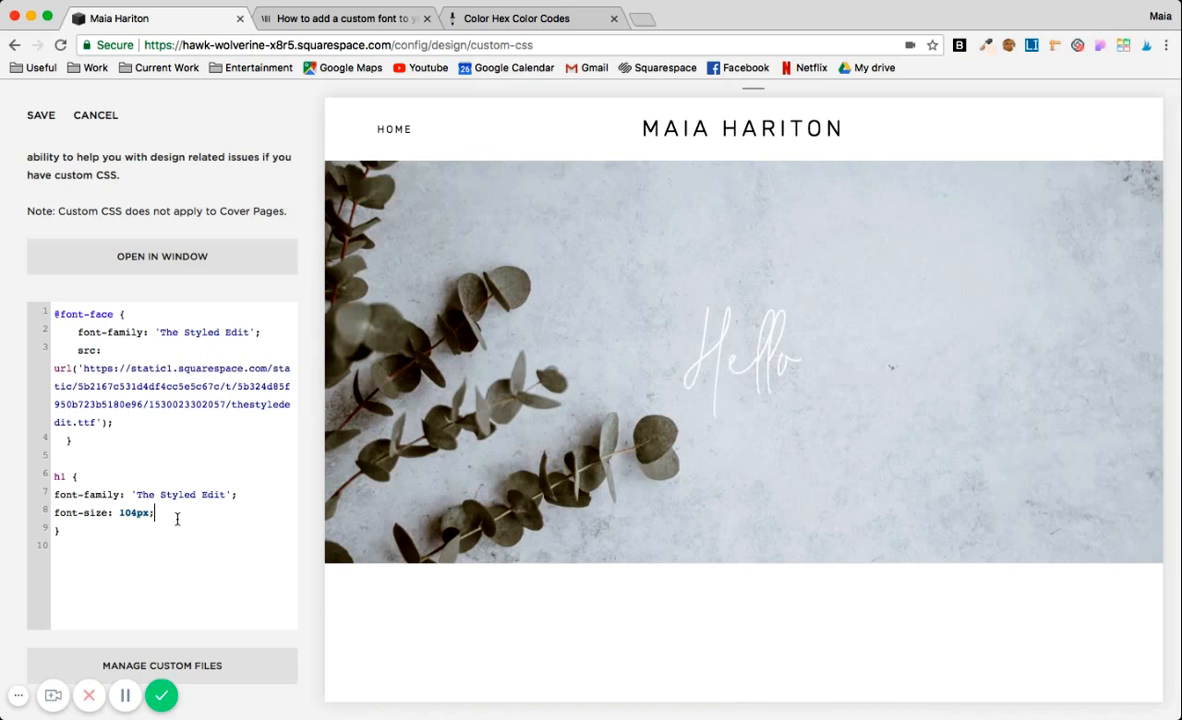
# Set the font-size in the h1 rule to 204px.
pyautogui.moveTo(179, 518); pyautogui.dragTo(117, 513)
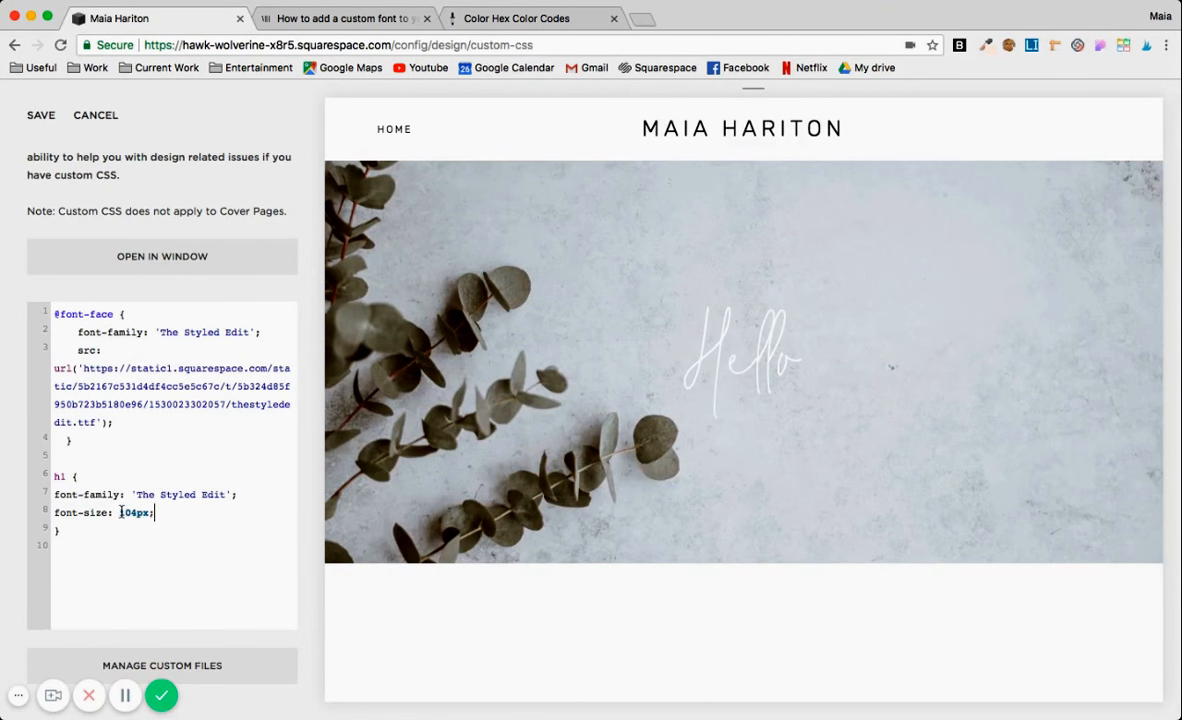
pyautogui.write('1')
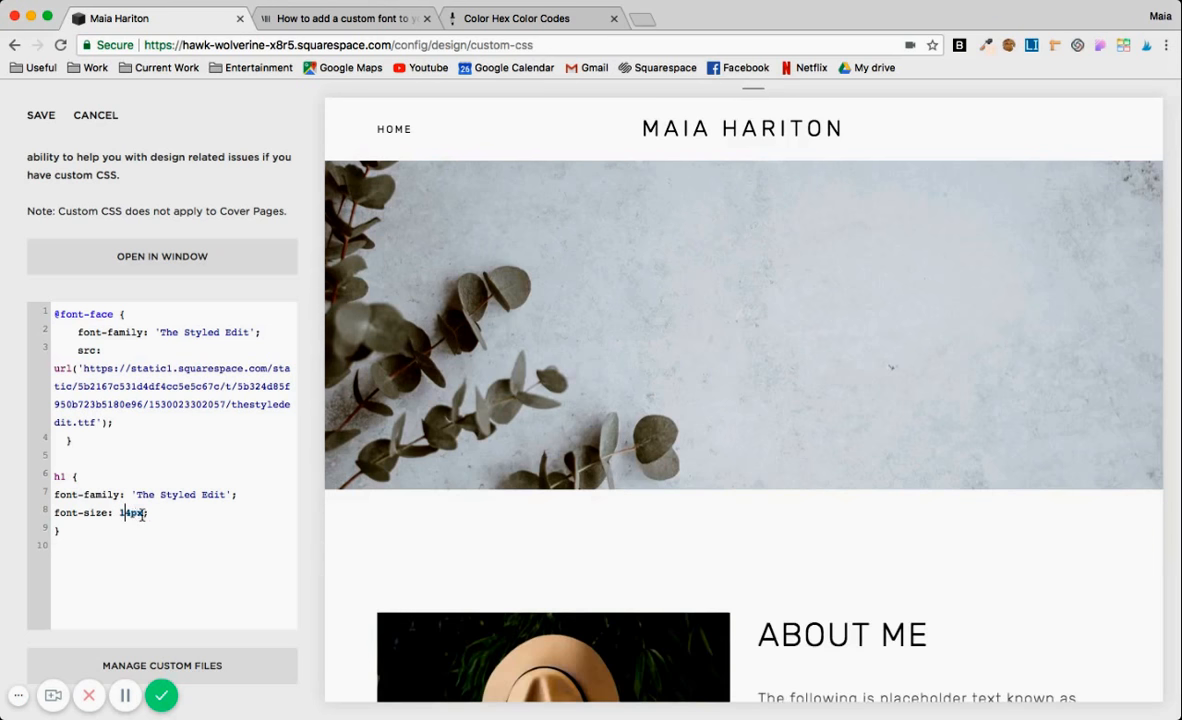
pyautogui.write('20')
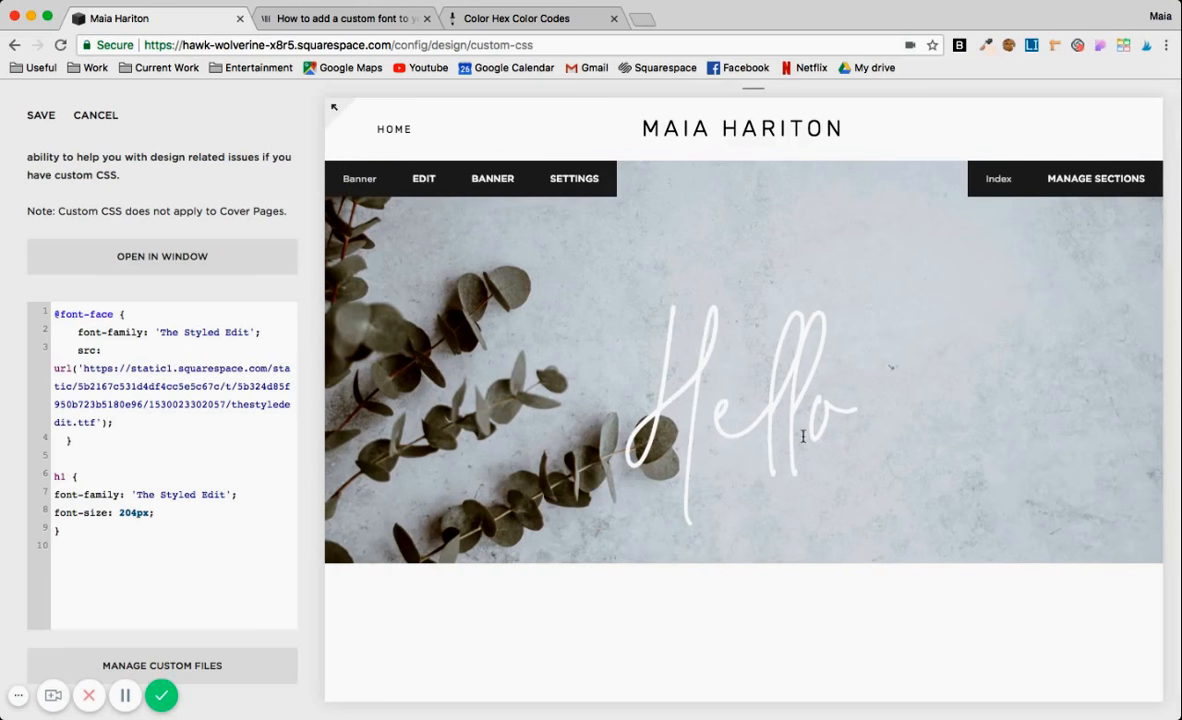
# Add a color property with an empty value on a new line below the font-size in the h1 rule.
pyautogui.click(167, 513)
pyautogui.press('Return')
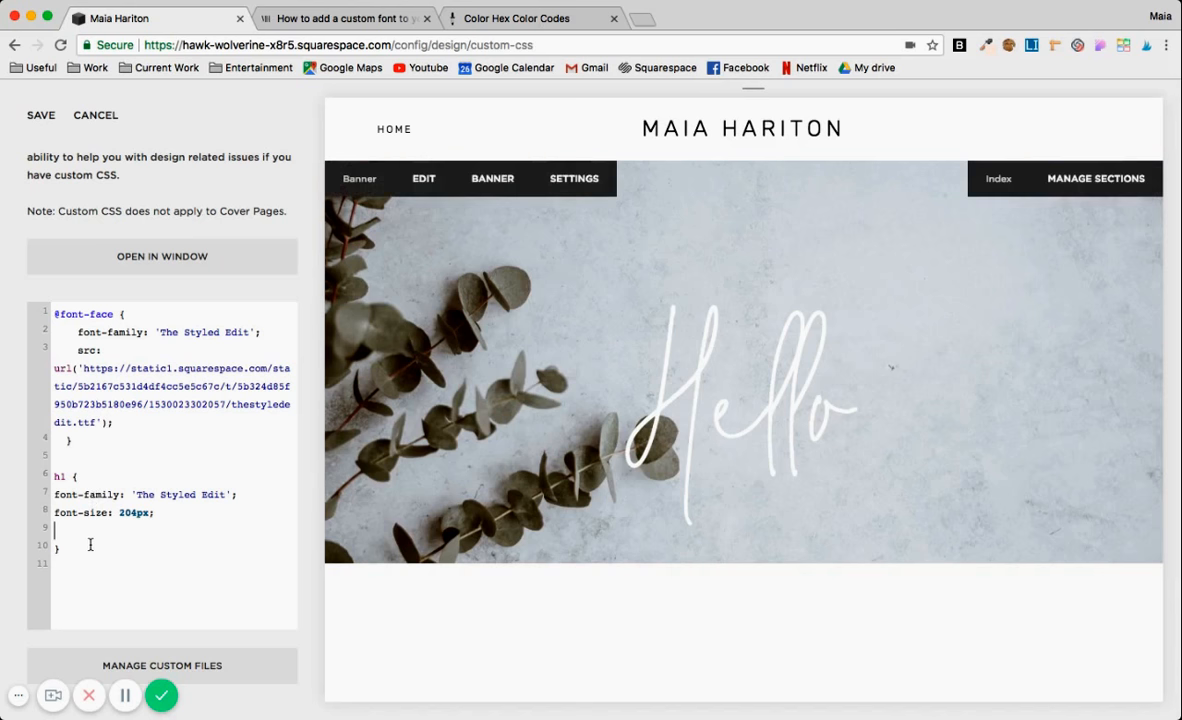
pyautogui.write('color:')
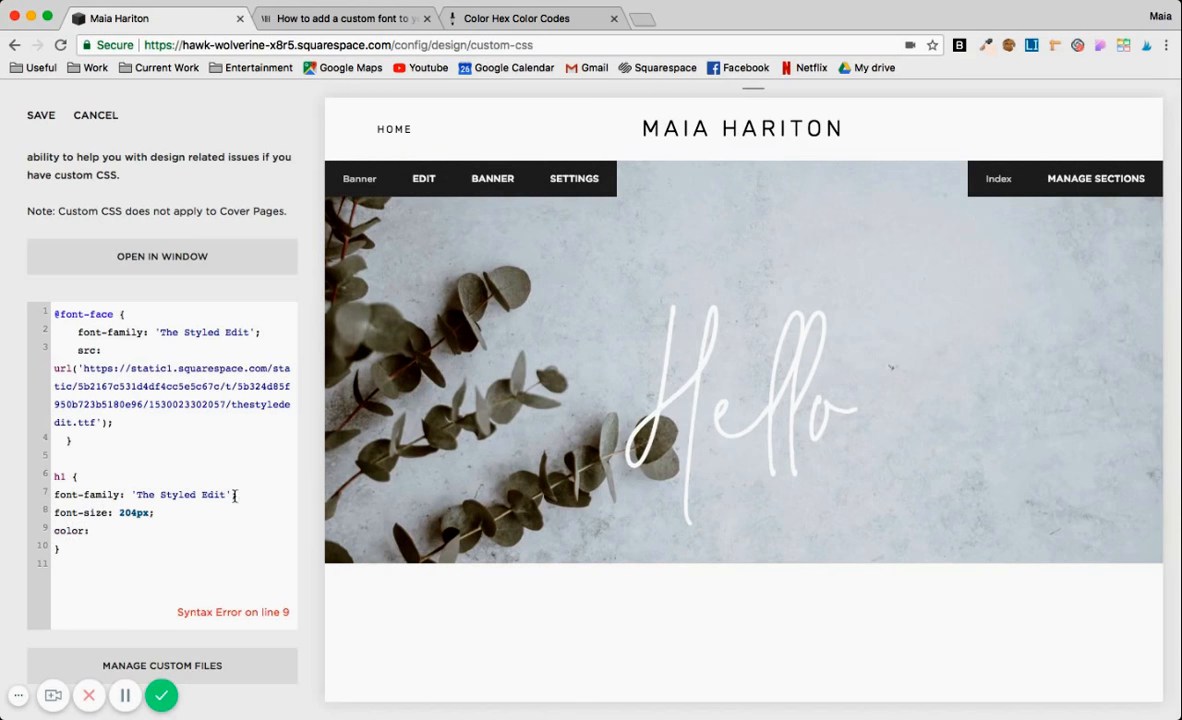
pyautogui.write(' ;')
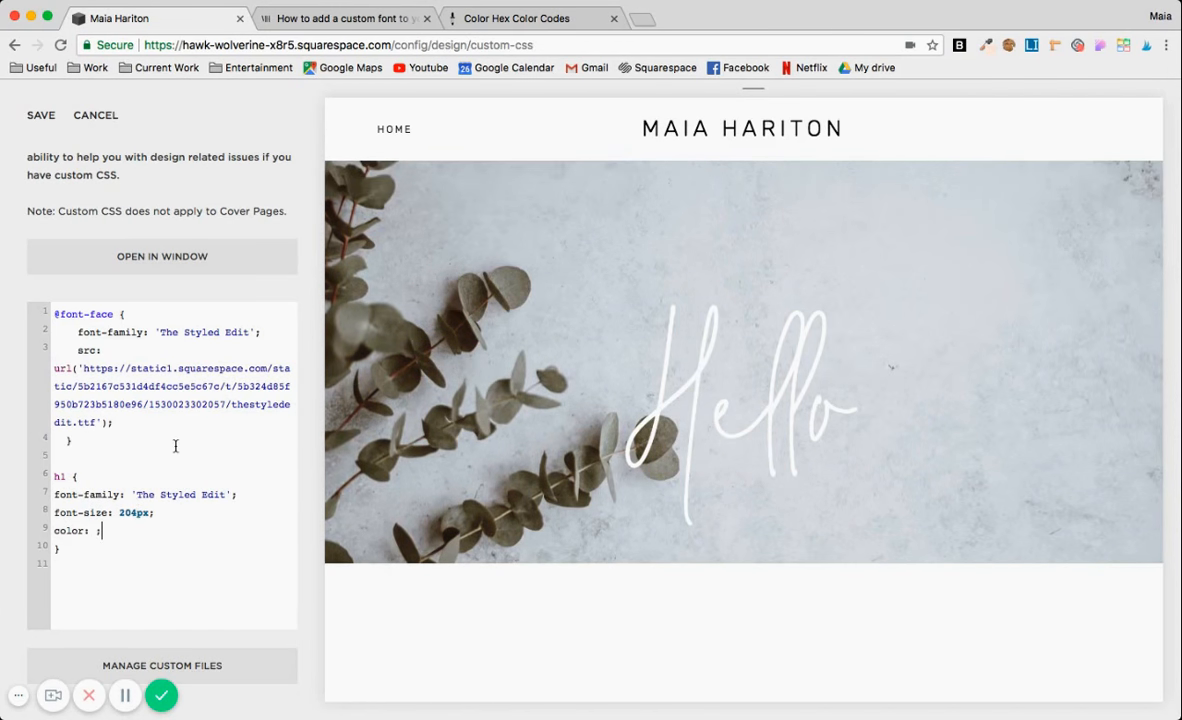
# Copy the dark blue hex code #06015d from the swatches on the color-hex page.
pyautogui.click(512, 19)
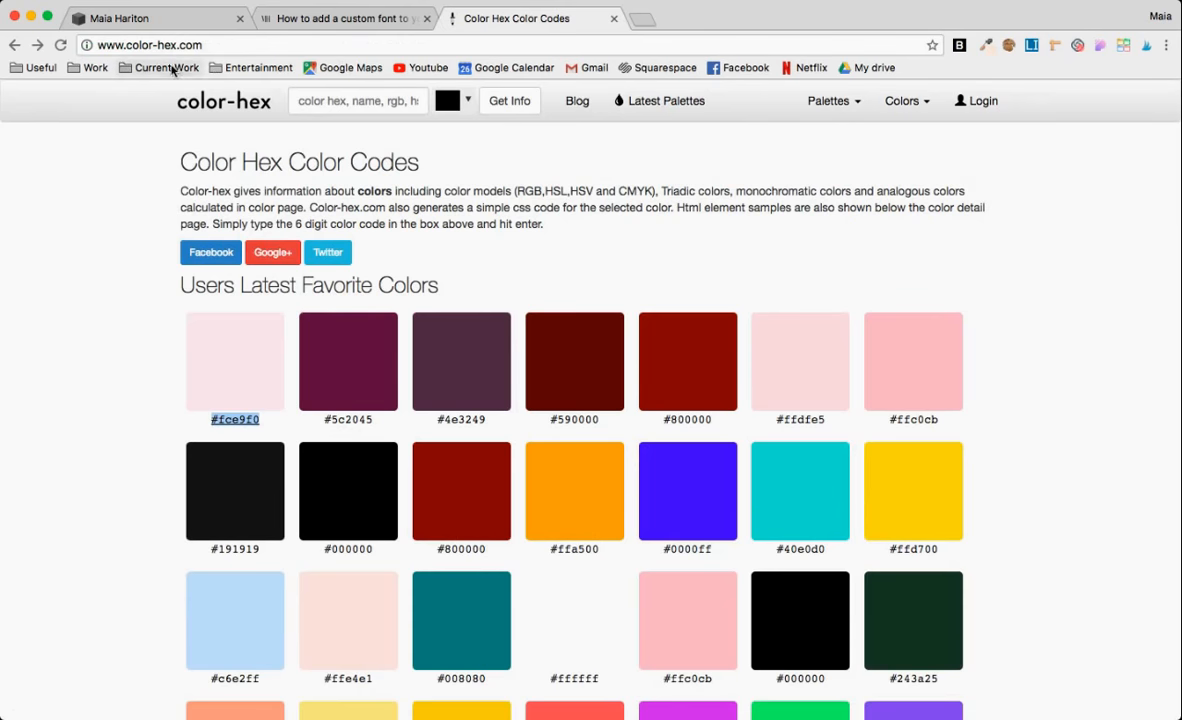
pyautogui.click(220, 45)
pyautogui.click(121, 275)
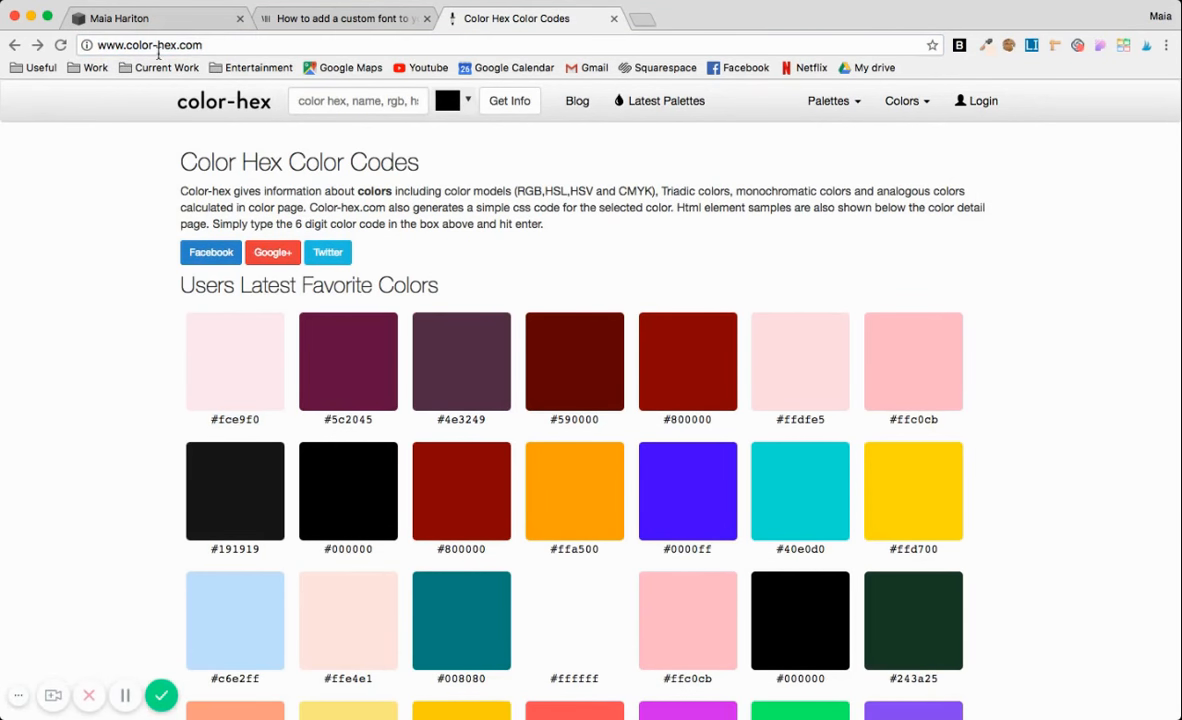
pyautogui.scroll(-1, 260, 355)
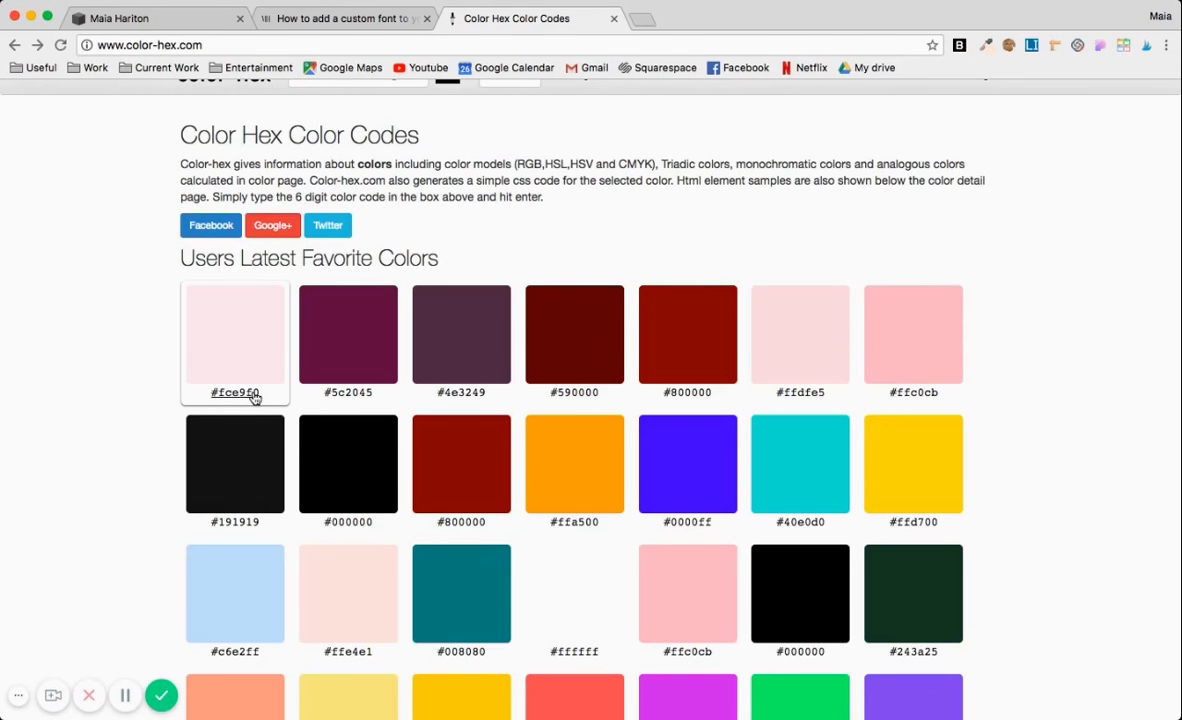
pyautogui.scroll(-5, 266, 520)
pyautogui.scroll(-5, 266, 523)
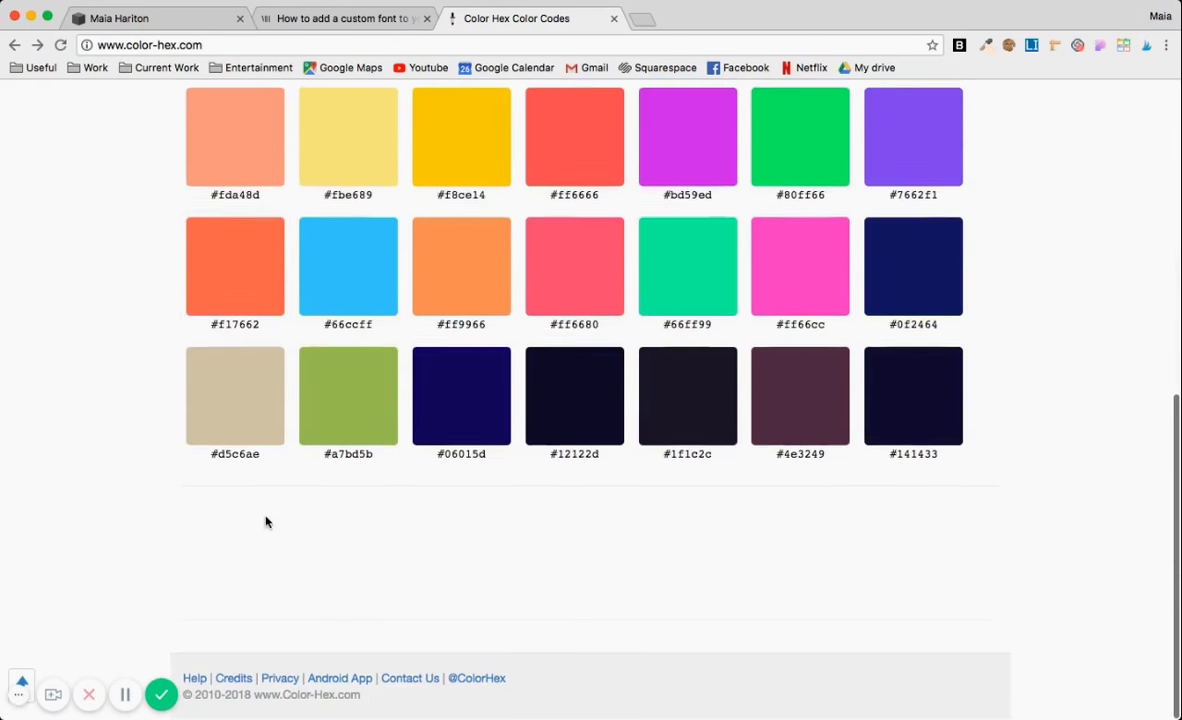
pyautogui.rightClick(463, 456)
pyautogui.hotkey('ctrl', 'c')
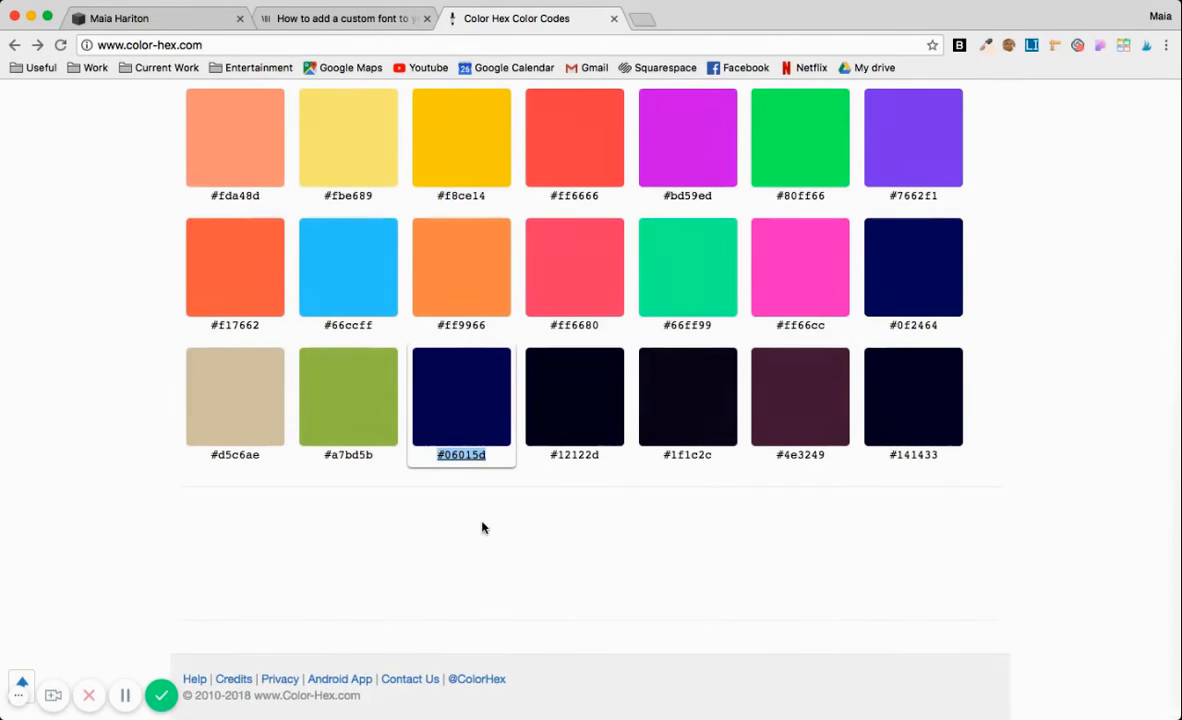
# Set the h1 rule's color to #06015d !important in the site's Custom CSS and save the stylesheet.
pyautogui.click(150, 18)
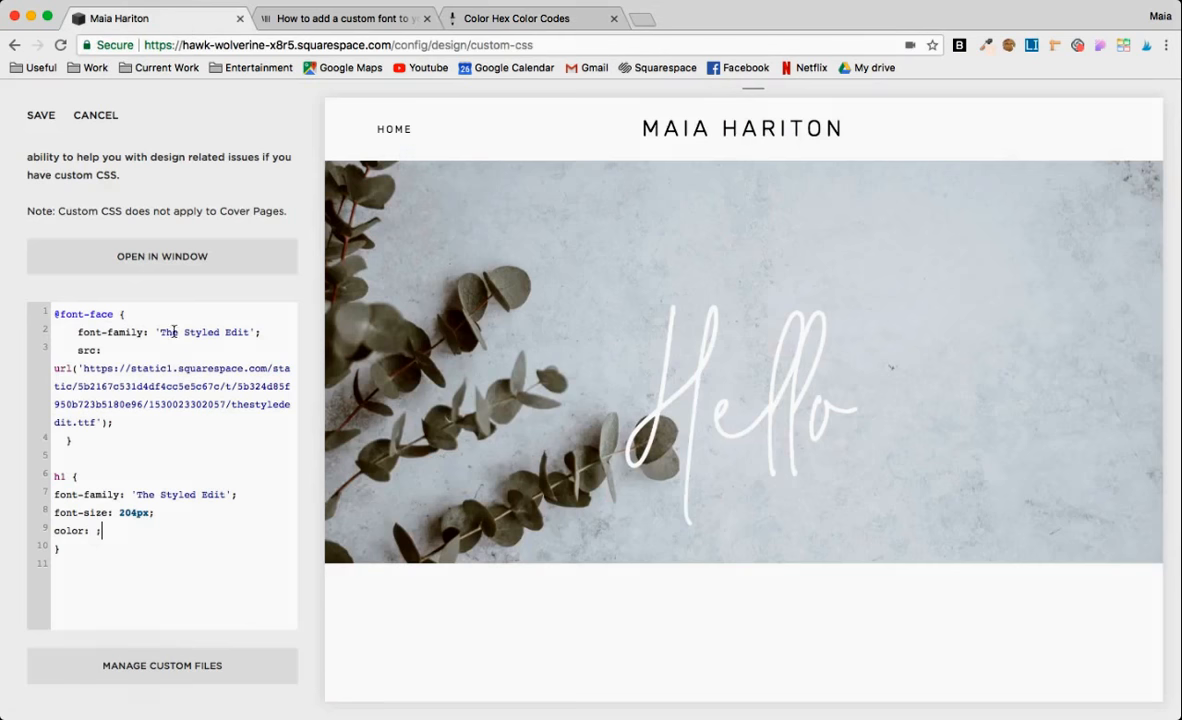
pyautogui.click(97, 531)
pyautogui.hotkey('ctrl', 'v')
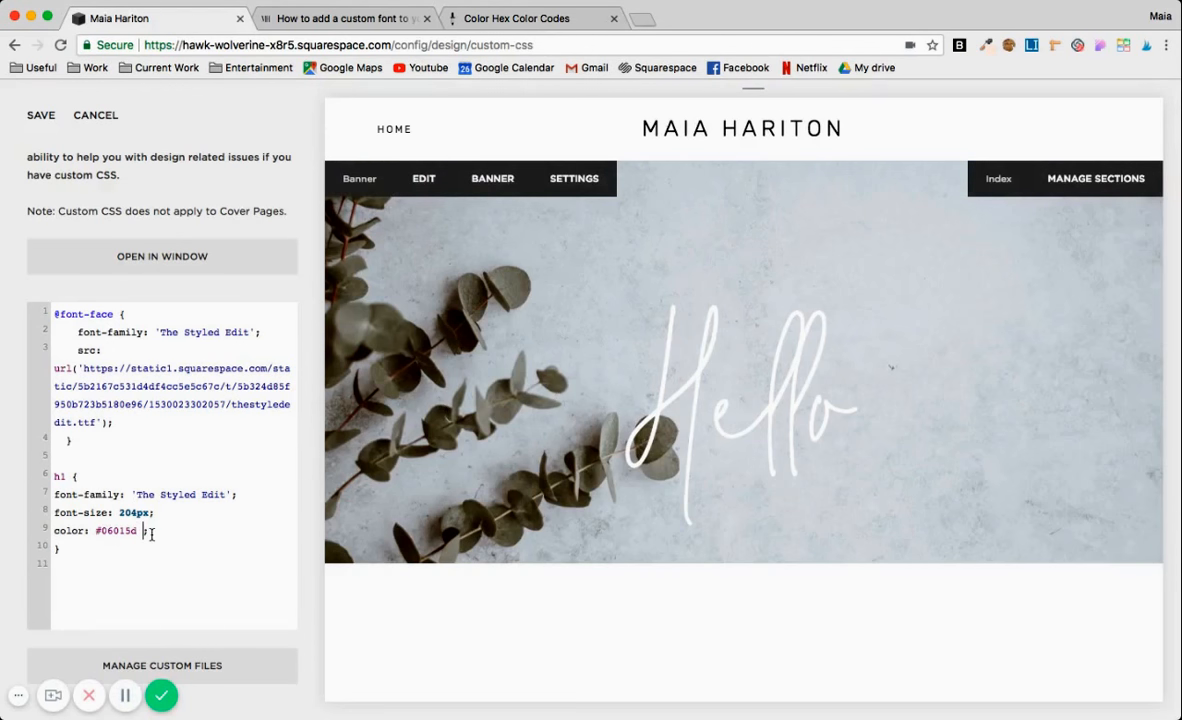
pyautogui.write('!impor')
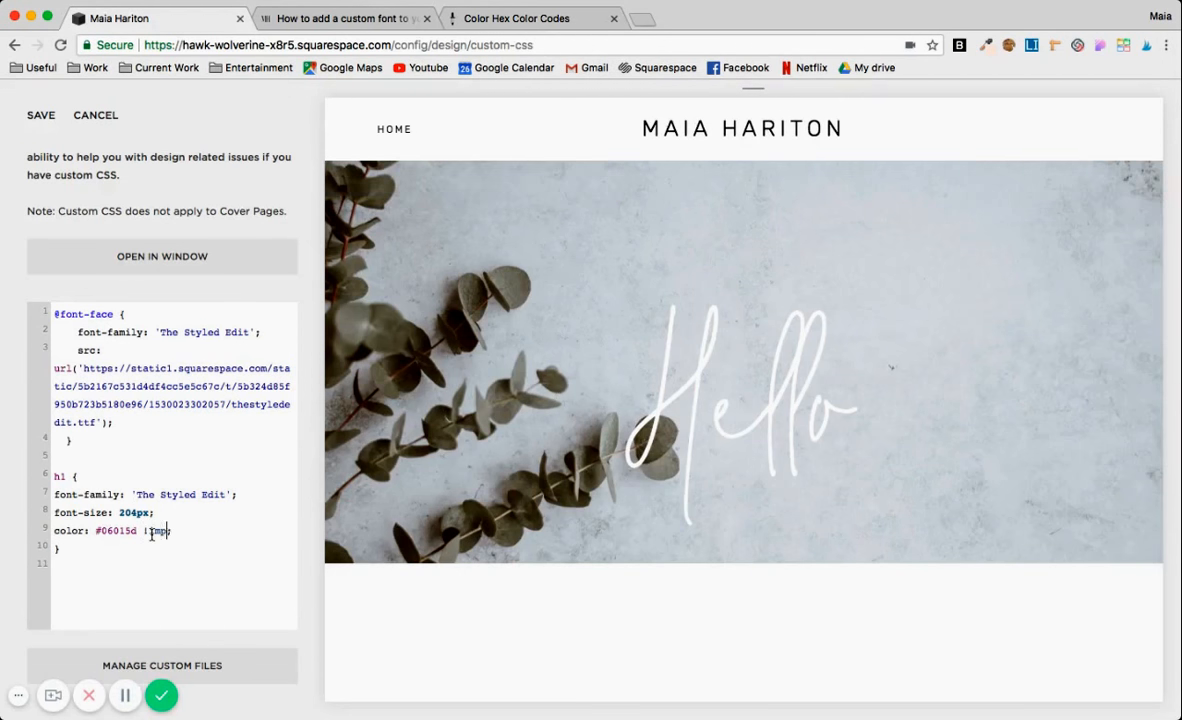
pyautogui.write('tant;')
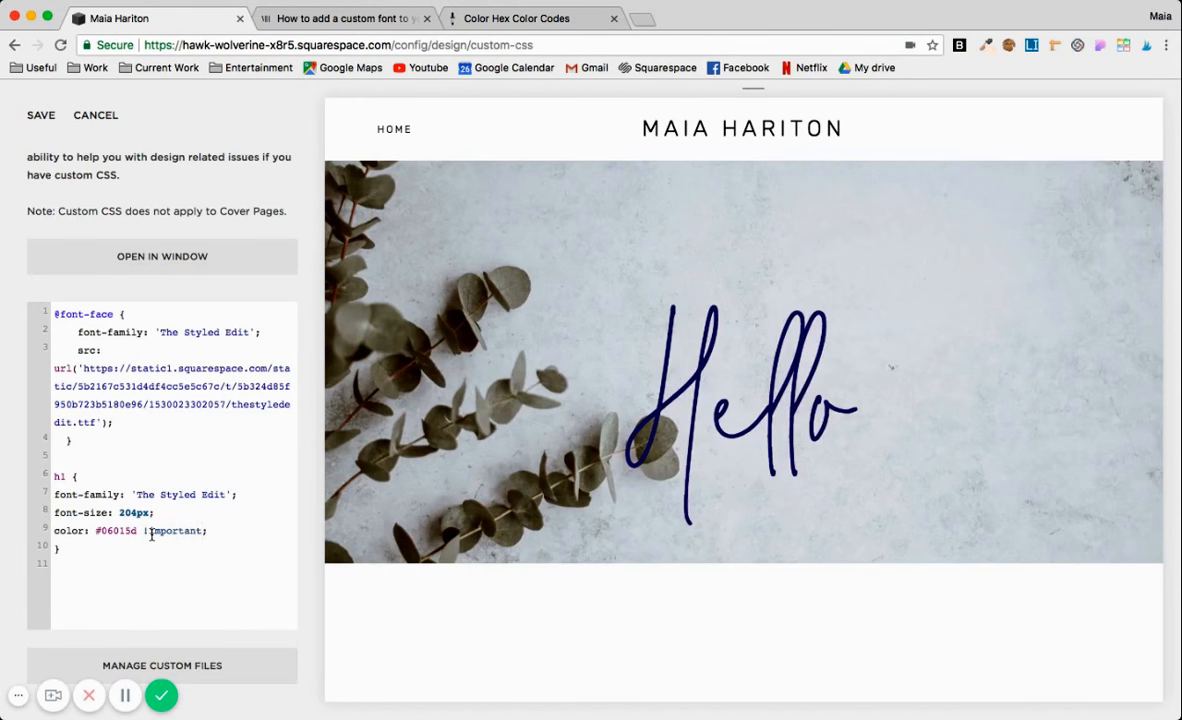
pyautogui.click(55, 530)
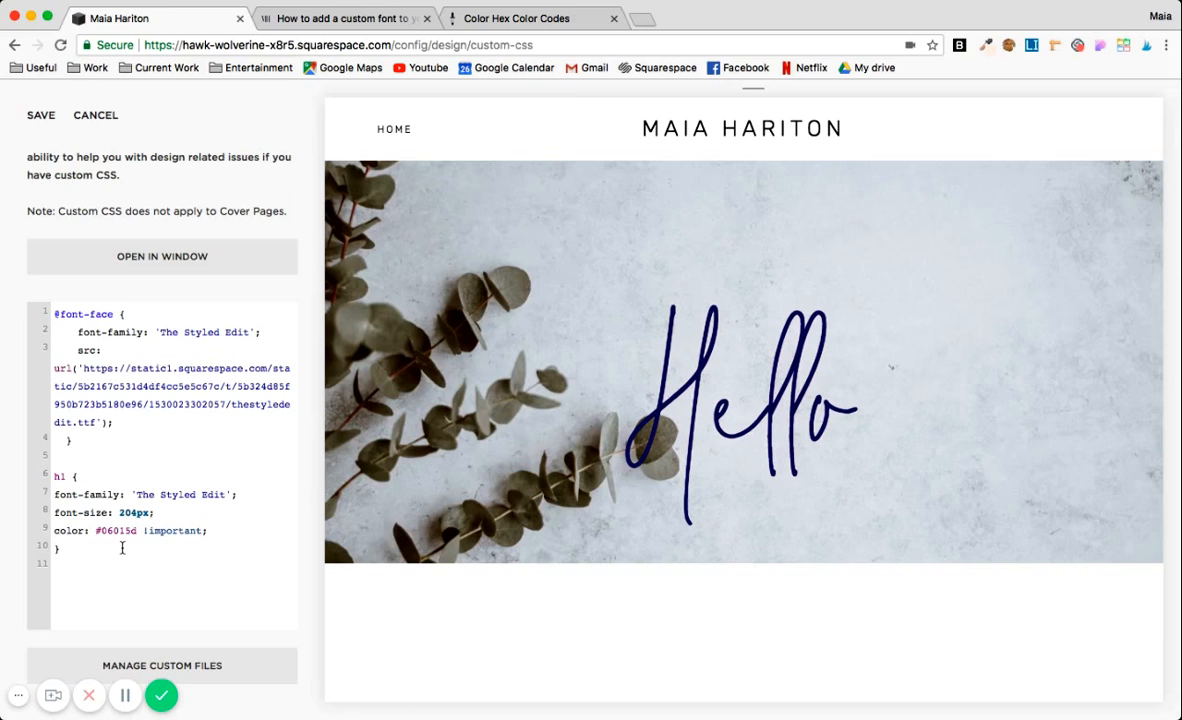
pyautogui.click(40, 118)
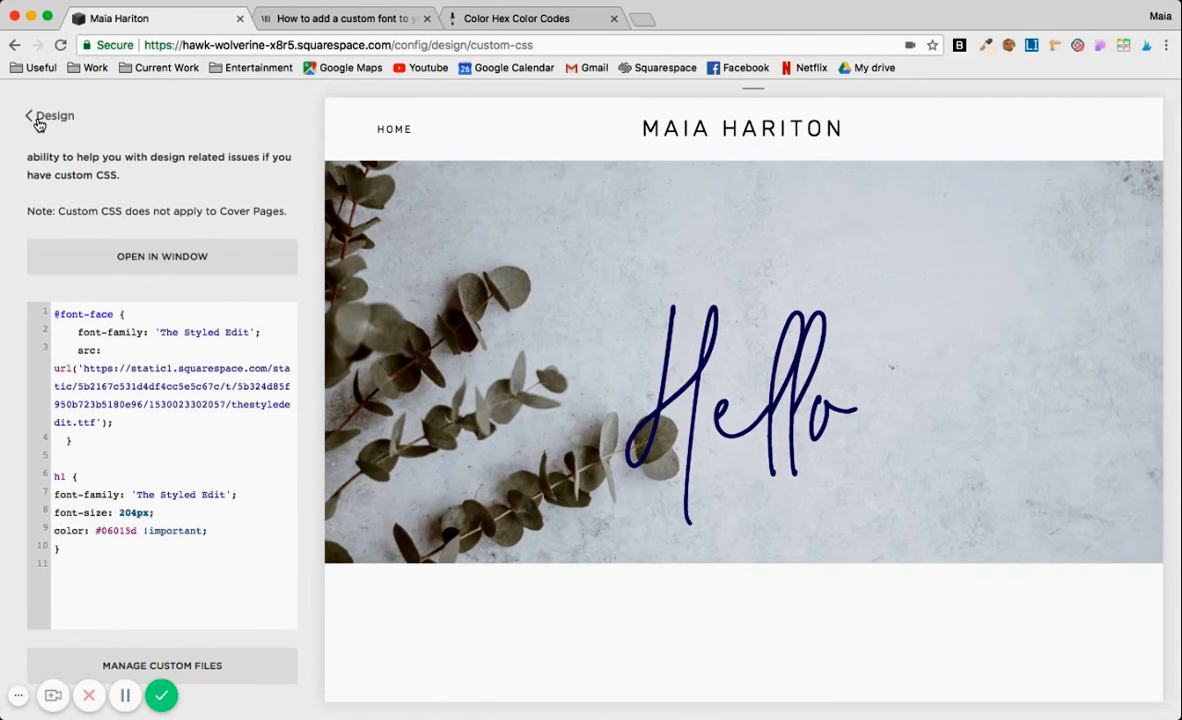
pyautogui.scroll(-3, 635, 357)
pyautogui.scroll(4, 635, 357)
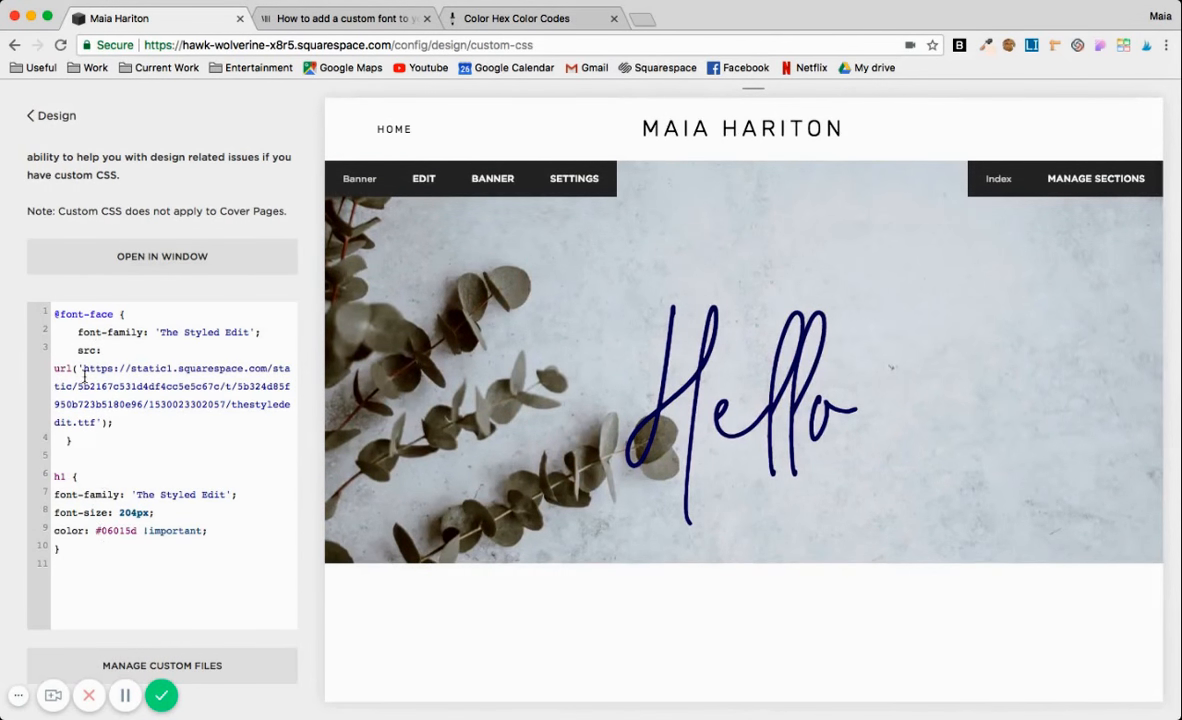
pyautogui.moveTo(55, 314); pyautogui.dragTo(123, 503)
pyautogui.click(89, 533)
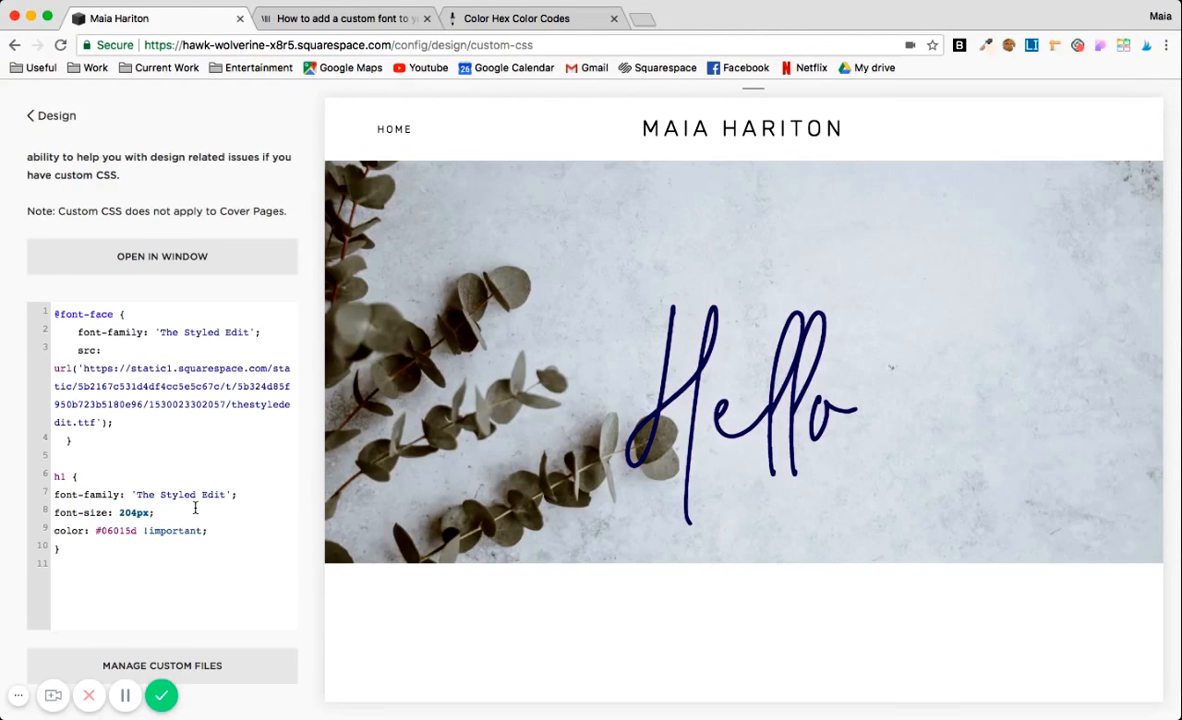
pyautogui.moveTo(62, 550); pyautogui.dragTo(53, 478)
pyautogui.press('super+c')
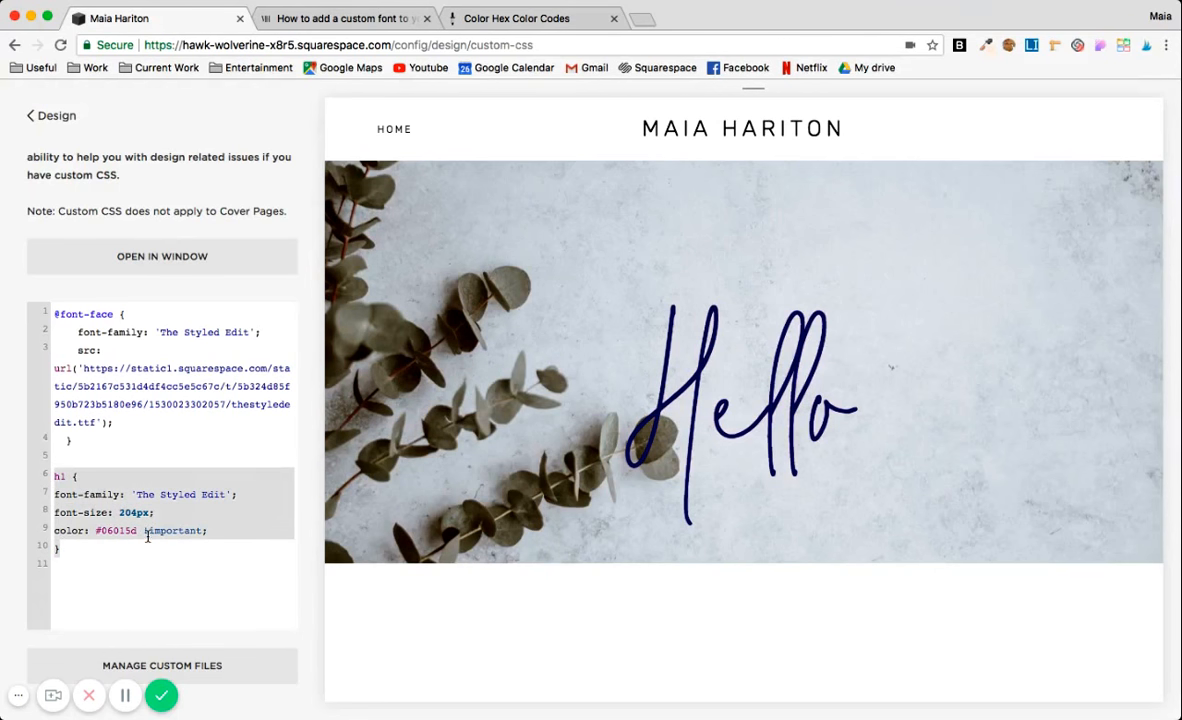
pyautogui.press('BackSpace')
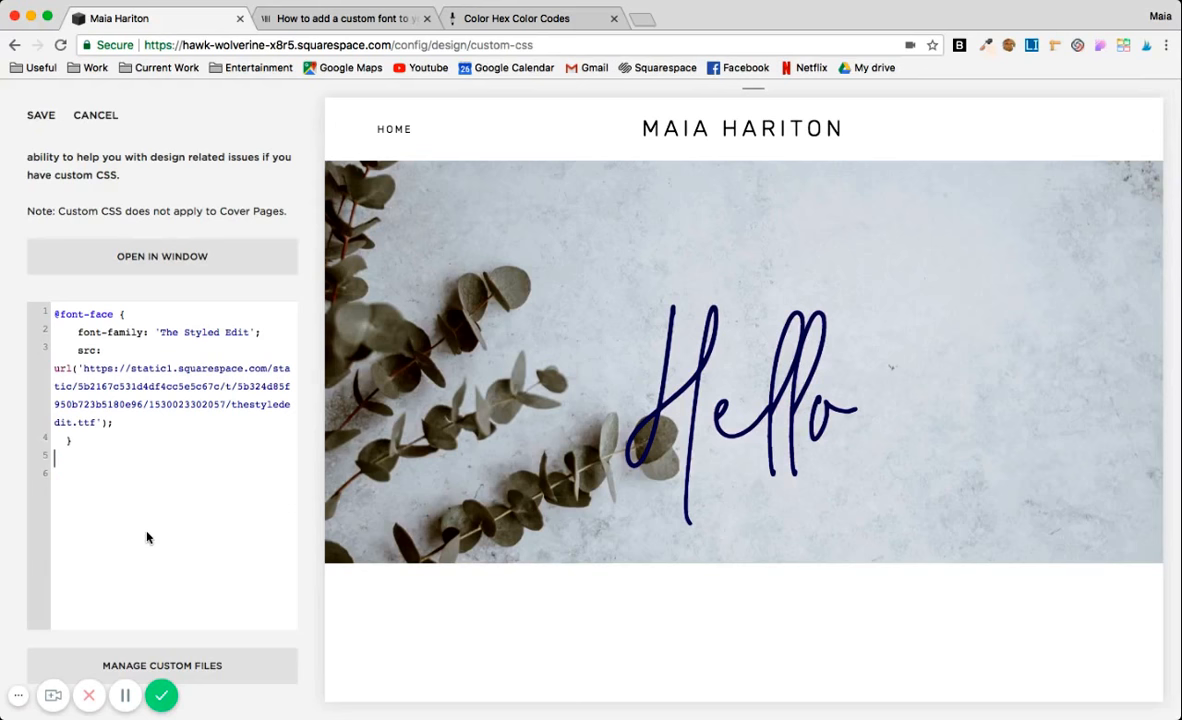
pyautogui.click(41, 118)
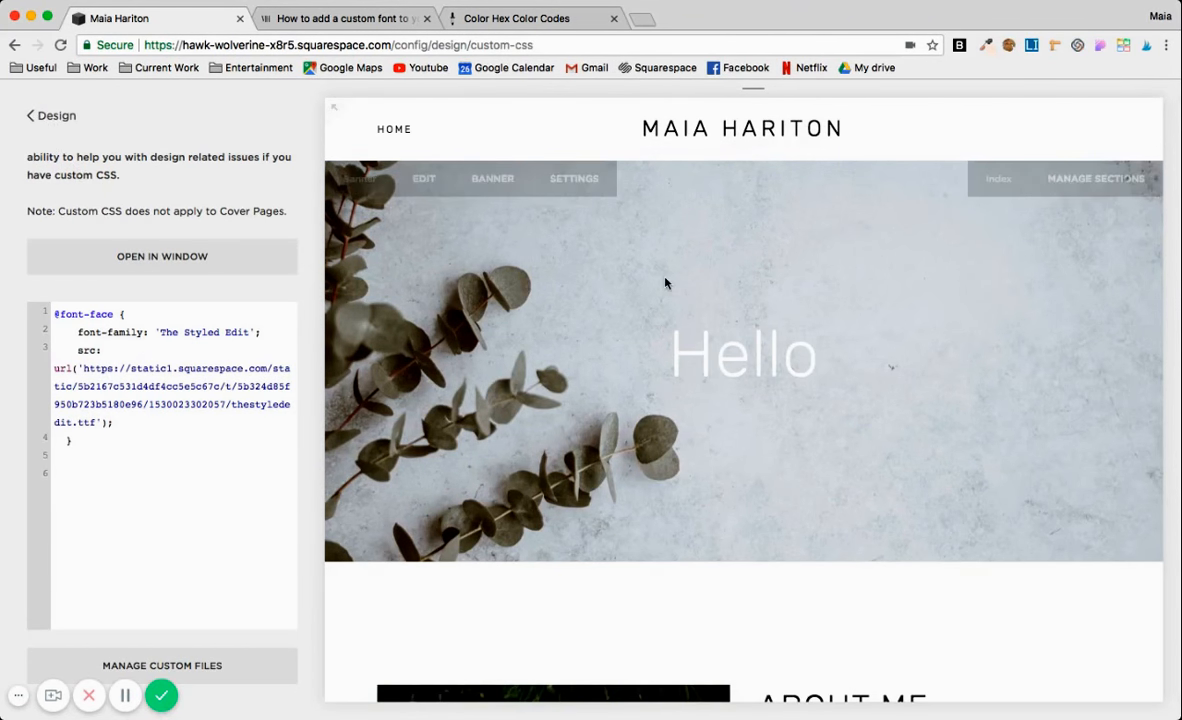
# Leave the design settings and open the unlinked Contact page from the site's page list.
pyautogui.click(46, 115)
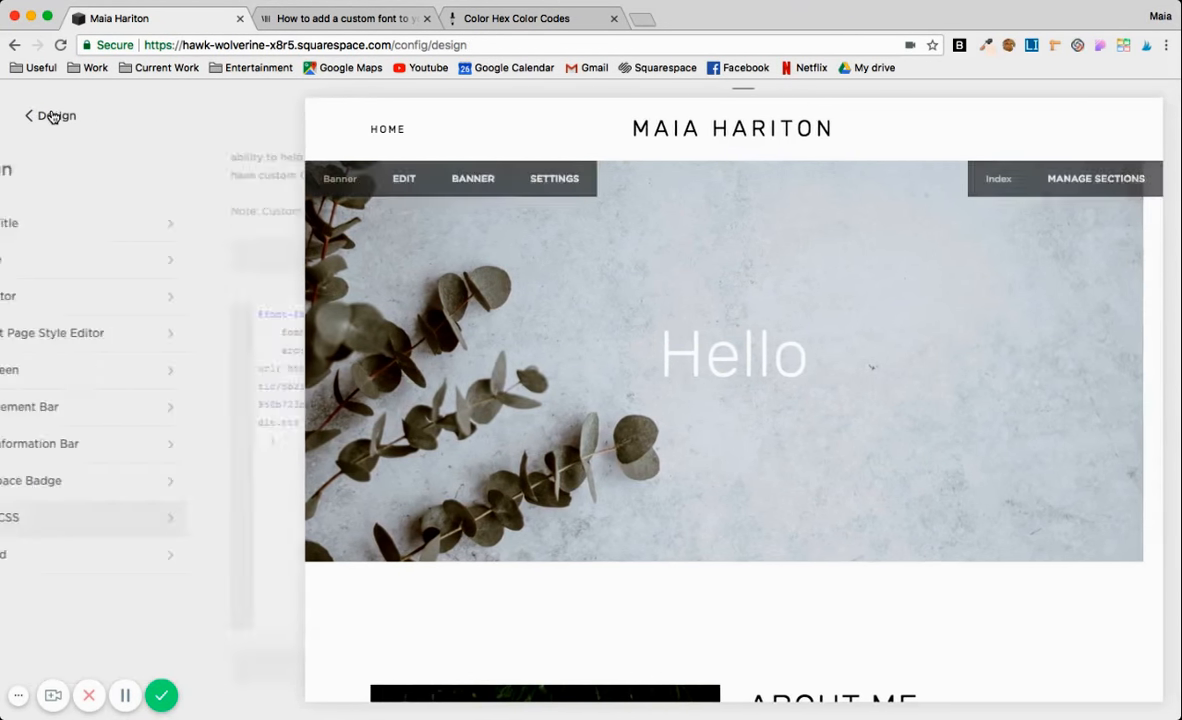
pyautogui.click(33, 118)
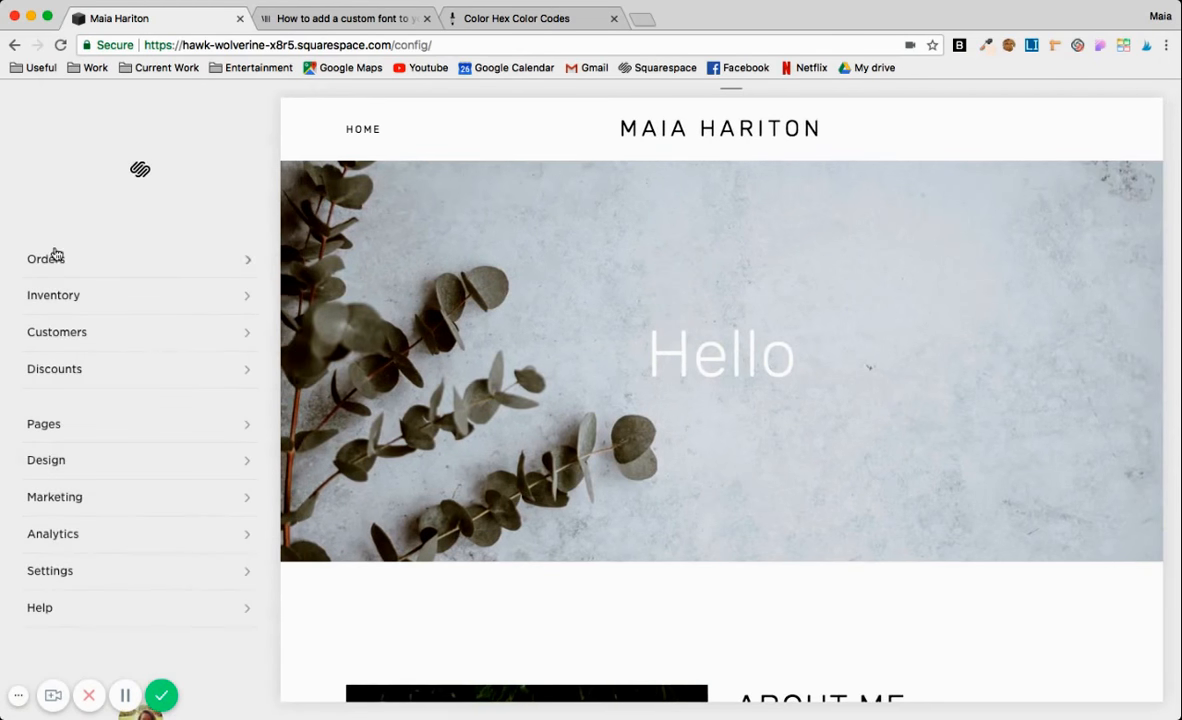
pyautogui.click(59, 428)
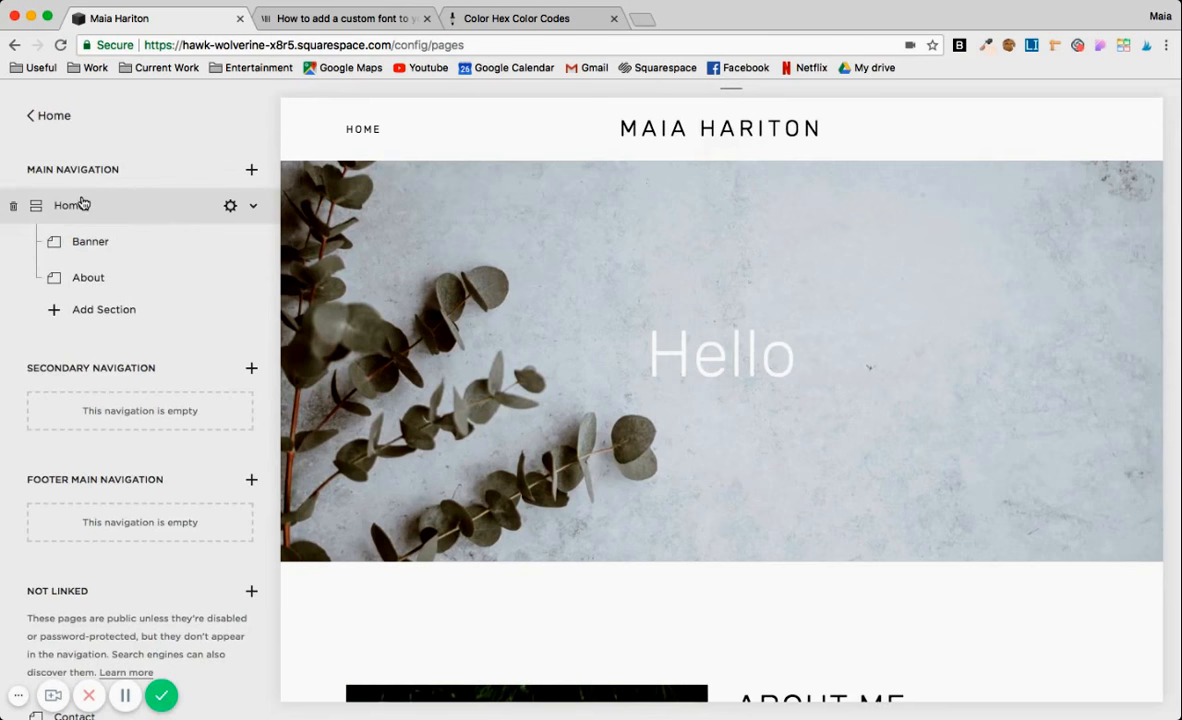
pyautogui.scroll(-3, 140, 320)
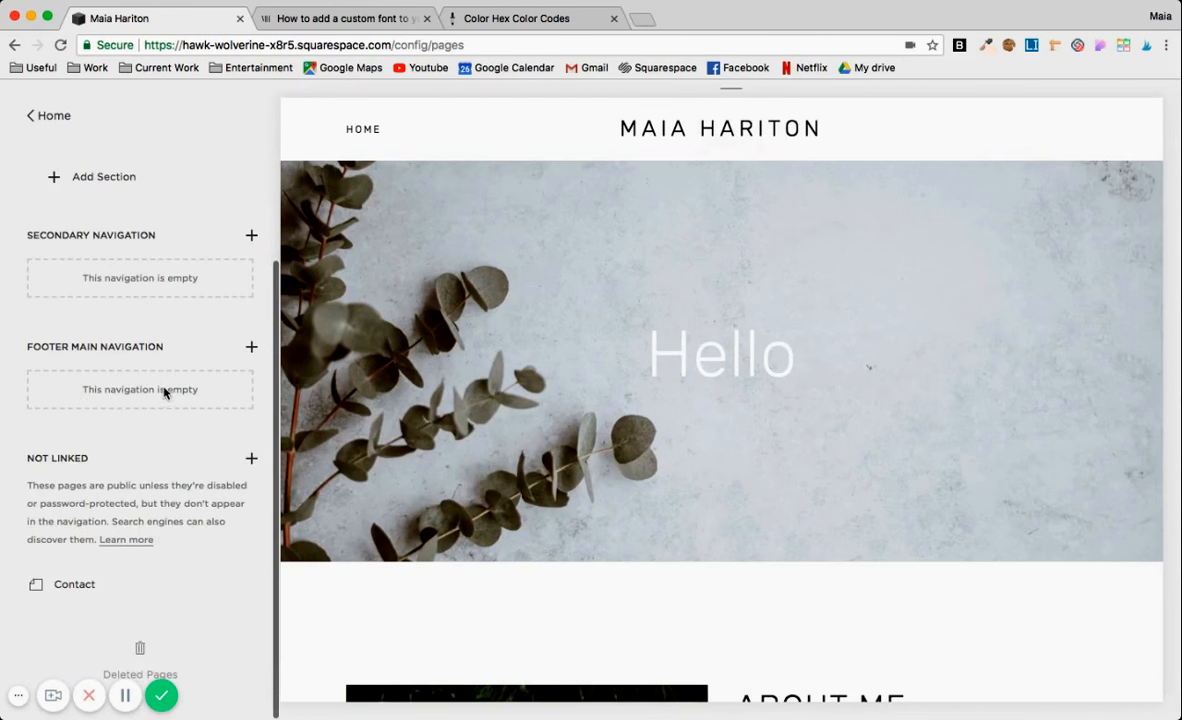
pyautogui.click(76, 589)
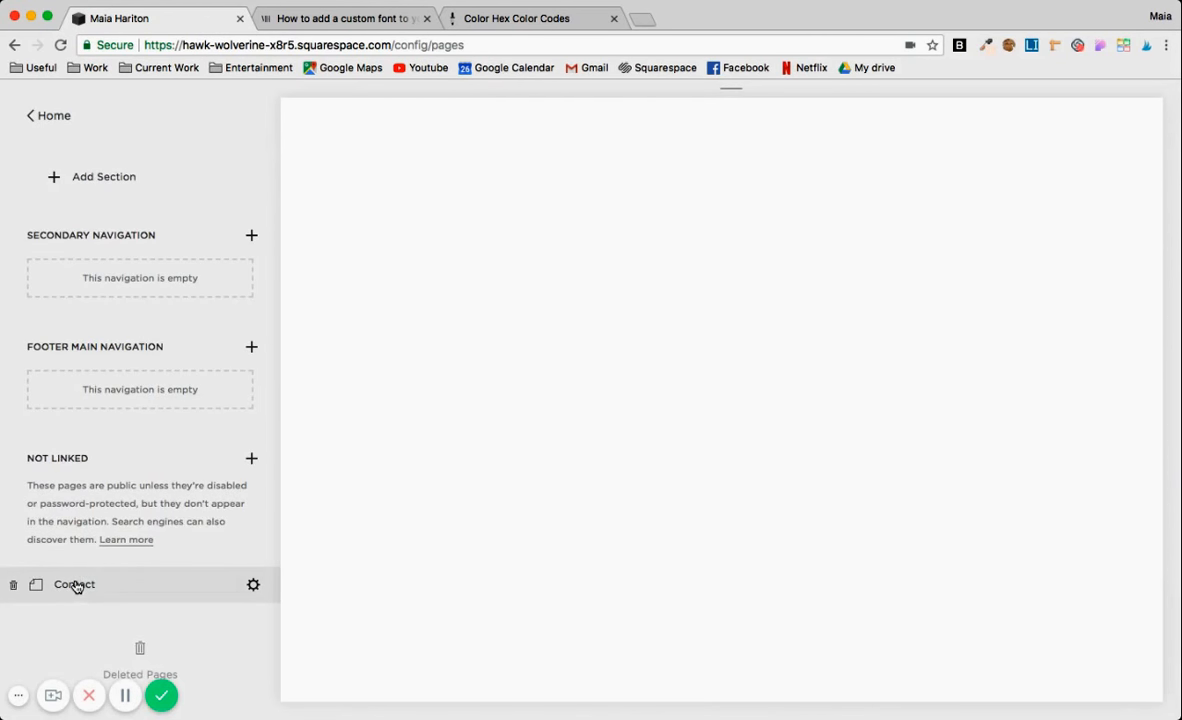
pyautogui.scroll(-5, 520, 438)
pyautogui.scroll(3, 520, 438)
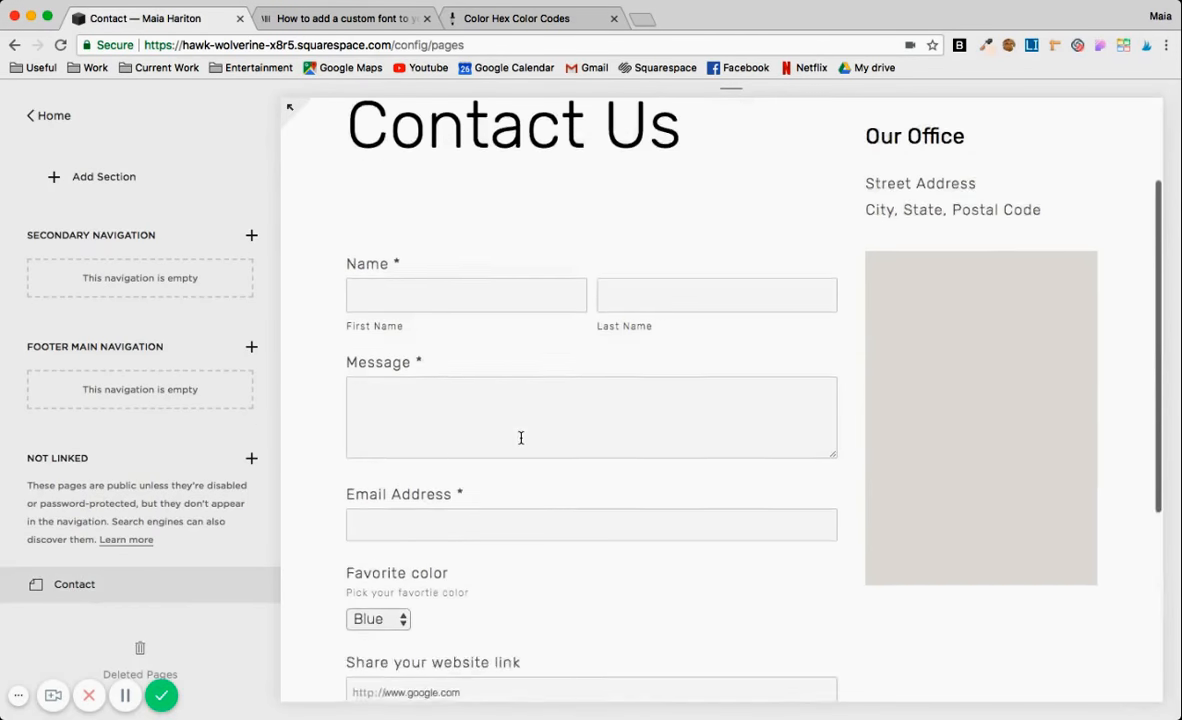
pyautogui.scroll(3, 520, 438)
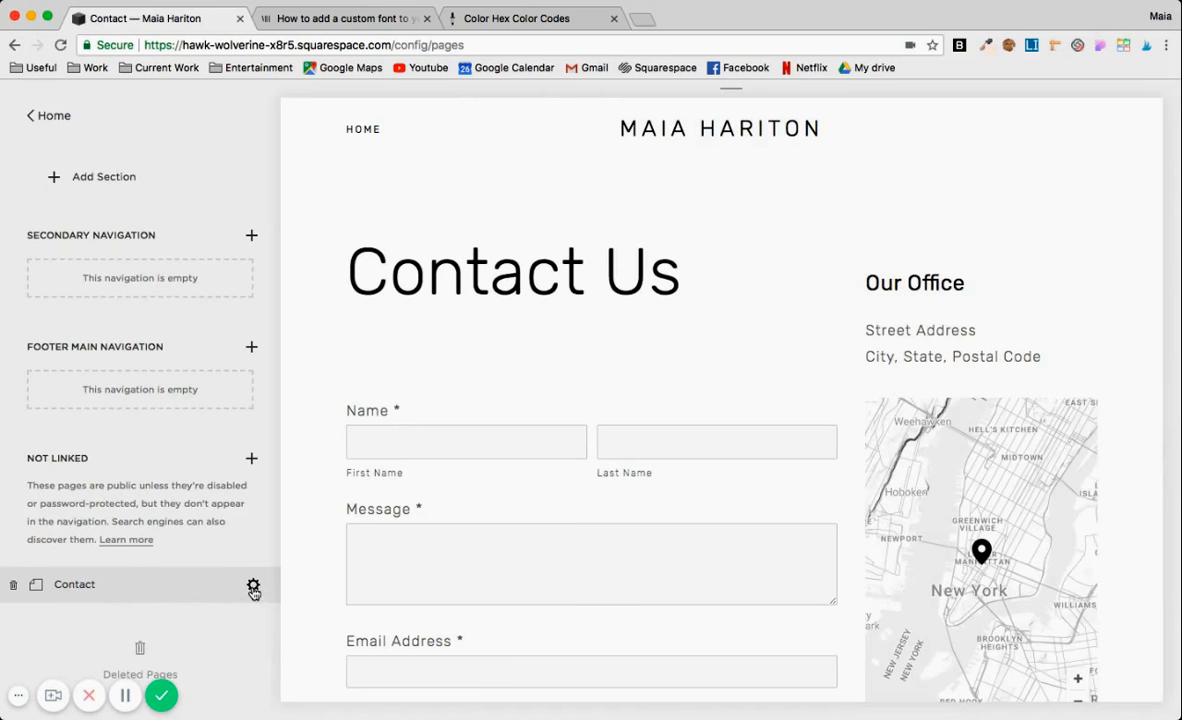
# Add opening and closing style tags to the Contact page's header code injection, with an empty line between them.
pyautogui.click(254, 587)
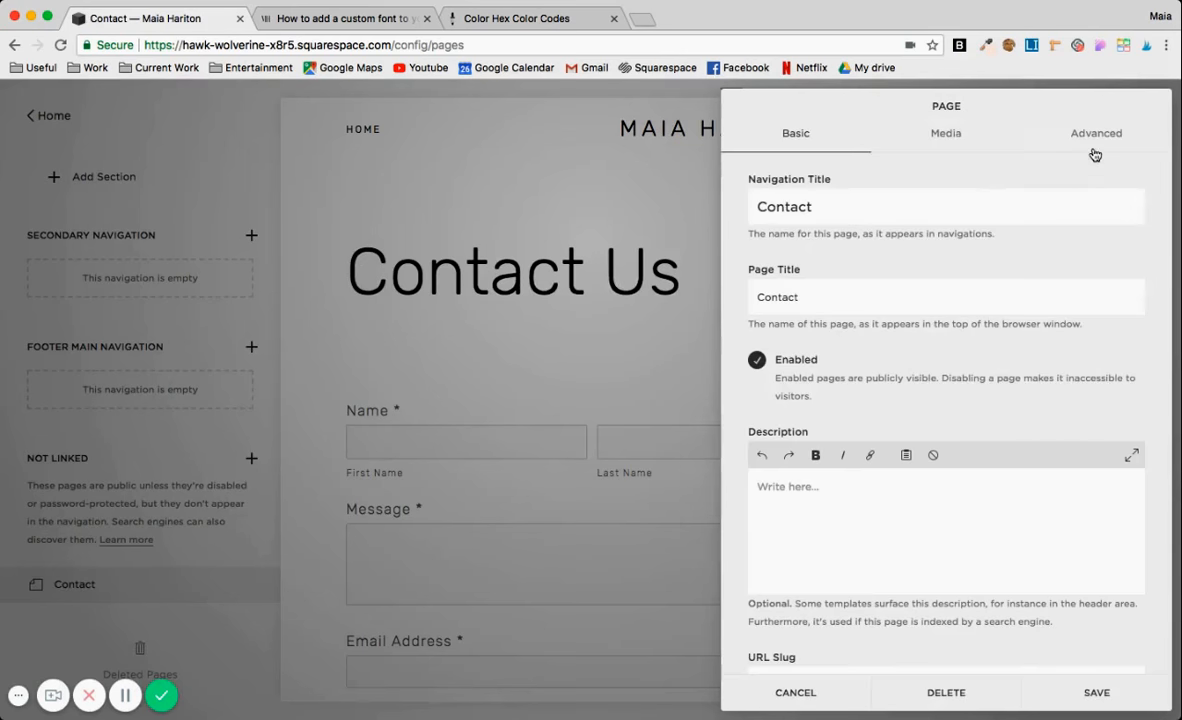
pyautogui.click(1095, 135)
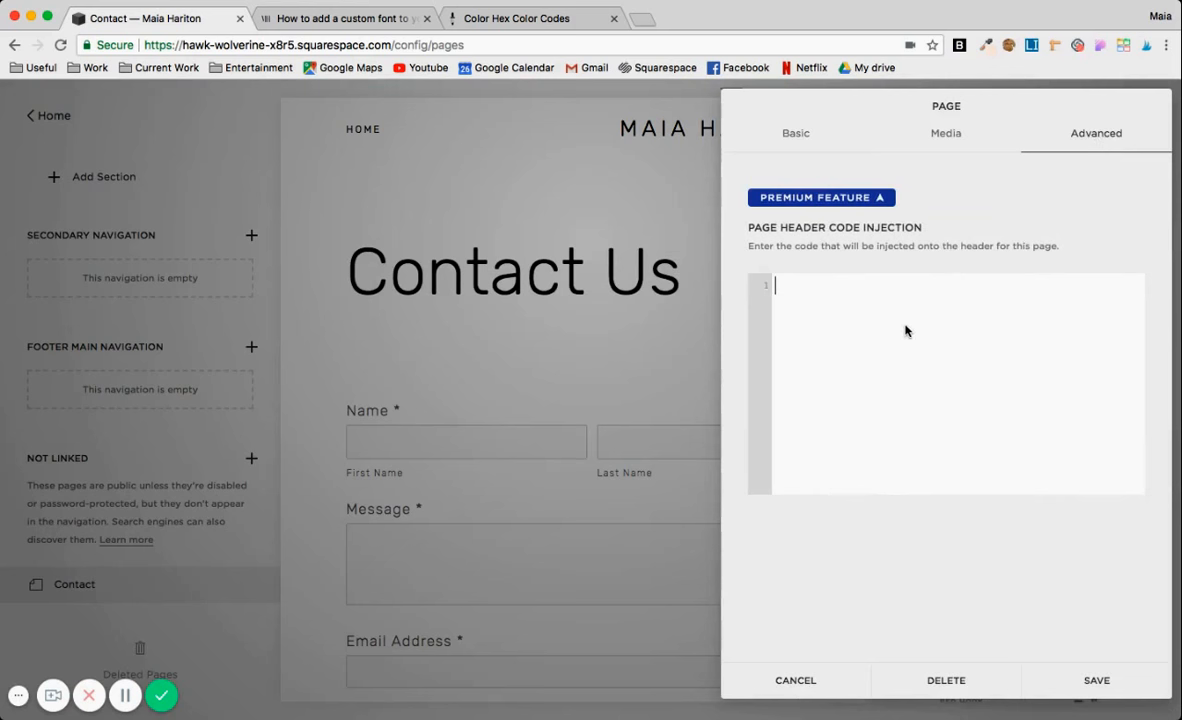
pyautogui.write('<style>')
pyautogui.press('Return')
pyautogui.press('Return')
pyautogui.press('Up')
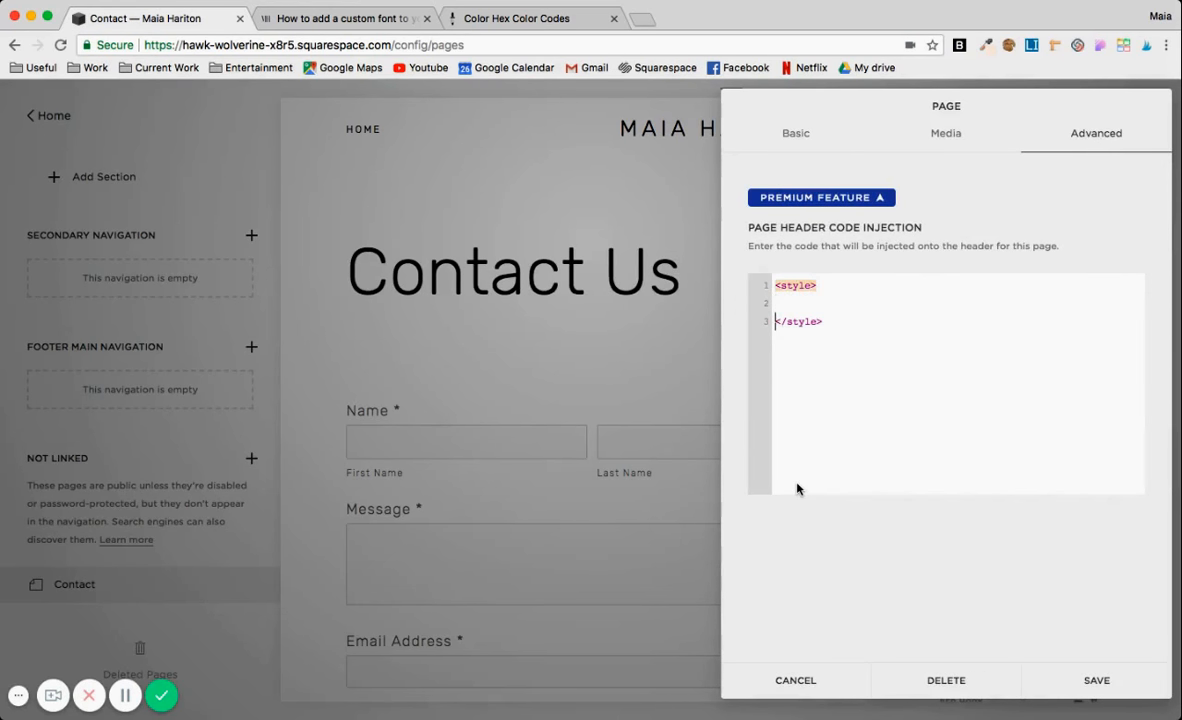
# Paste the cut h1 rule between the style tags of the Contact page's header code injection and save the page settings.
pyautogui.click(825, 285)
pyautogui.click(782, 302)
pyautogui.press('super+v')
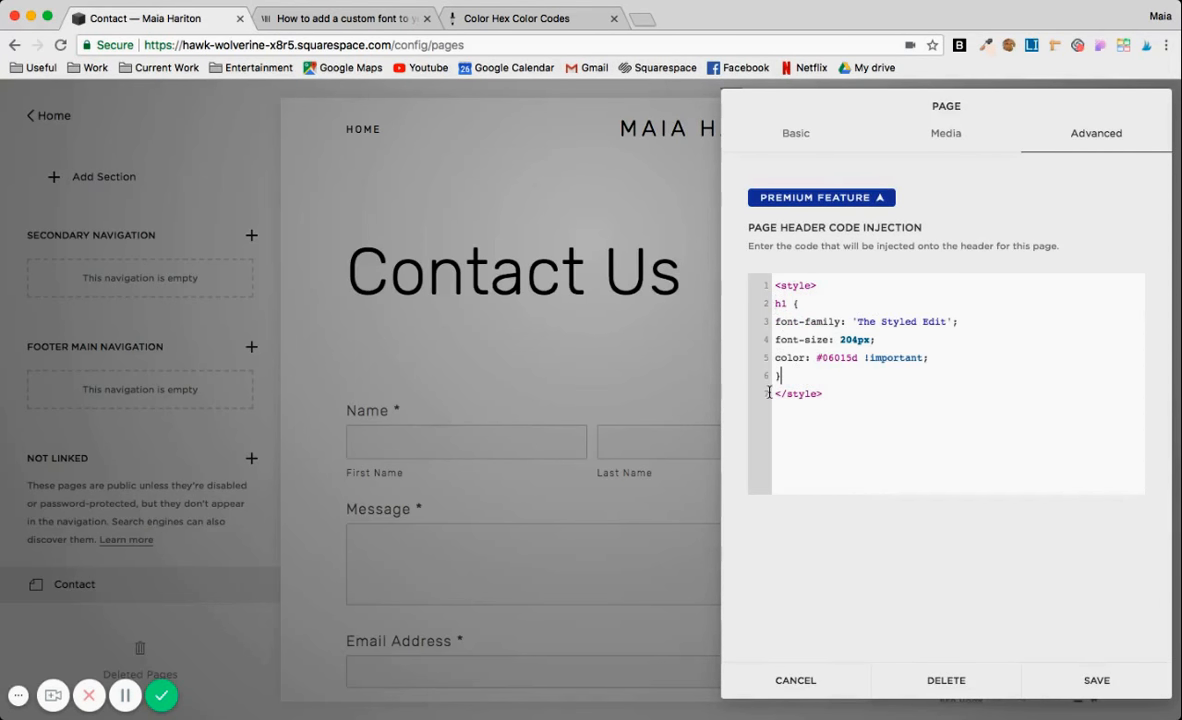
pyautogui.click(1097, 681)
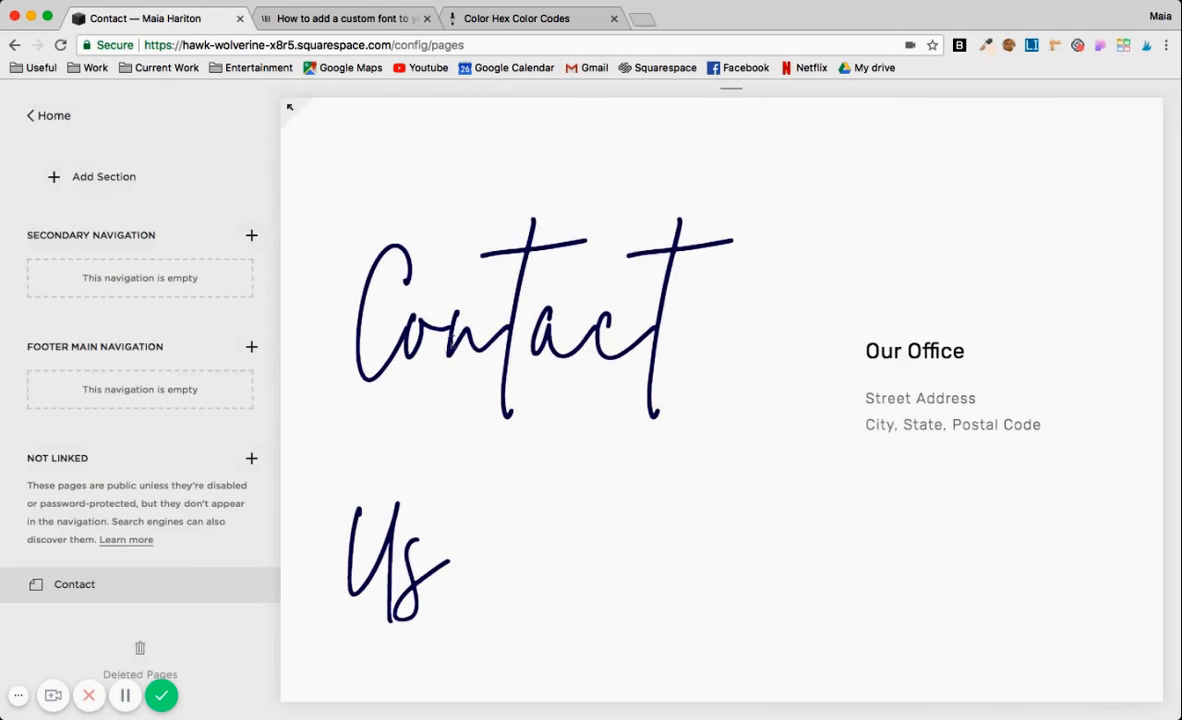
# Set the h1 font size to 104px in the Contact page's header code injection and save the page settings.
pyautogui.scroll(-1, 460, 433)
pyautogui.scroll(-2, 460, 435)
pyautogui.scroll(3, 460, 438)
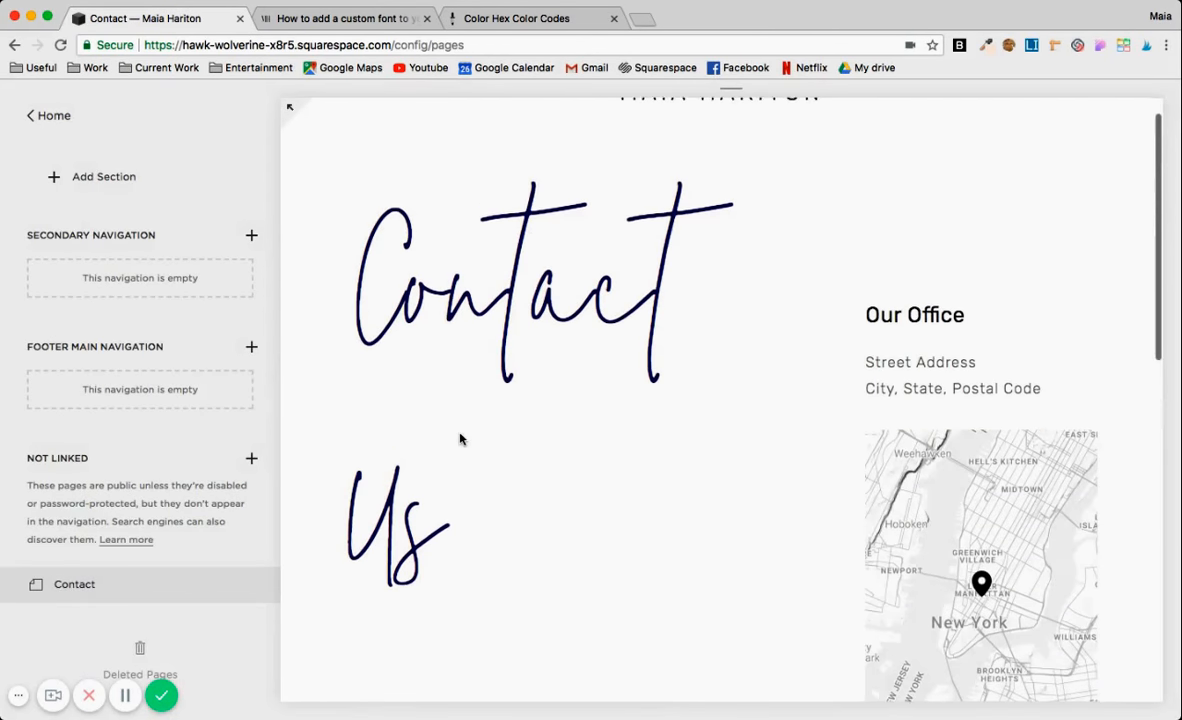
pyautogui.click(254, 587)
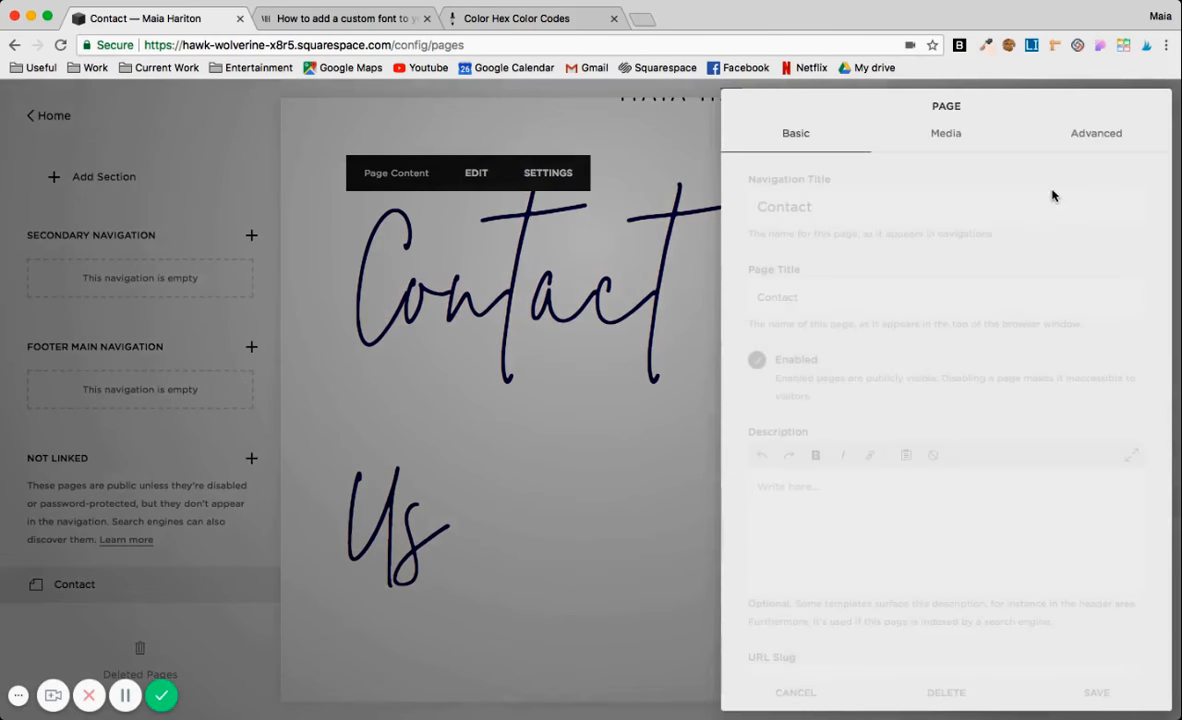
pyautogui.click(1028, 136)
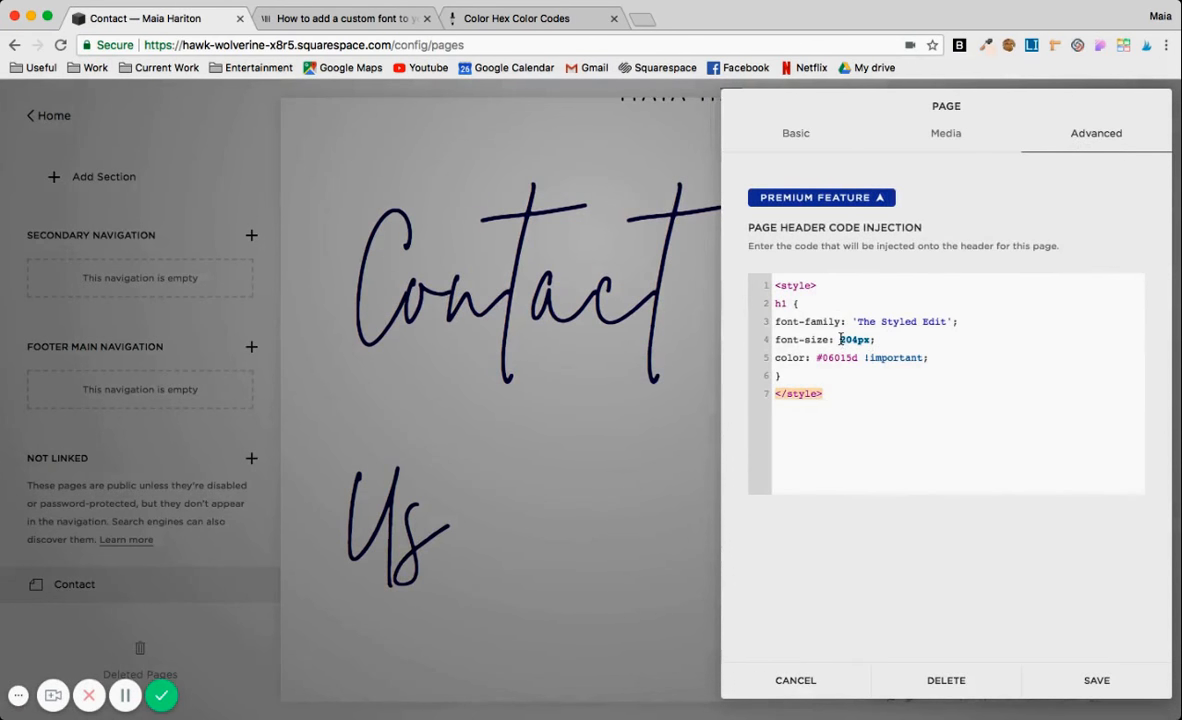
pyautogui.write('1')
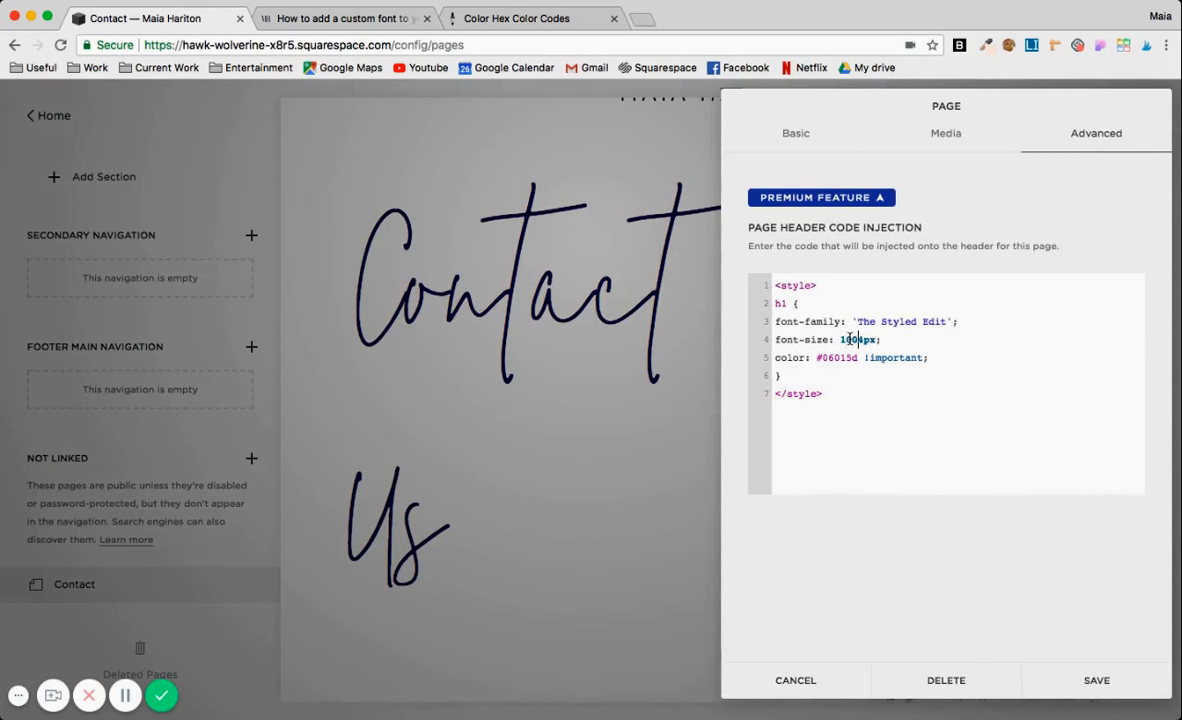
pyautogui.click(1079, 676)
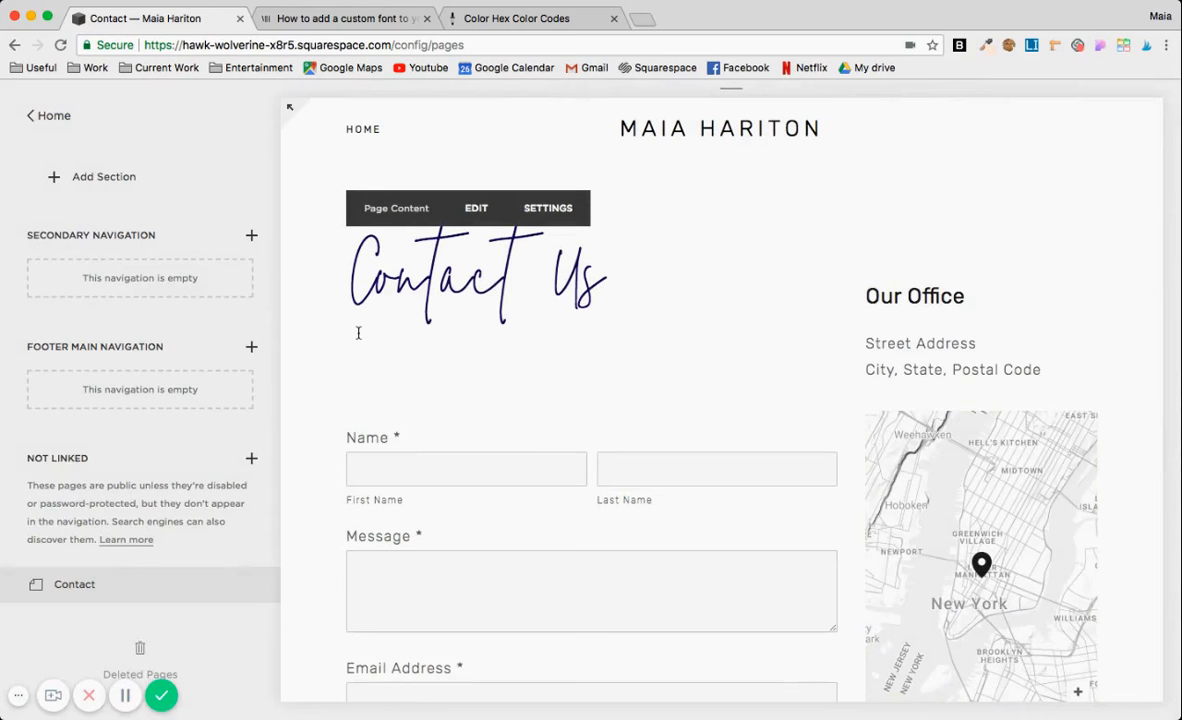
# Open the Home page and check the font of its banner and About section headings.
pyautogui.scroll(3, 160, 310)
pyautogui.click(96, 208)
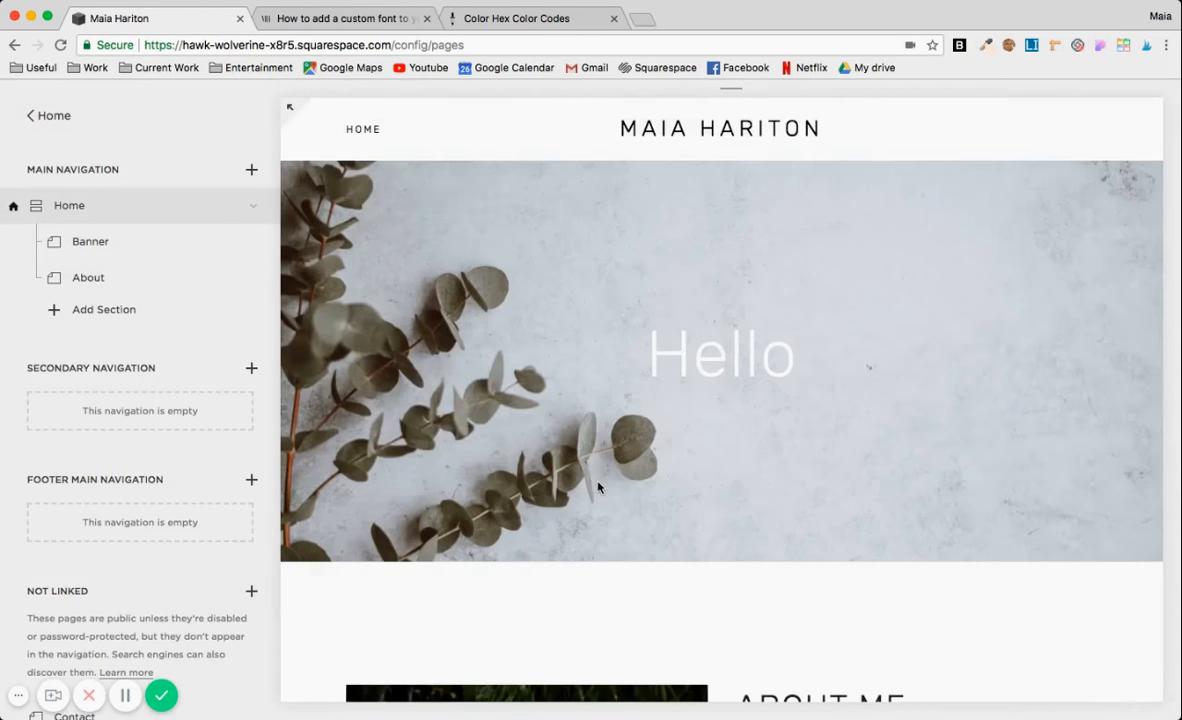
pyautogui.scroll(-2, 673, 510)
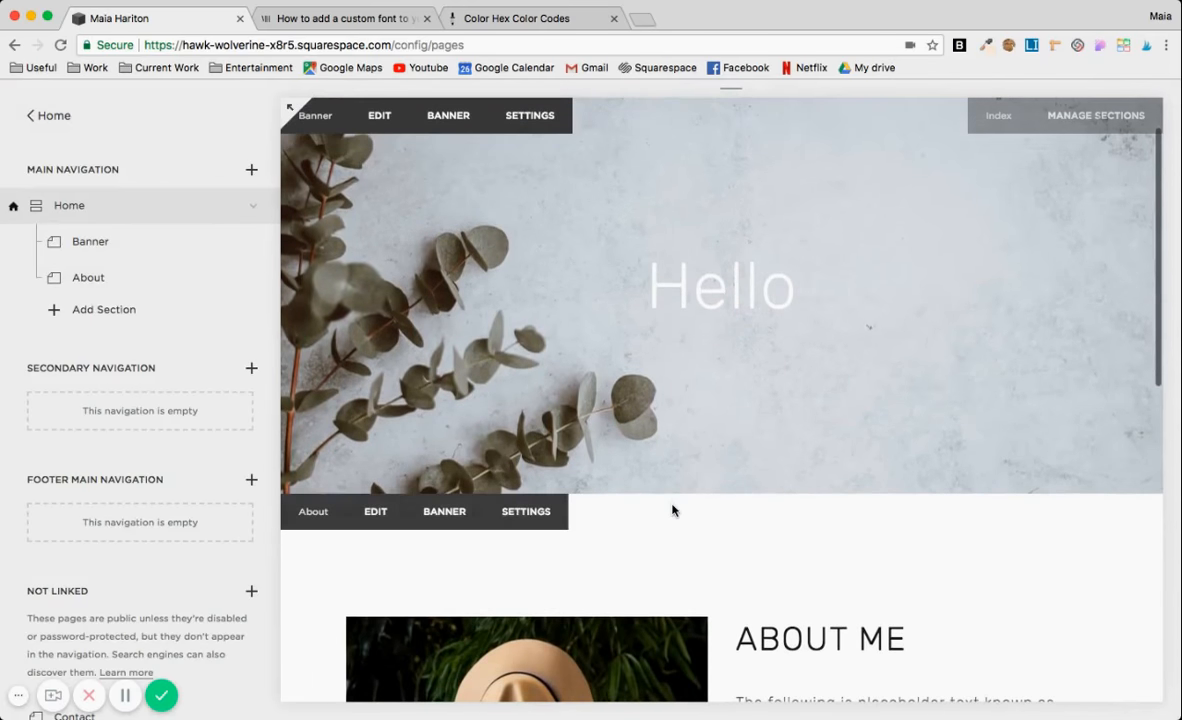
pyautogui.scroll(-3, 200, 470)
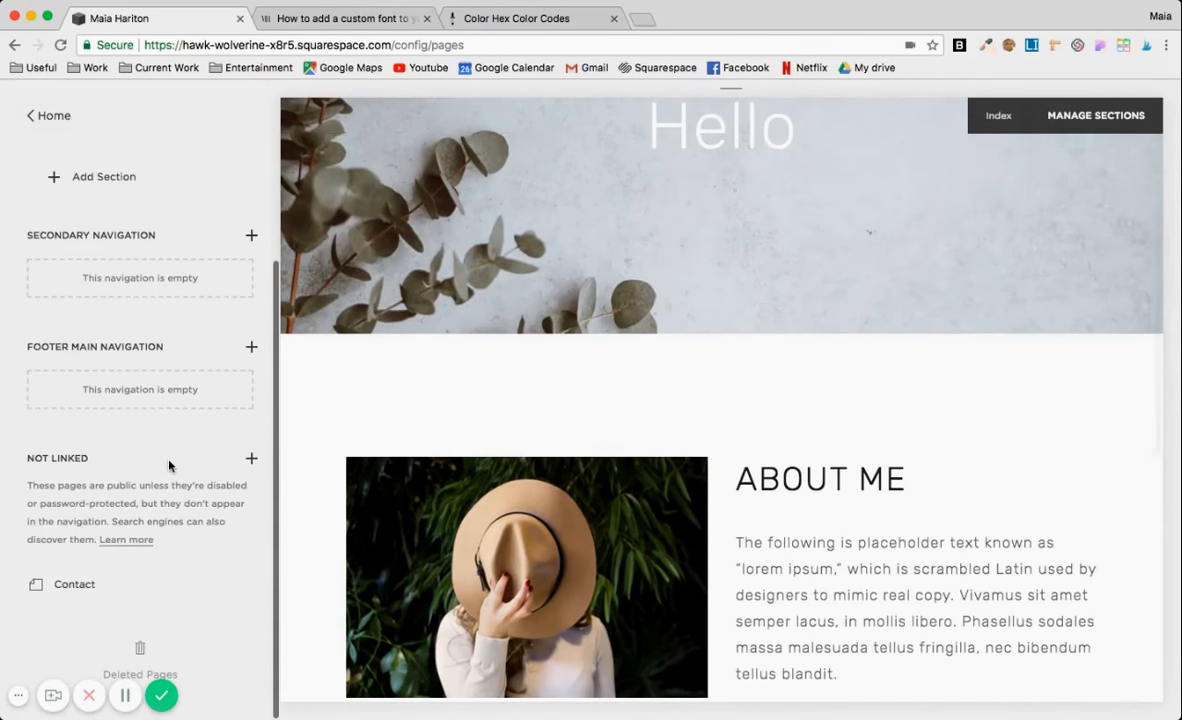
# Cut the entire style block from the Contact page's header code injection and save the page settings.
pyautogui.click(250, 587)
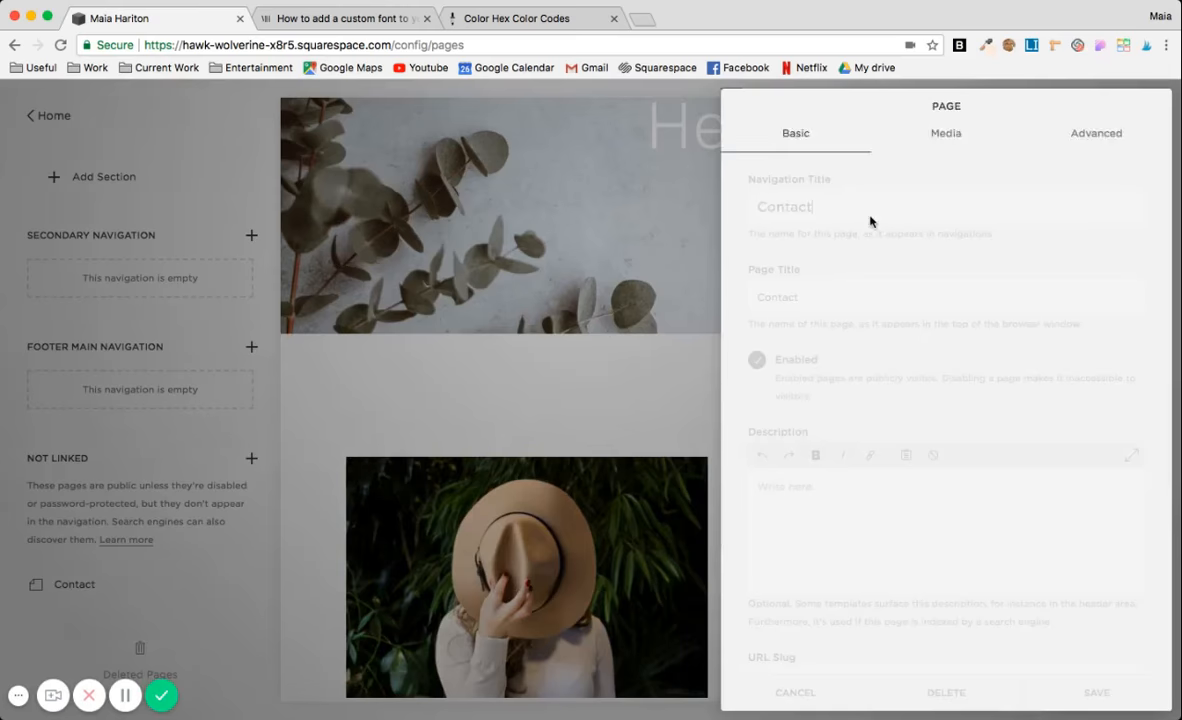
pyautogui.click(1092, 143)
pyautogui.moveTo(847, 422); pyautogui.dragTo(778, 243)
pyautogui.press('super+c')
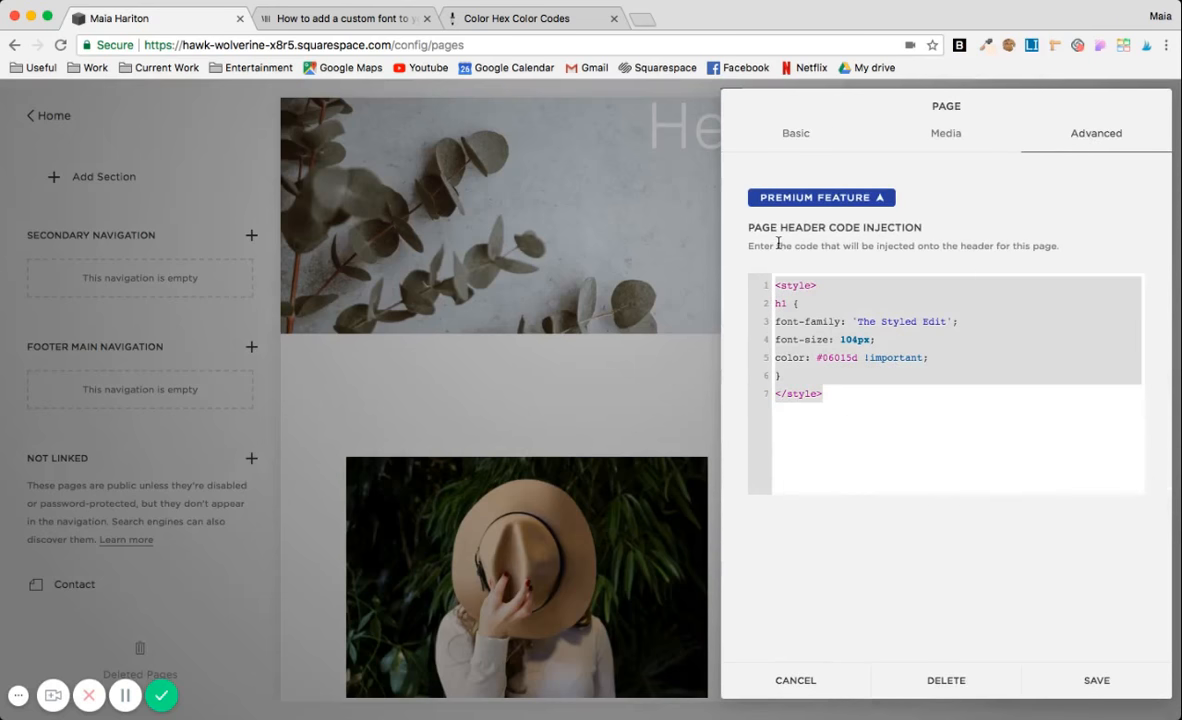
pyautogui.press('BackSpace')
pyautogui.click(1105, 679)
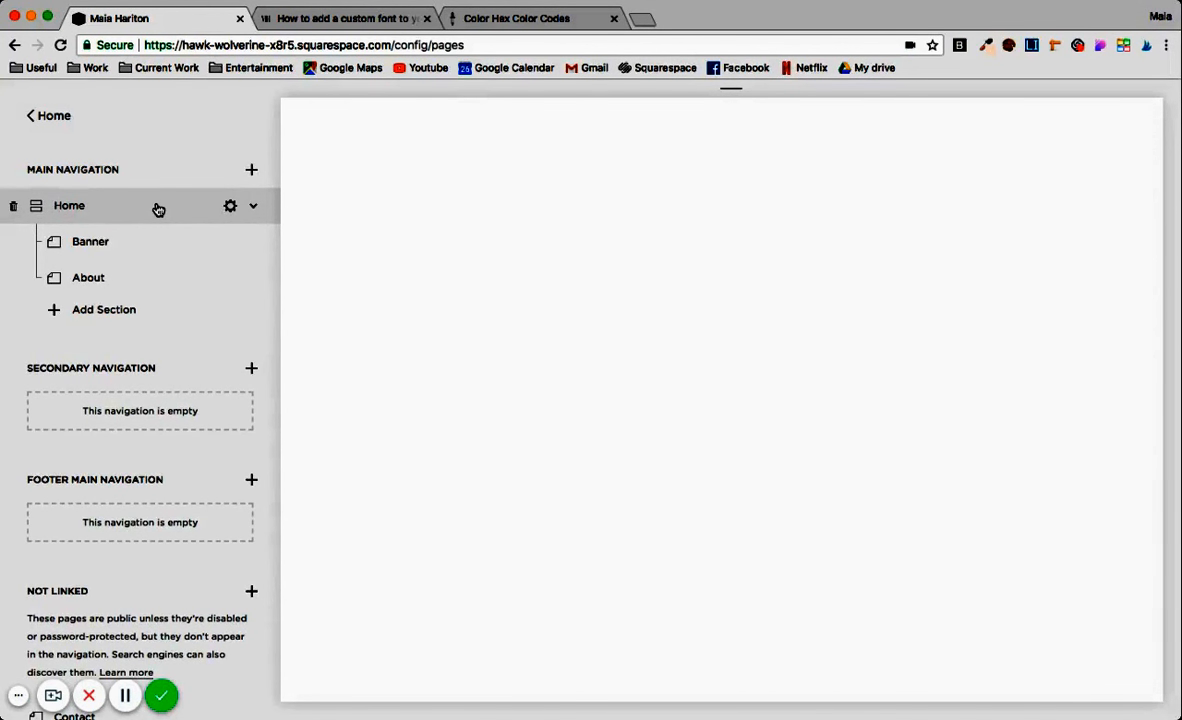
pyautogui.click(229, 206)
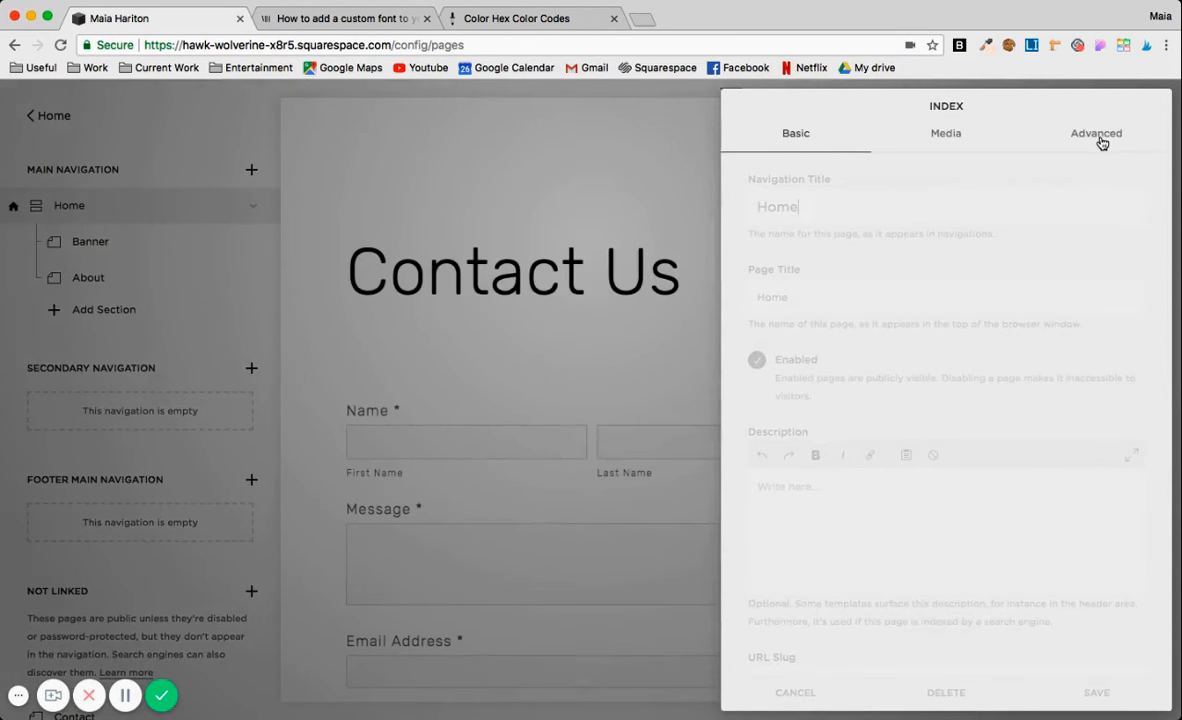
pyautogui.click(1101, 141)
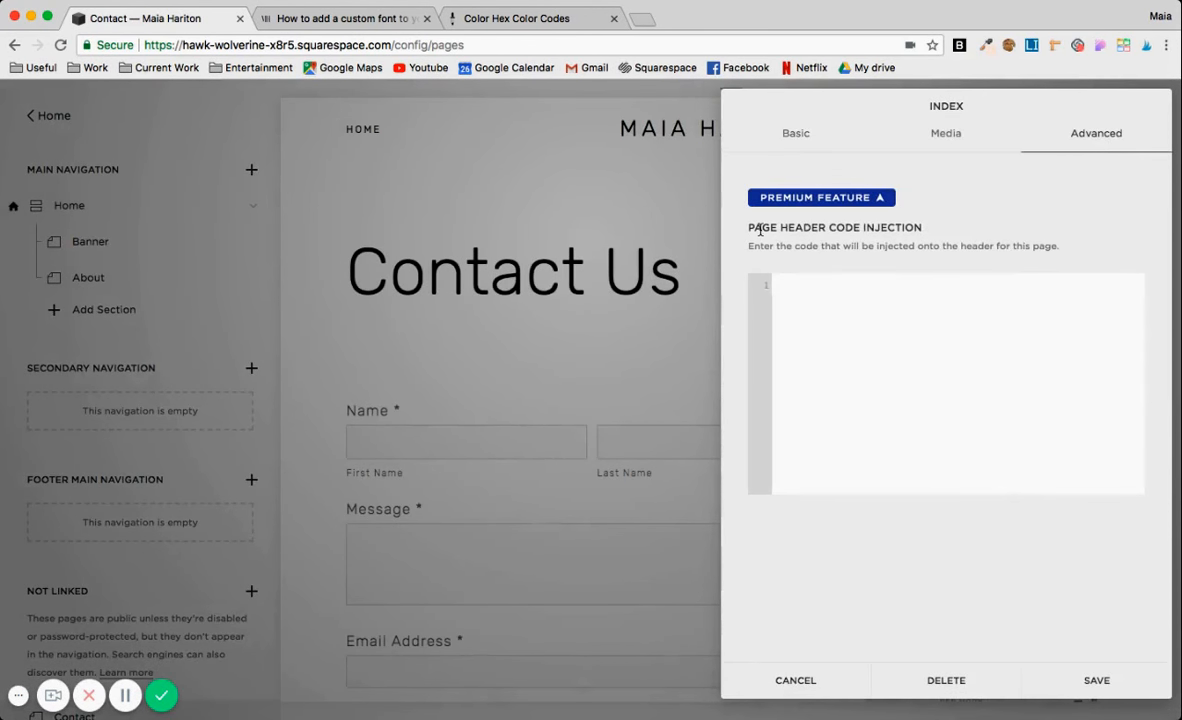
pyautogui.click(506, 373)
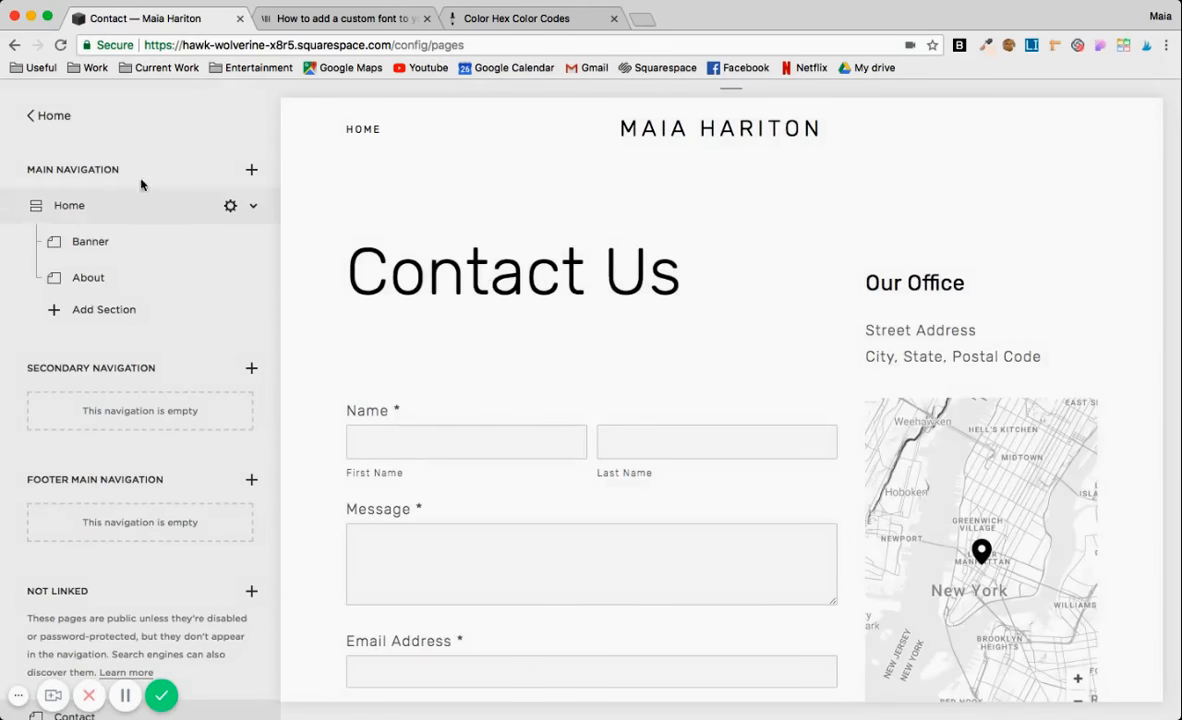
# Paste the cut style block into the Home page's header code injection and save the page settings.
pyautogui.click(229, 207)
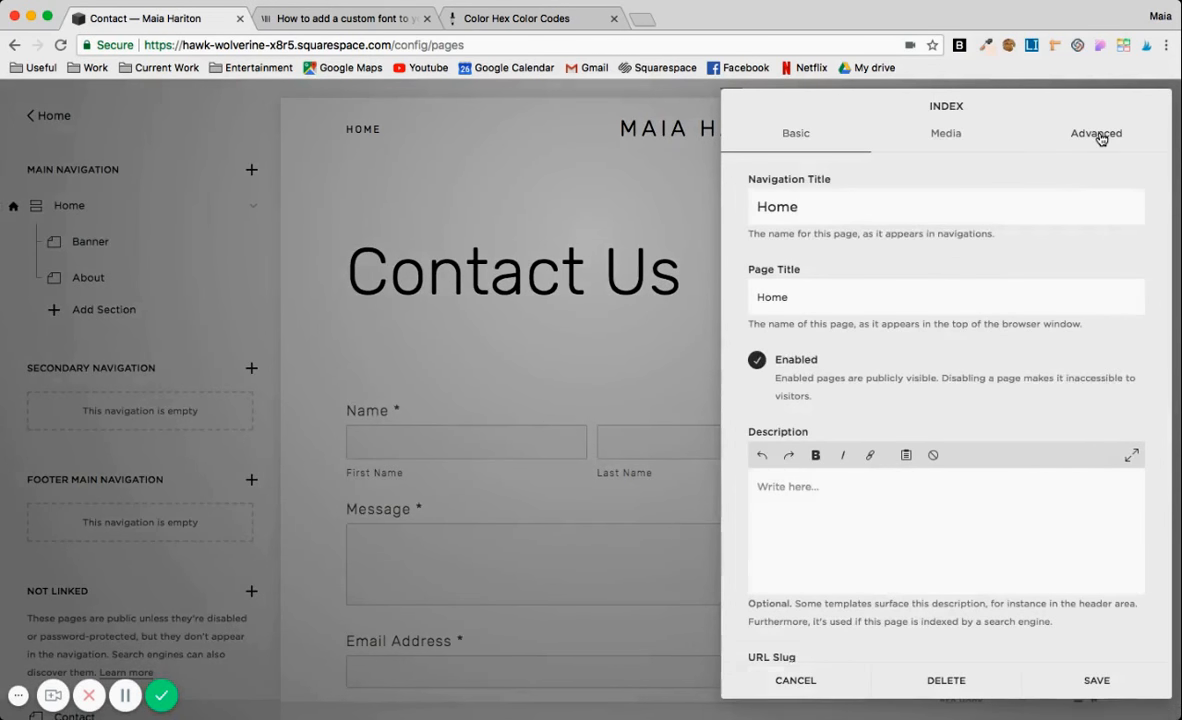
pyautogui.click(1097, 135)
pyautogui.press('super+v')
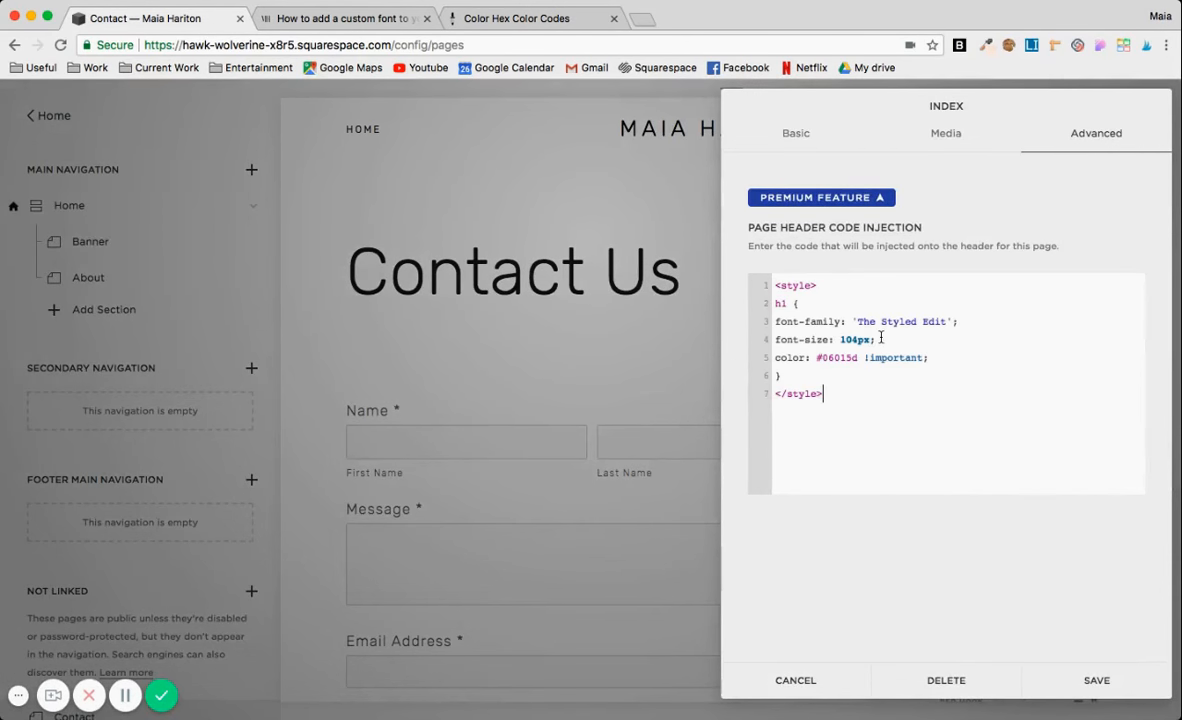
pyautogui.click(1072, 675)
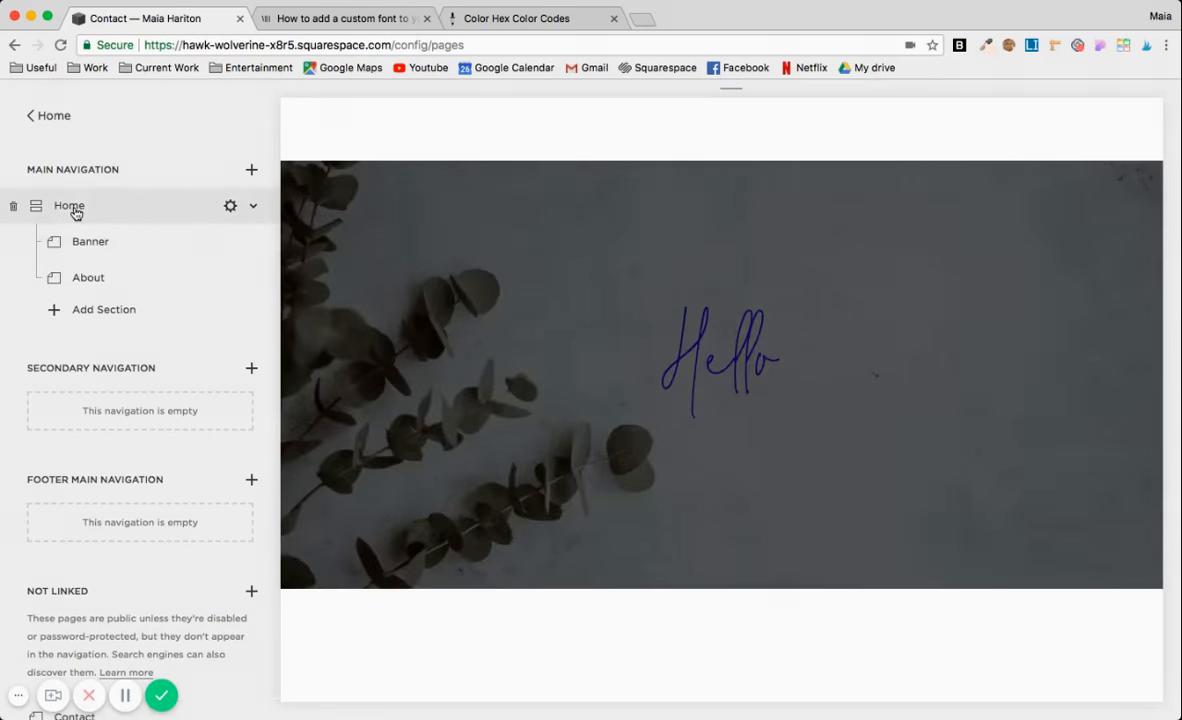
# Compare the heading fonts on the Home and Contact pages, ending on the Home page.
pyautogui.click(88, 205)
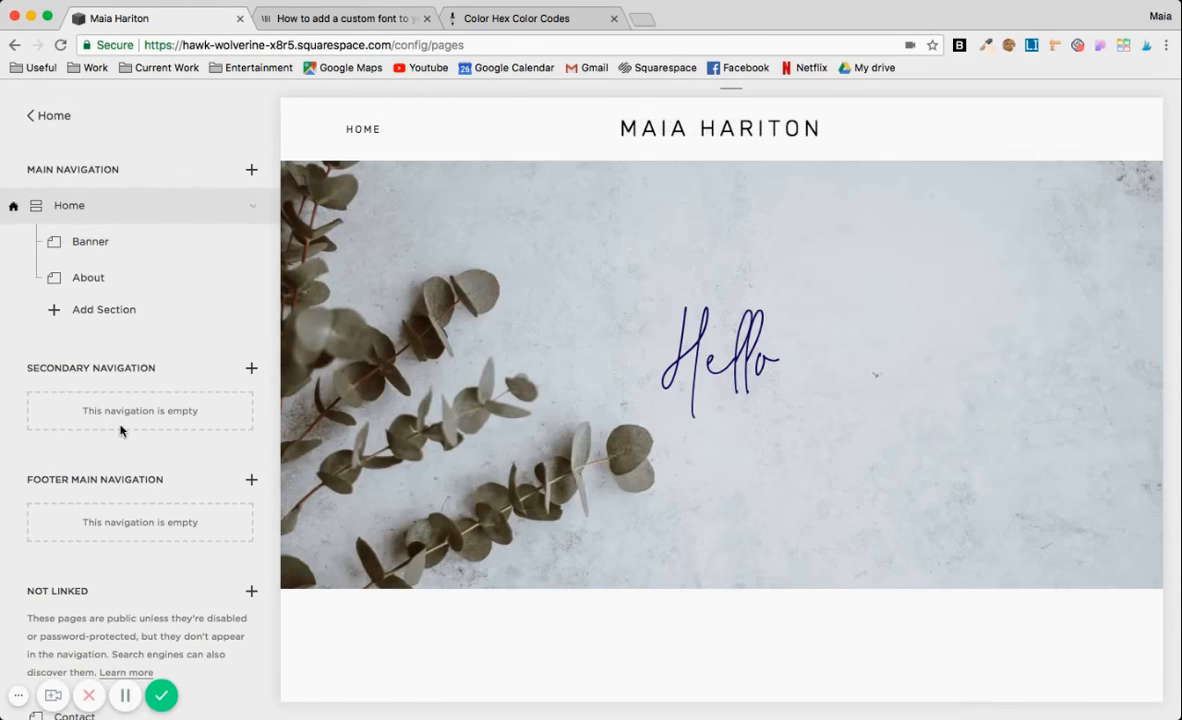
pyautogui.scroll(-3, 88, 470)
pyautogui.click(65, 587)
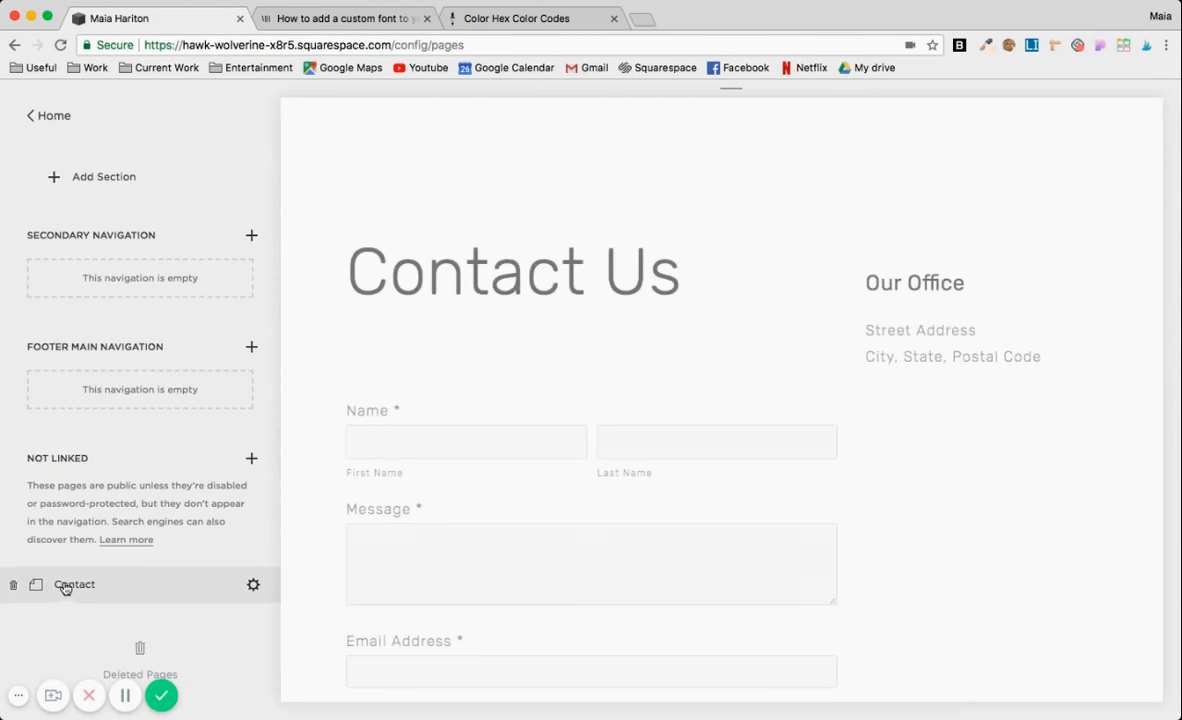
pyautogui.scroll(3, 80, 260)
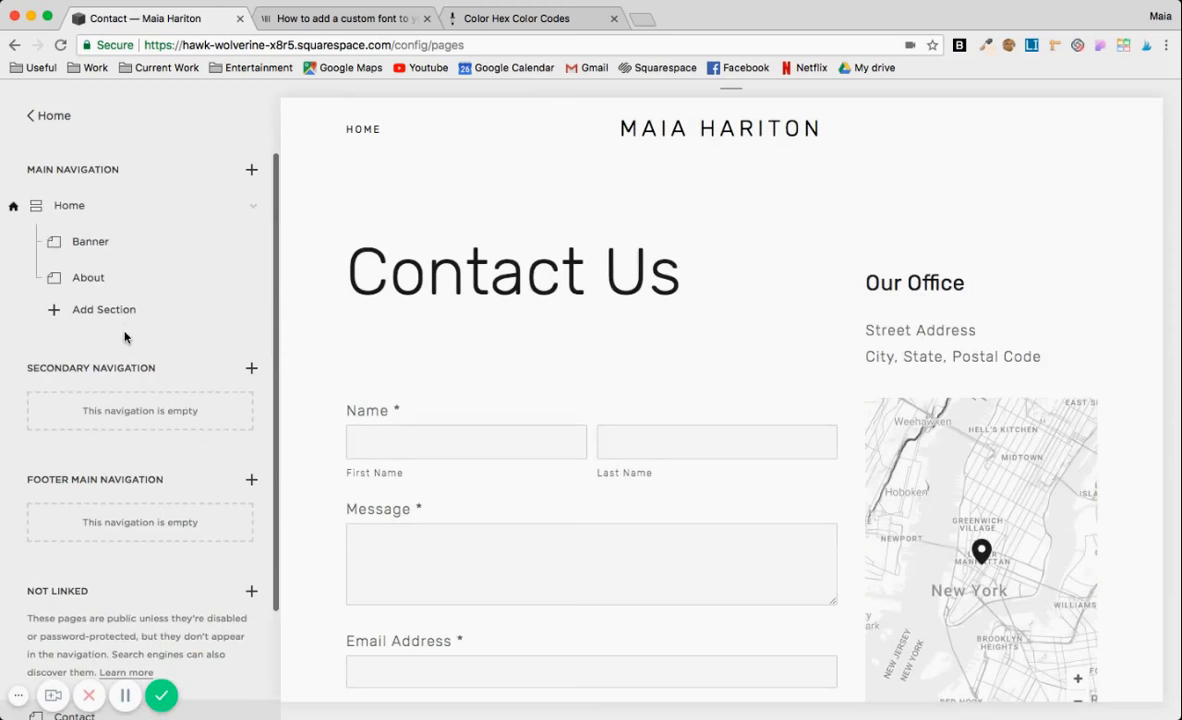
pyautogui.click(98, 215)
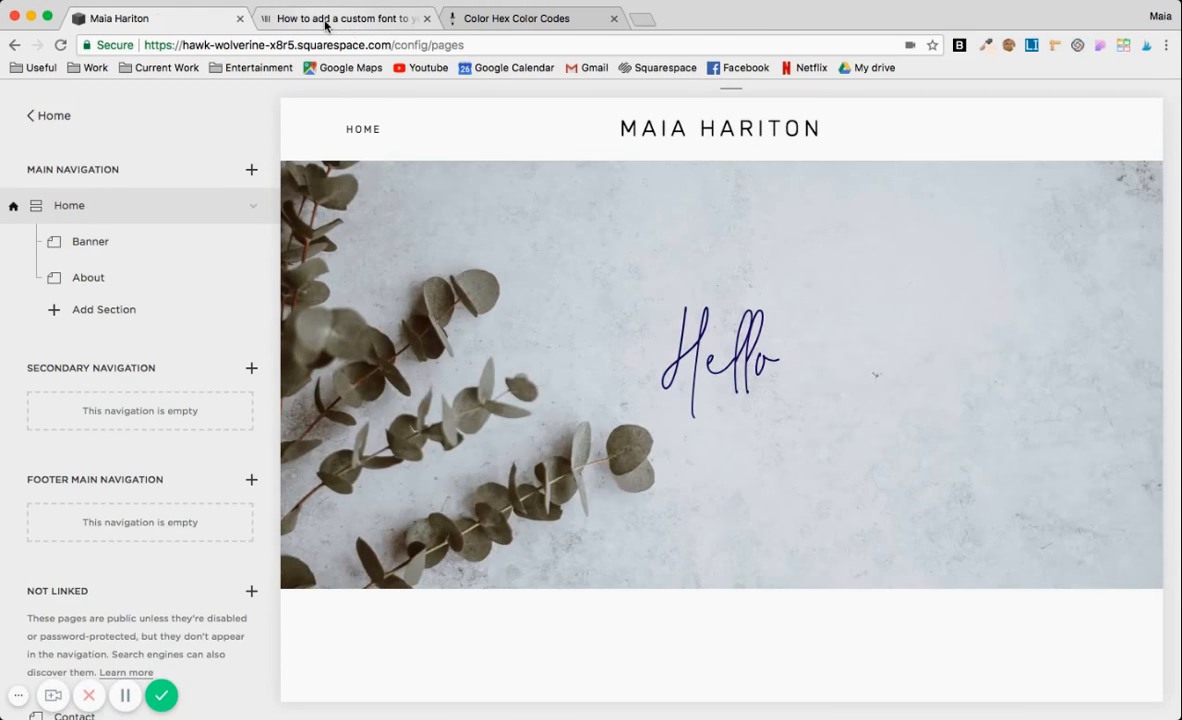
# Switch to the custom font tutorial and copy the whole h4 rule from its section on adding a new header.
pyautogui.moveTo(400, 326)
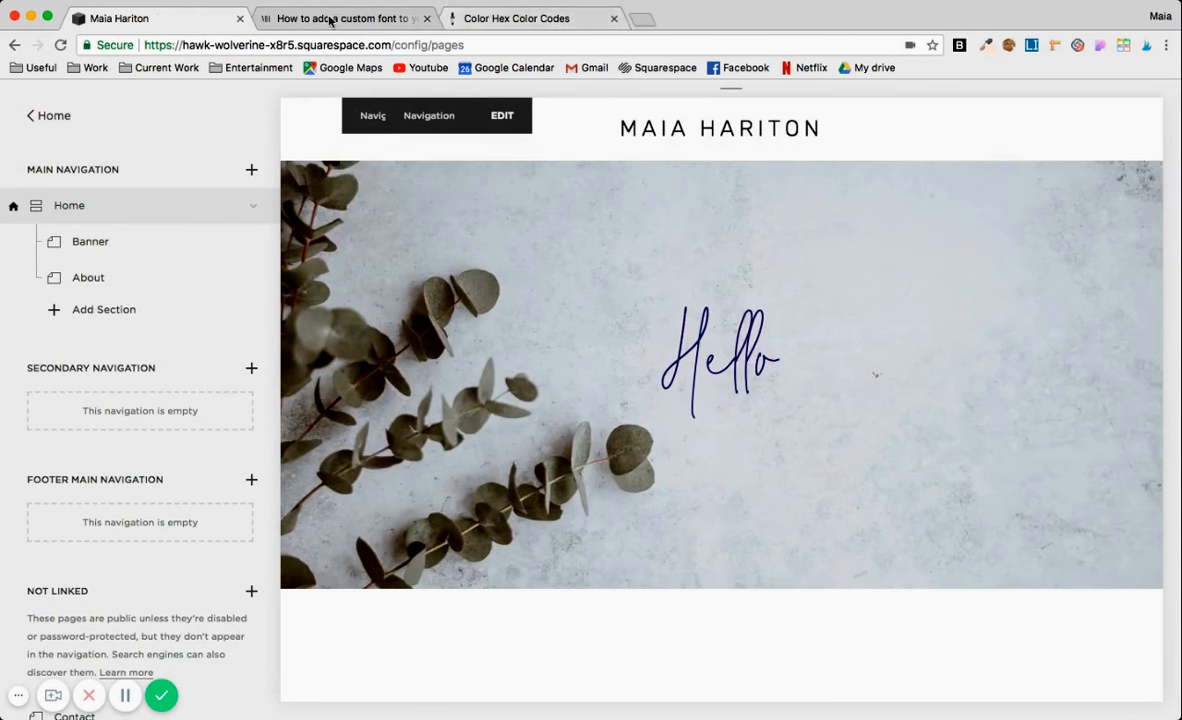
pyautogui.click(329, 21)
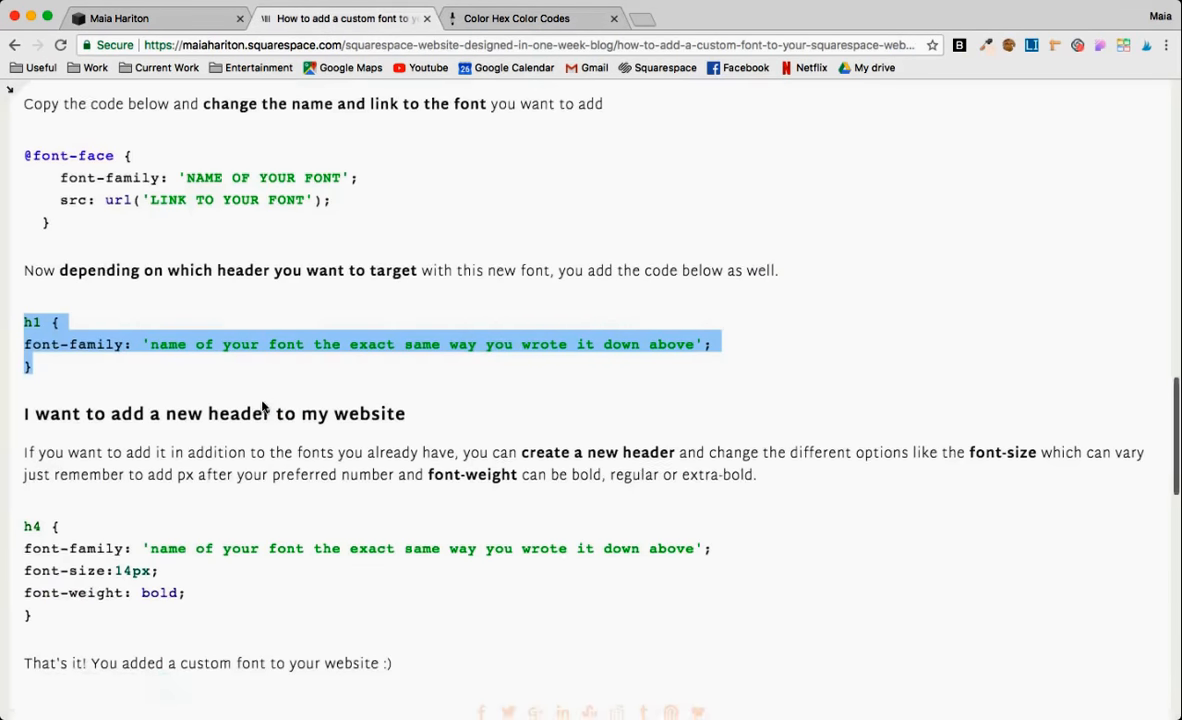
pyautogui.scroll(-2, 245, 378)
pyautogui.moveTo(23, 432); pyautogui.dragTo(48, 539)
pyautogui.press('super+c')
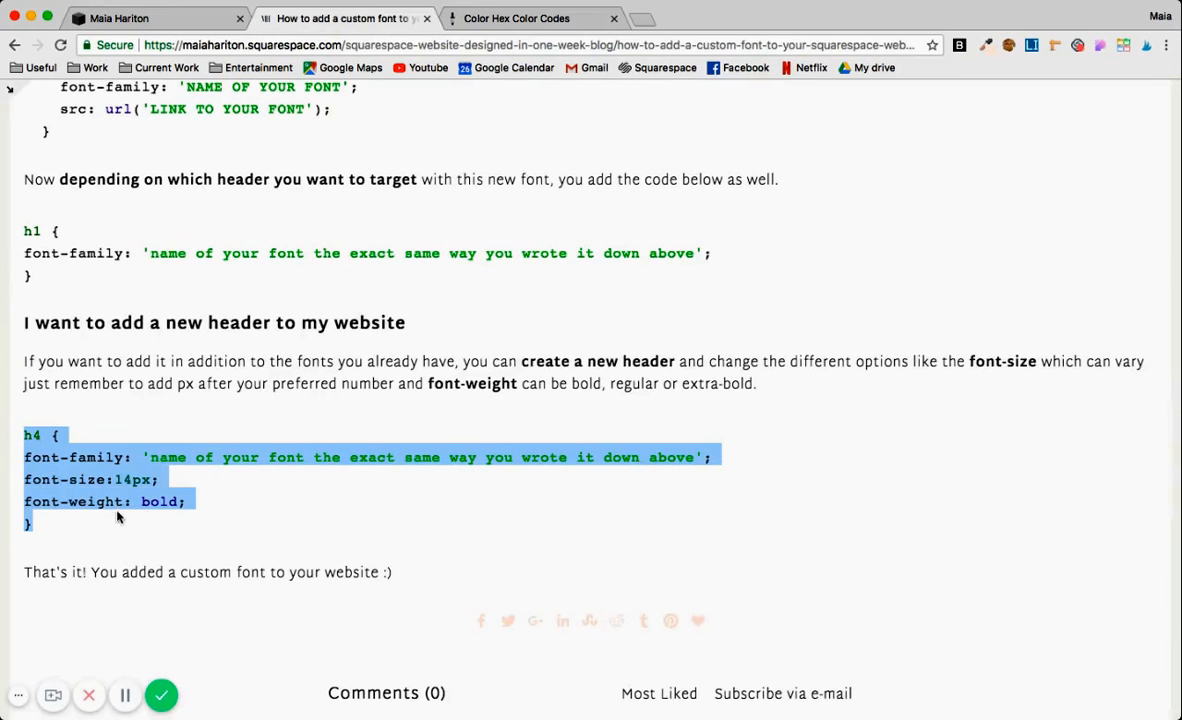
# Return to the Squarespace site and open the Custom CSS editor in the design settings.
pyautogui.click(143, 20)
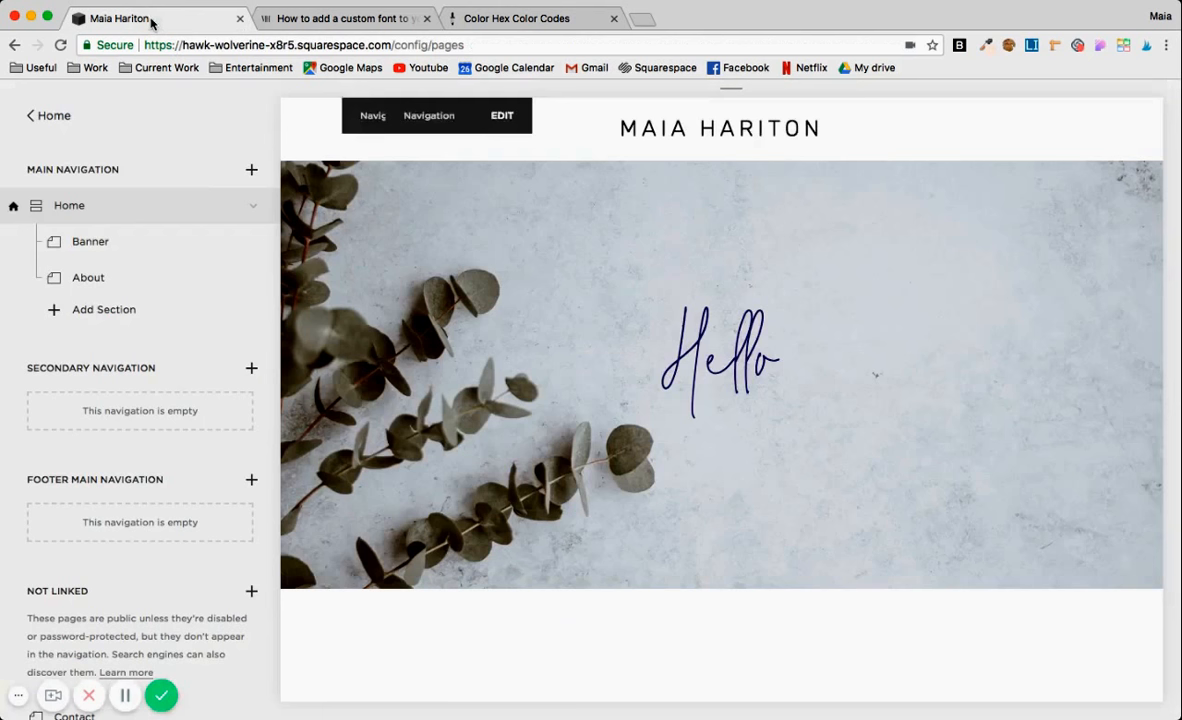
pyautogui.click(55, 116)
pyautogui.click(76, 428)
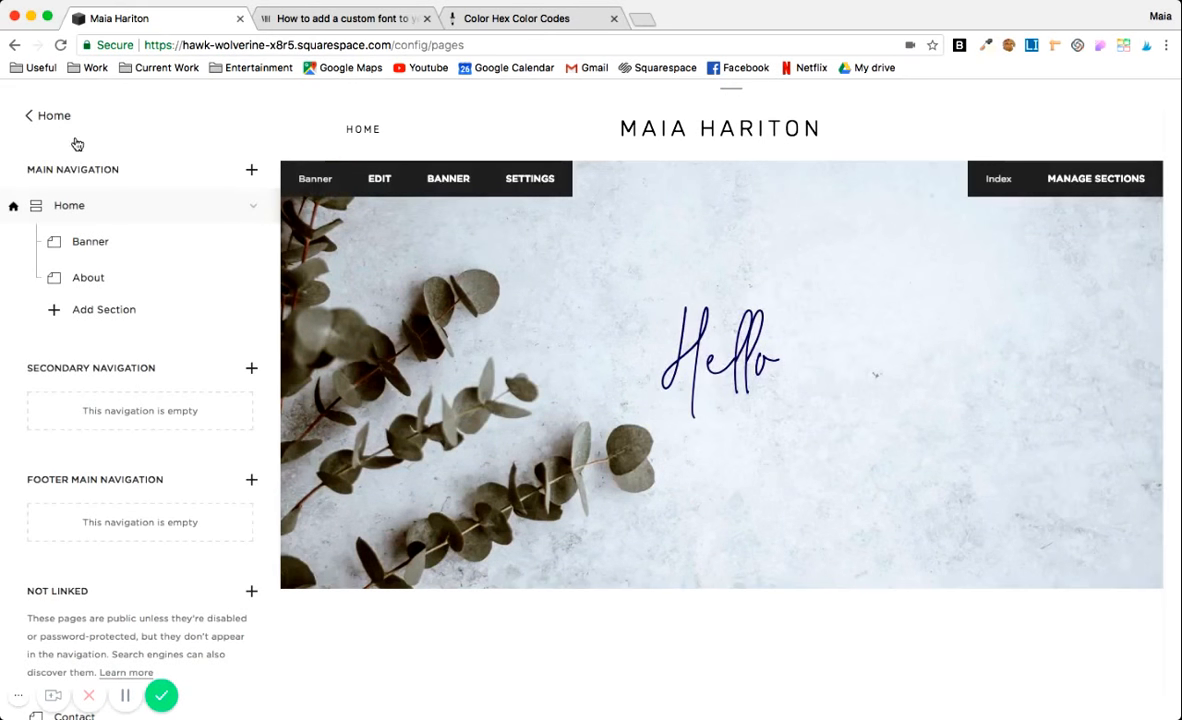
pyautogui.click(77, 143)
pyautogui.scroll(-2, 95, 490)
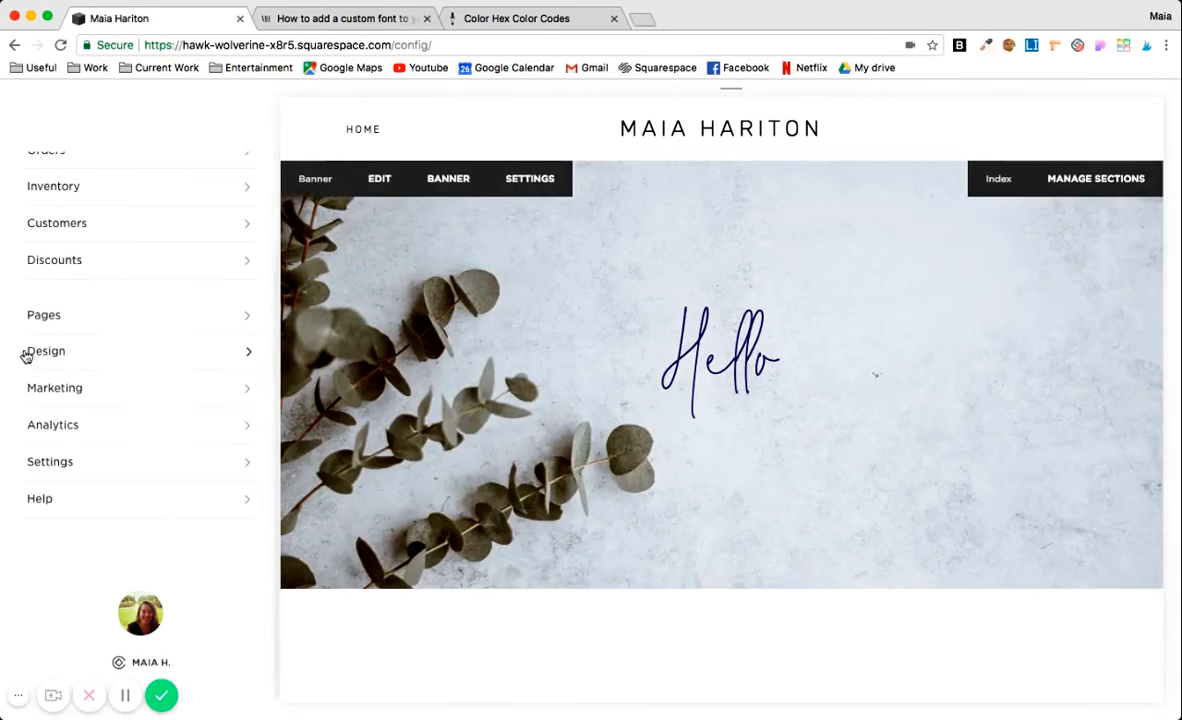
pyautogui.click(27, 356)
pyautogui.click(63, 519)
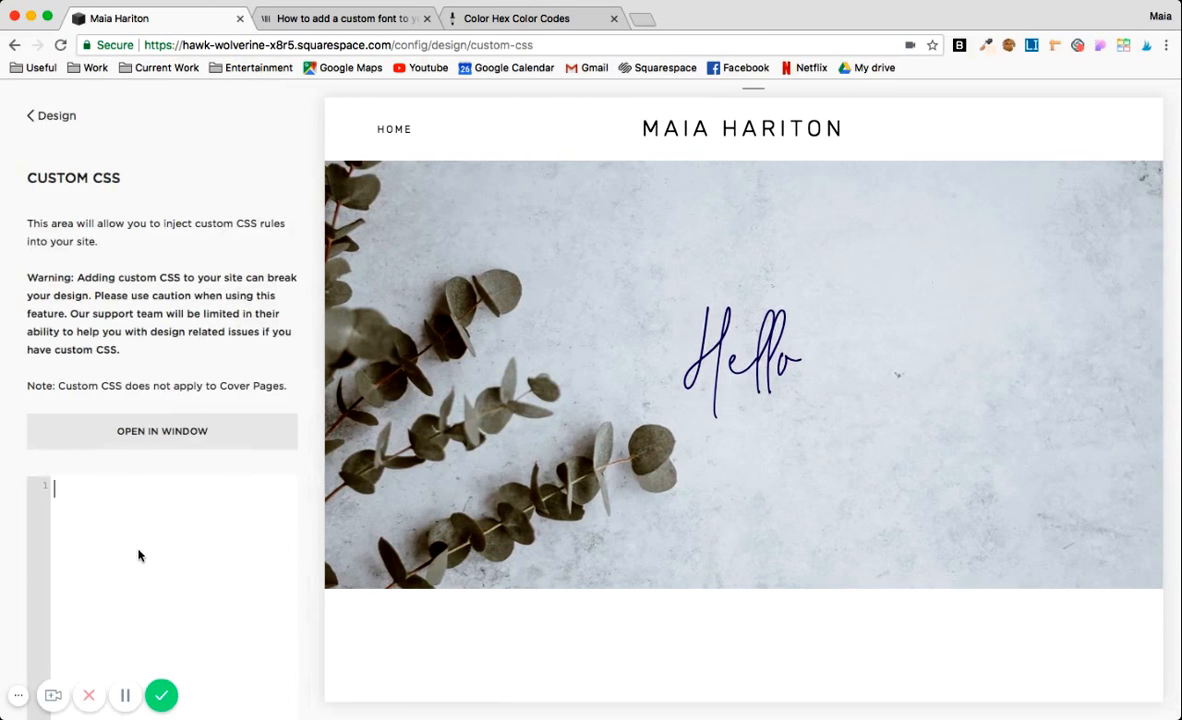
pyautogui.scroll(-4, 95, 364)
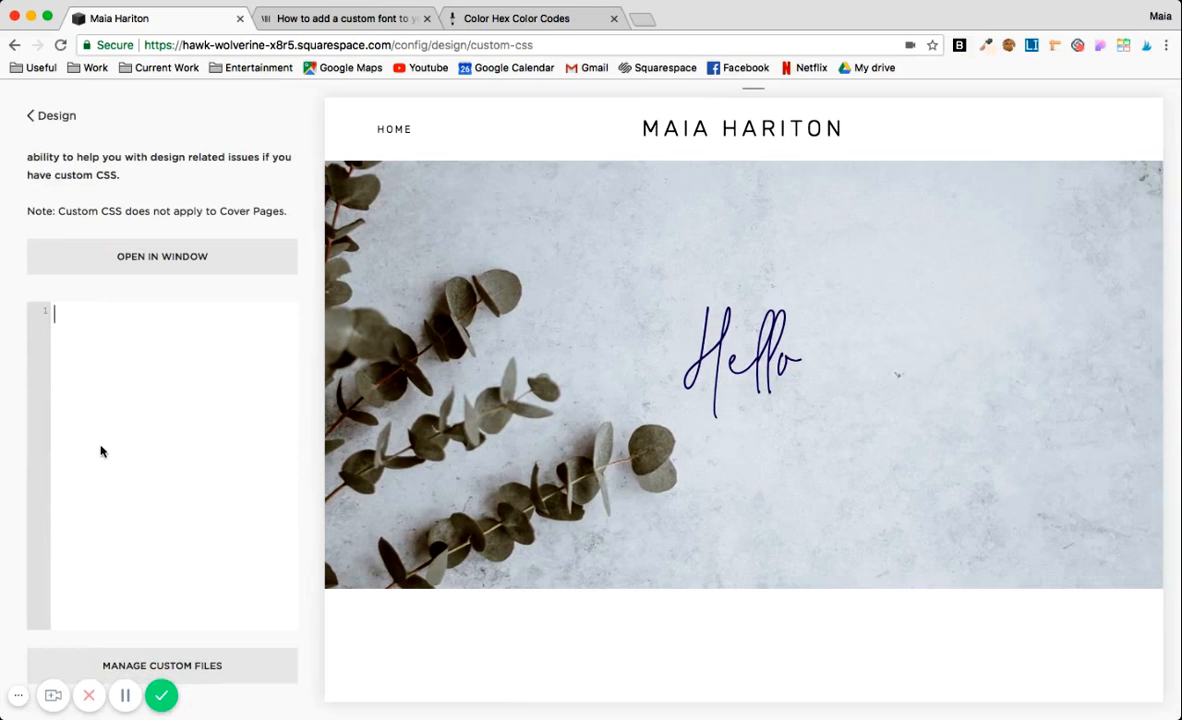
pyautogui.press('super+v')
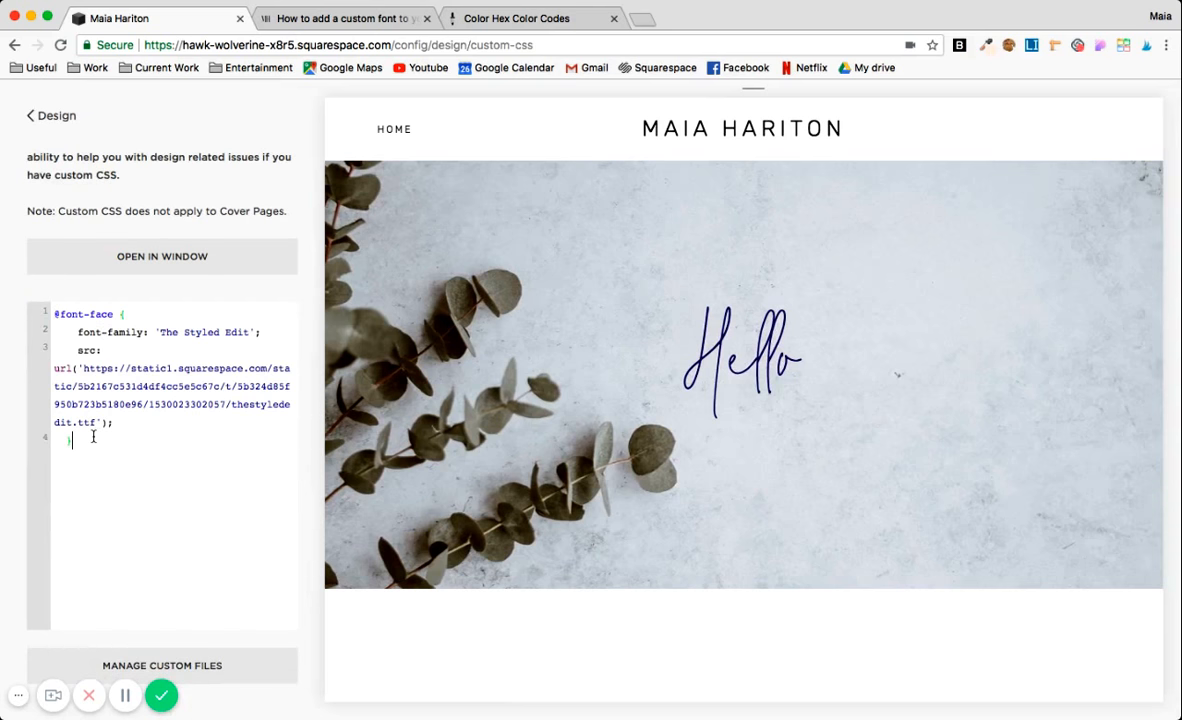
pyautogui.press('Return')
pyautogui.press('Return')
pyautogui.press('super+v')
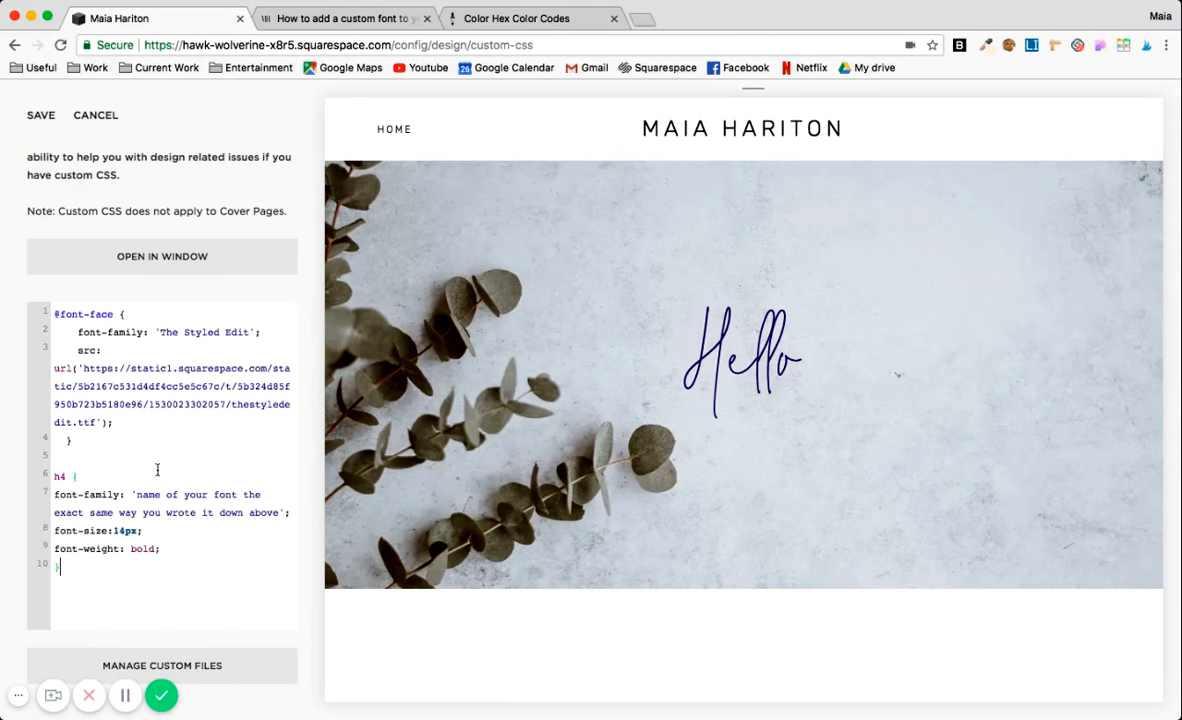
pyautogui.moveTo(270, 332); pyautogui.dragTo(76, 332)
pyautogui.press('super+c')
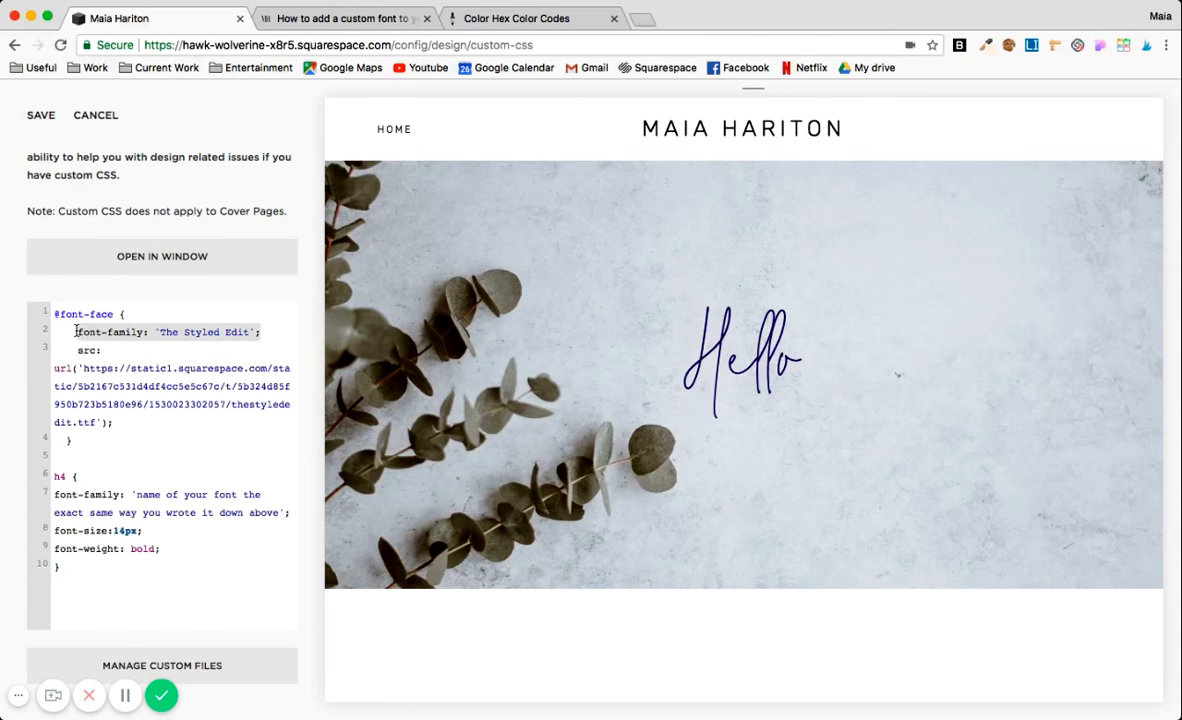
pyautogui.moveTo(287, 511); pyautogui.dragTo(12, 500)
pyautogui.press('super+v')
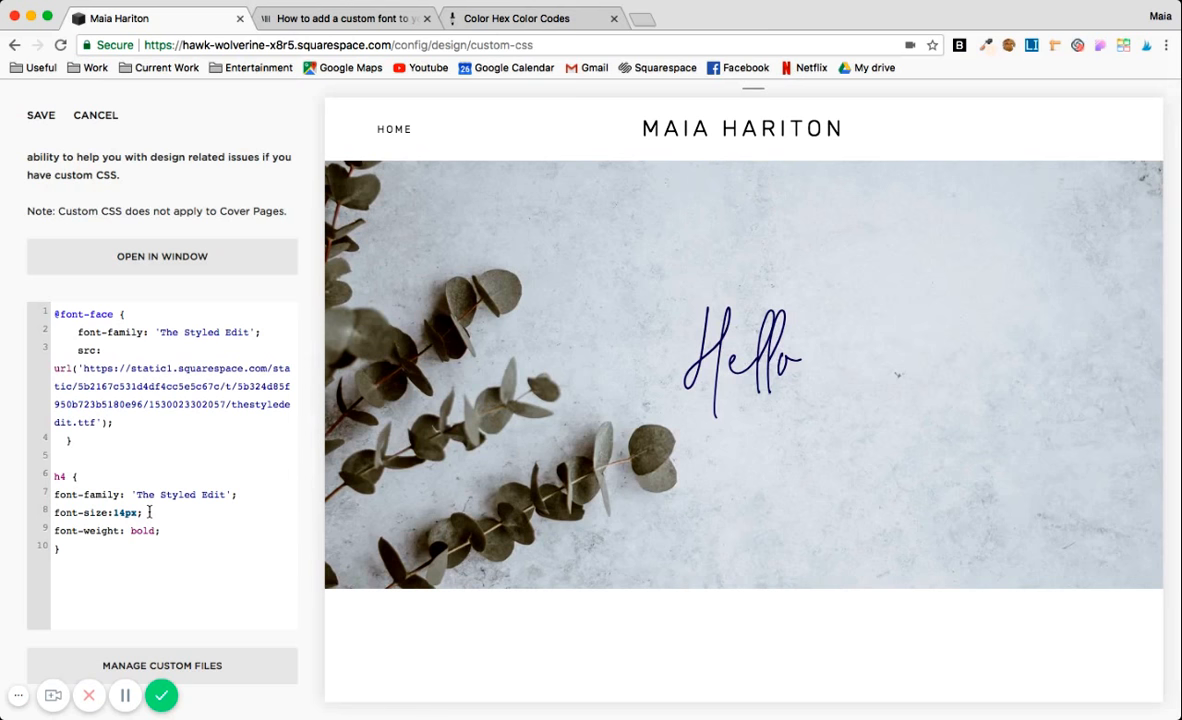
# Set the h4 rule's font size to 104px and save the Custom CSS.
pyautogui.doubleClick(116, 513)
pyautogui.write('104px')
pyautogui.moveTo(160, 533); pyautogui.dragTo(51, 531)
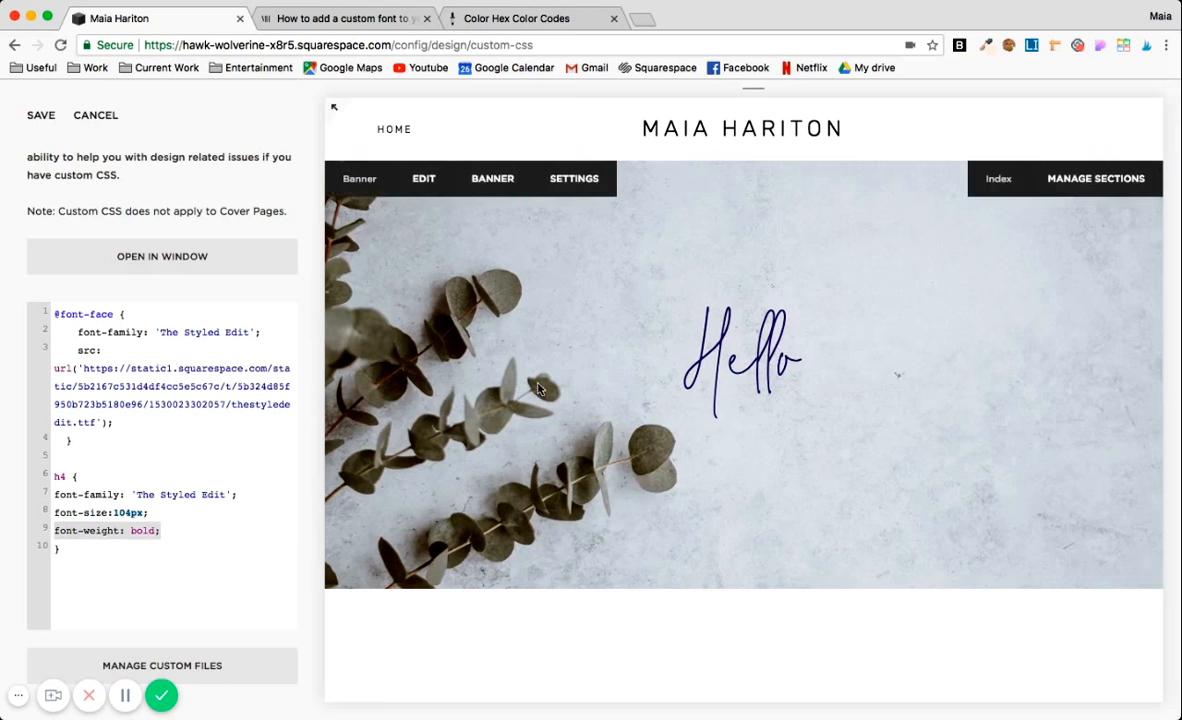
pyautogui.click(40, 116)
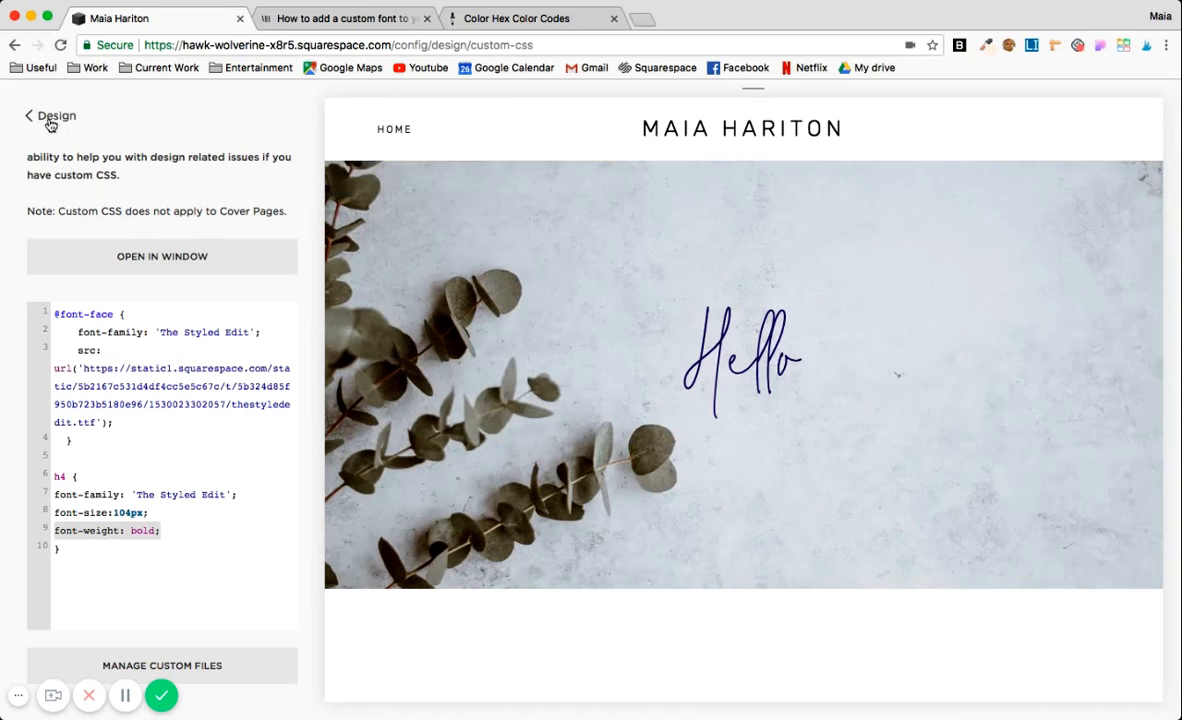
# Leave the Custom CSS editor, open the home page's Banner section for editing and delete its "Hello" text block.
pyautogui.click(47, 117)
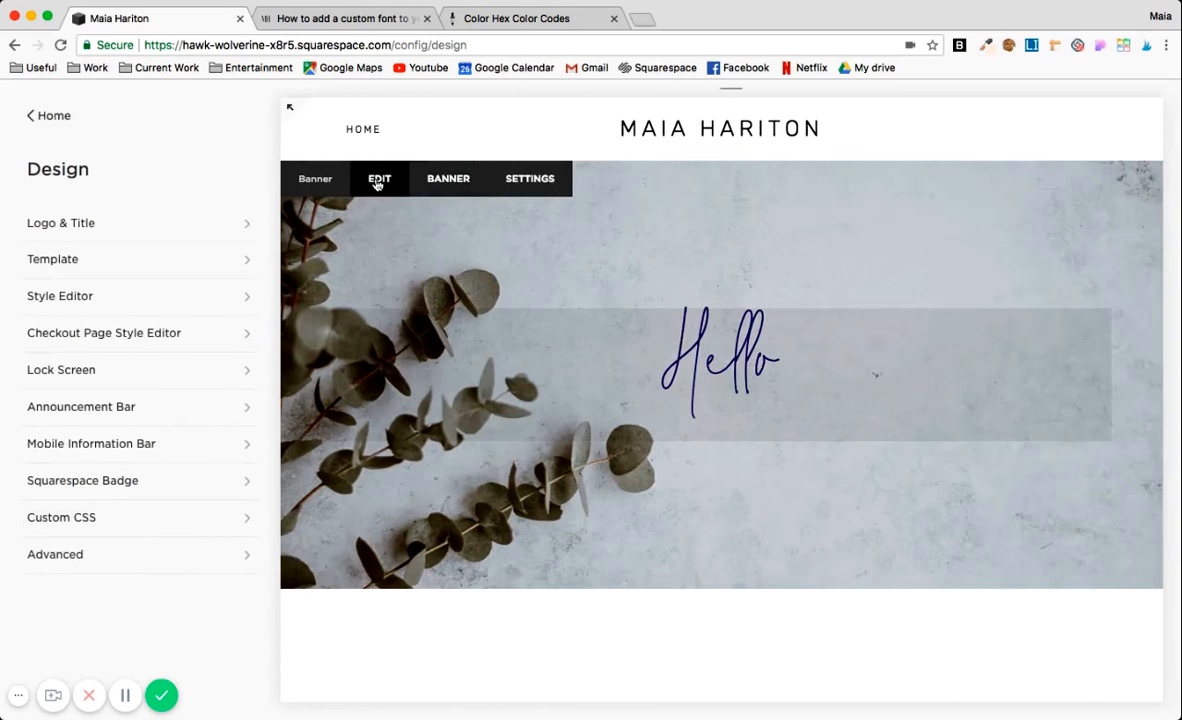
pyautogui.click(379, 185)
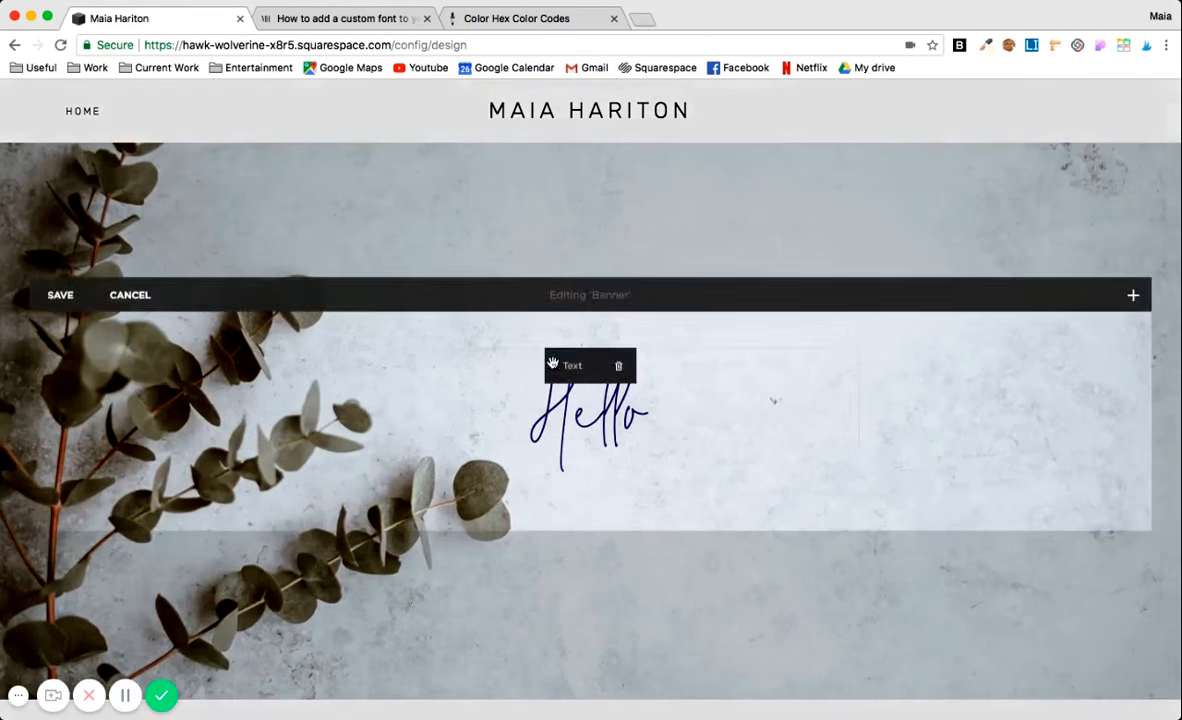
pyautogui.click(622, 376)
pyautogui.click(685, 418)
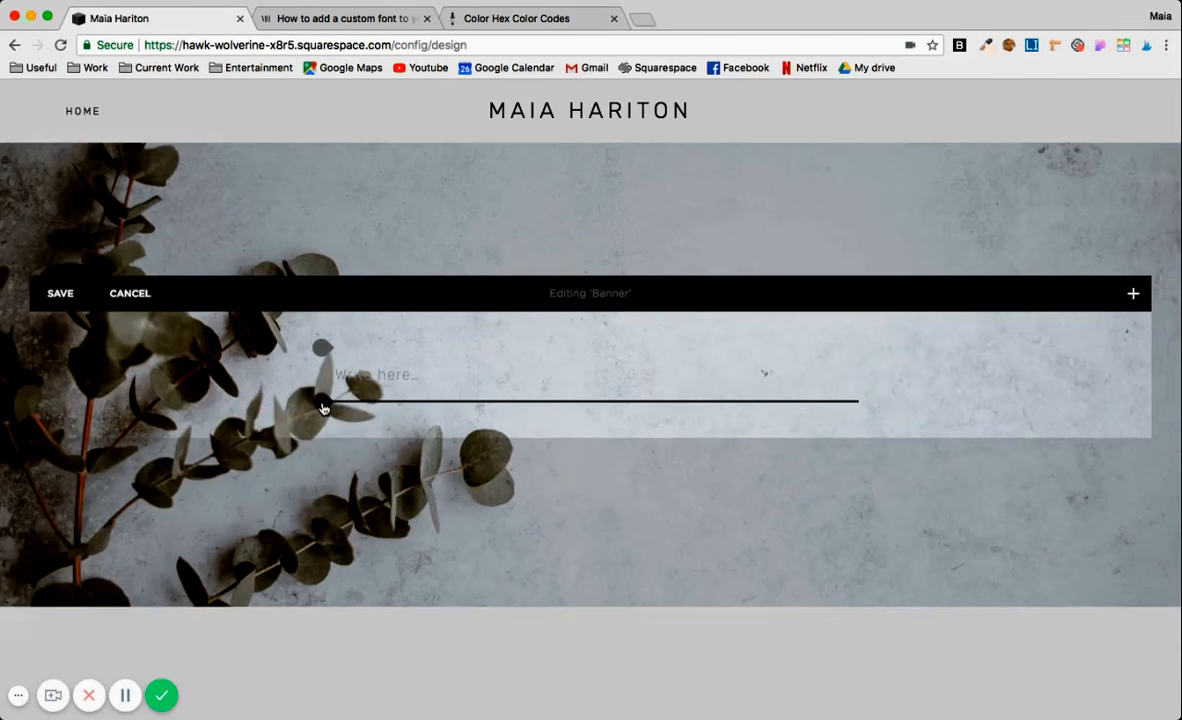
# Insert a Markdown block below the empty text block in the banner, containing <h4>Hello</h4>, and apply it.
pyautogui.click(323, 408)
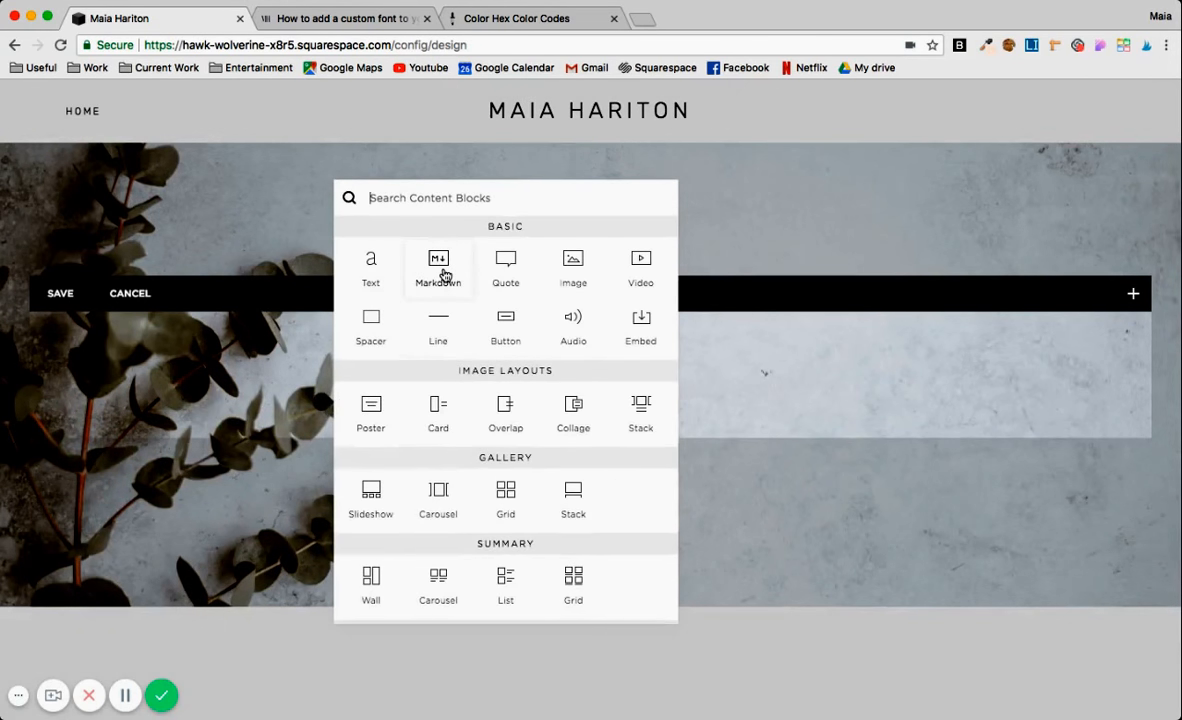
pyautogui.click(445, 275)
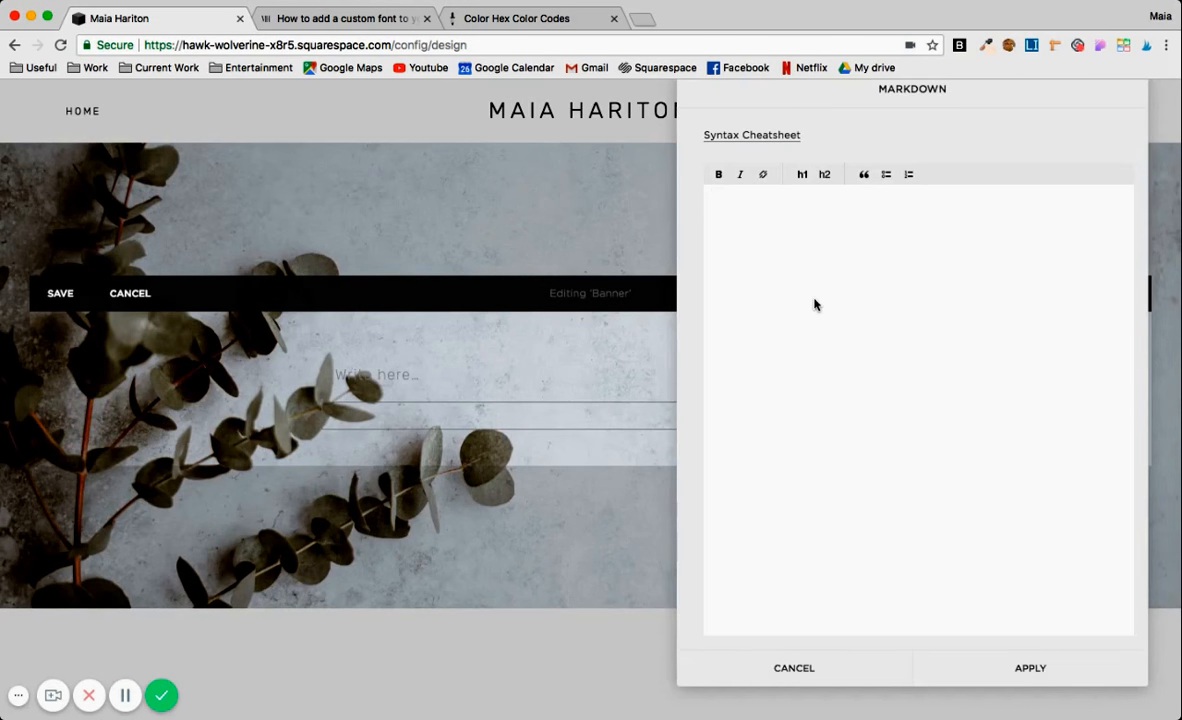
pyautogui.write('<h4')
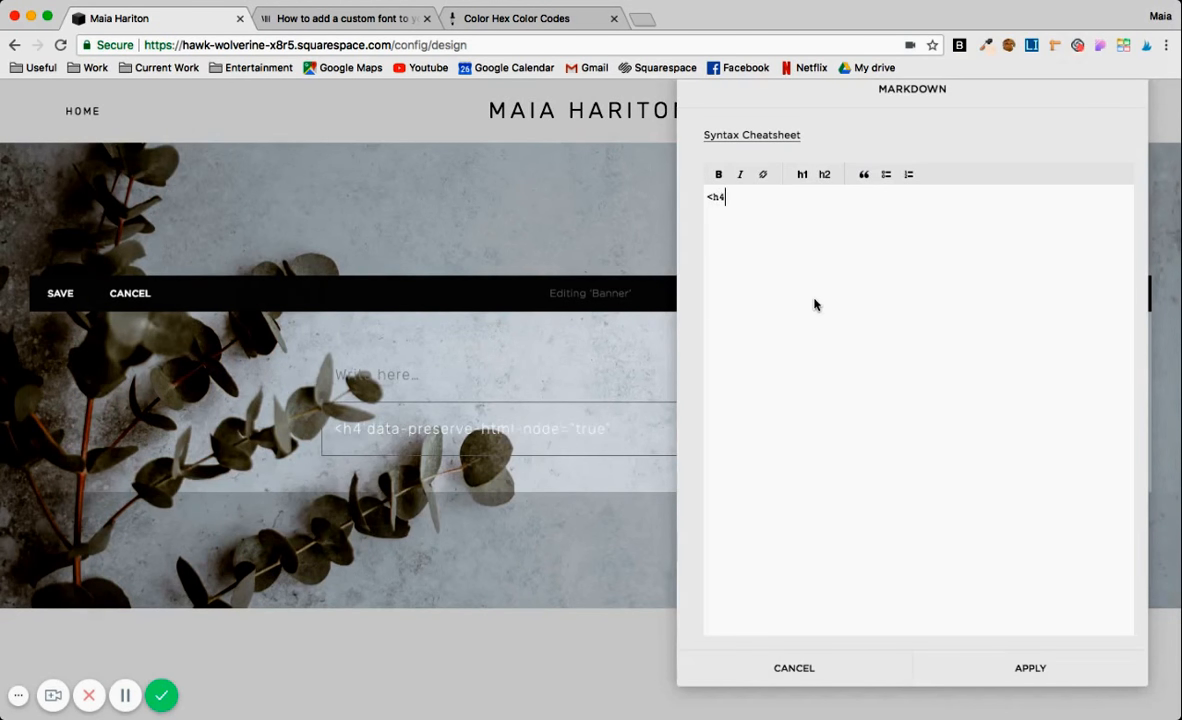
pyautogui.write('>Hello<')
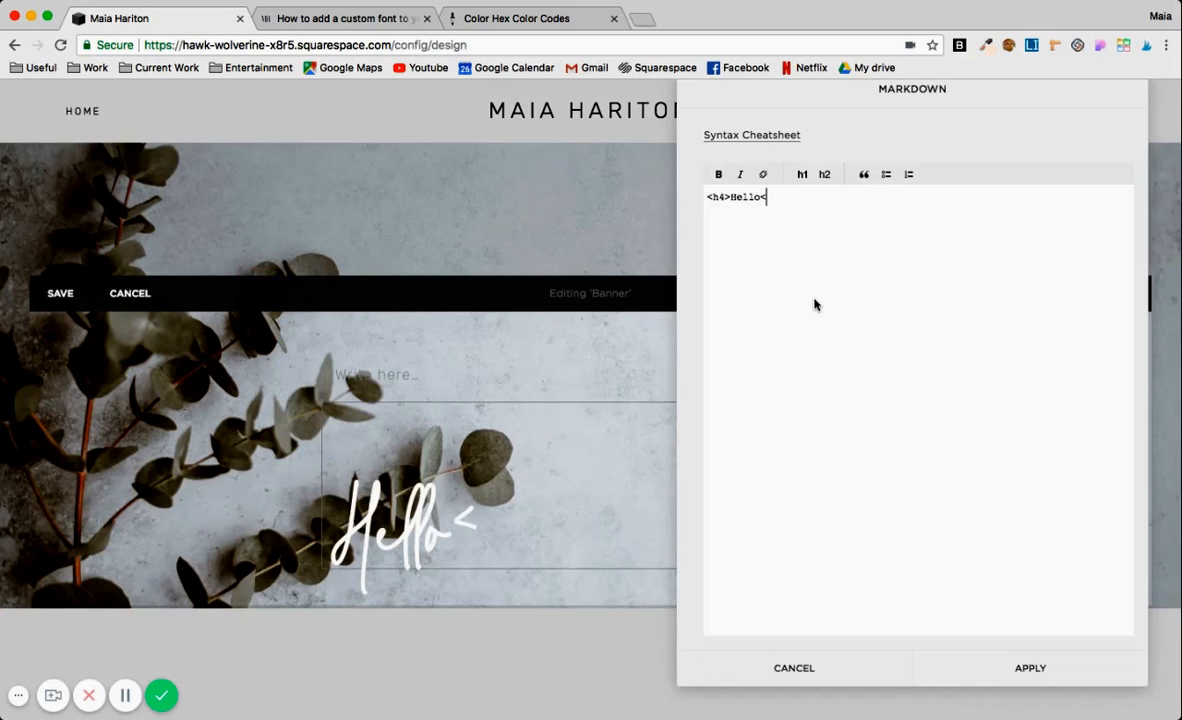
pyautogui.write('/h4>')
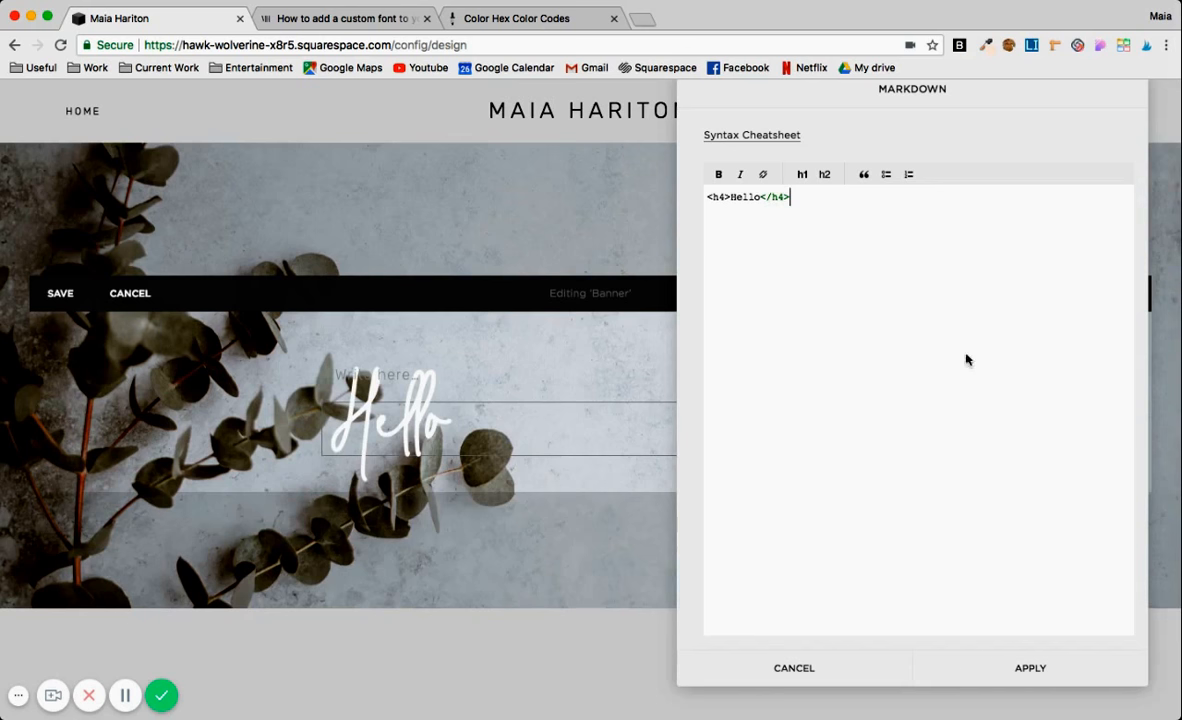
pyautogui.click(1028, 667)
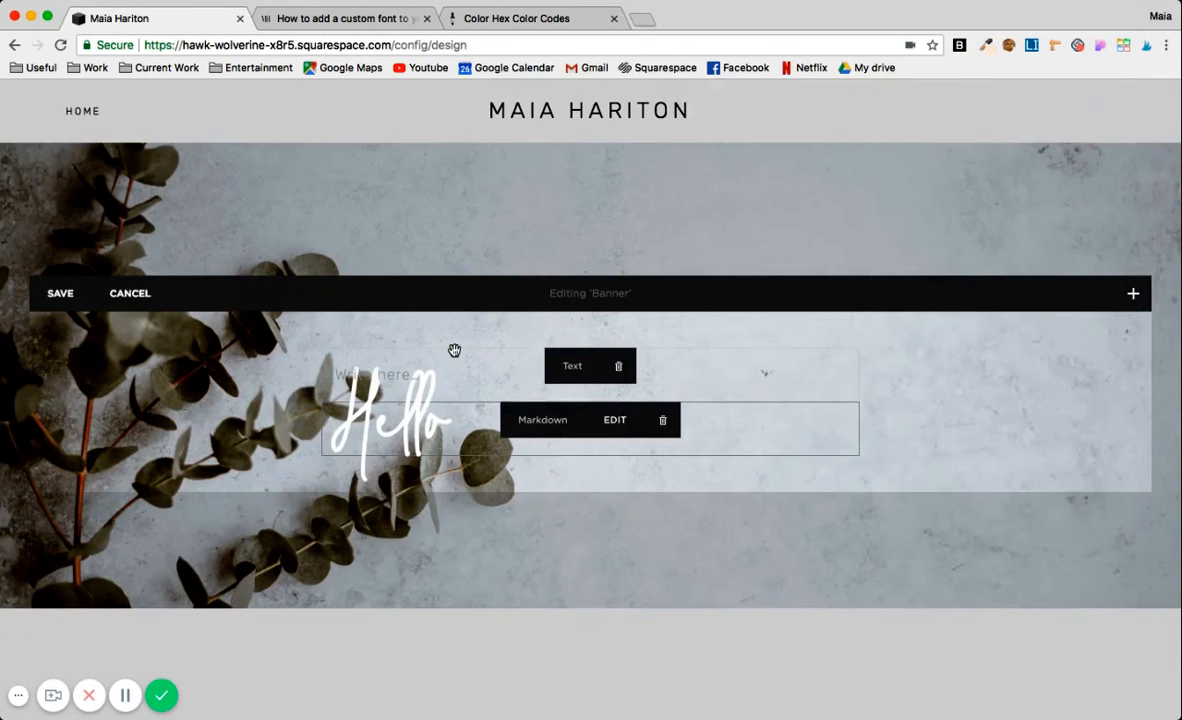
# Delete the empty text block above the Markdown block and save the banner.
pyautogui.click(618, 366)
pyautogui.click(641, 414)
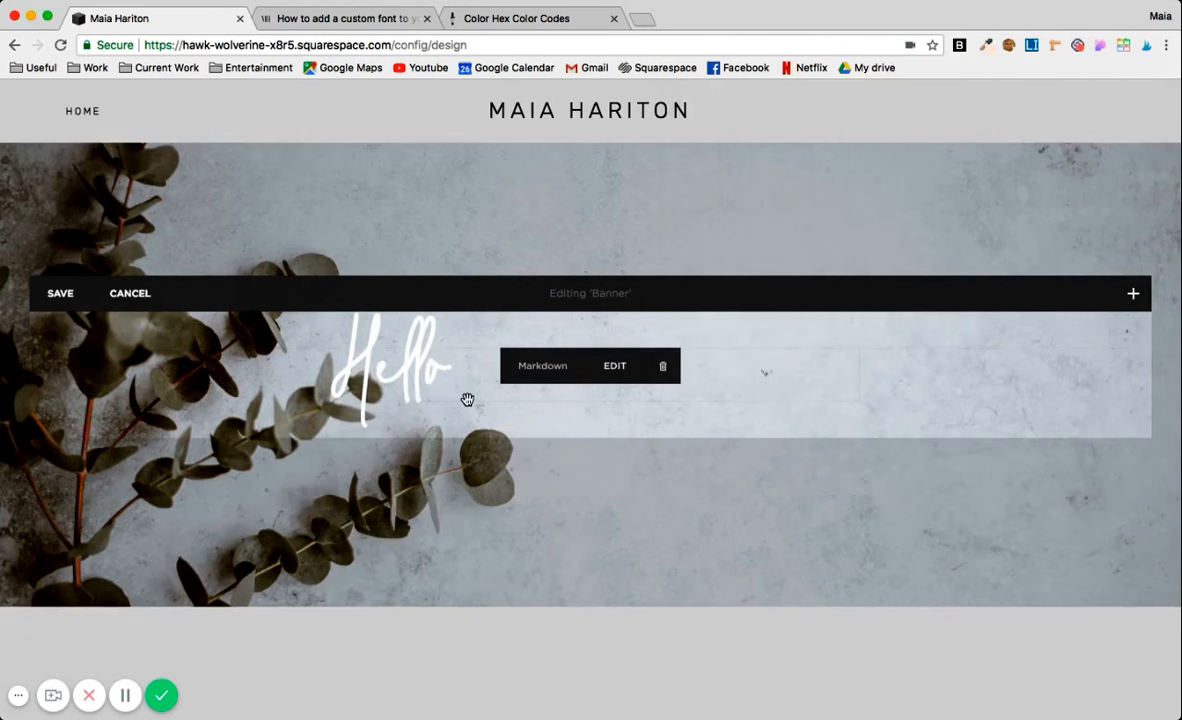
pyautogui.click(60, 294)
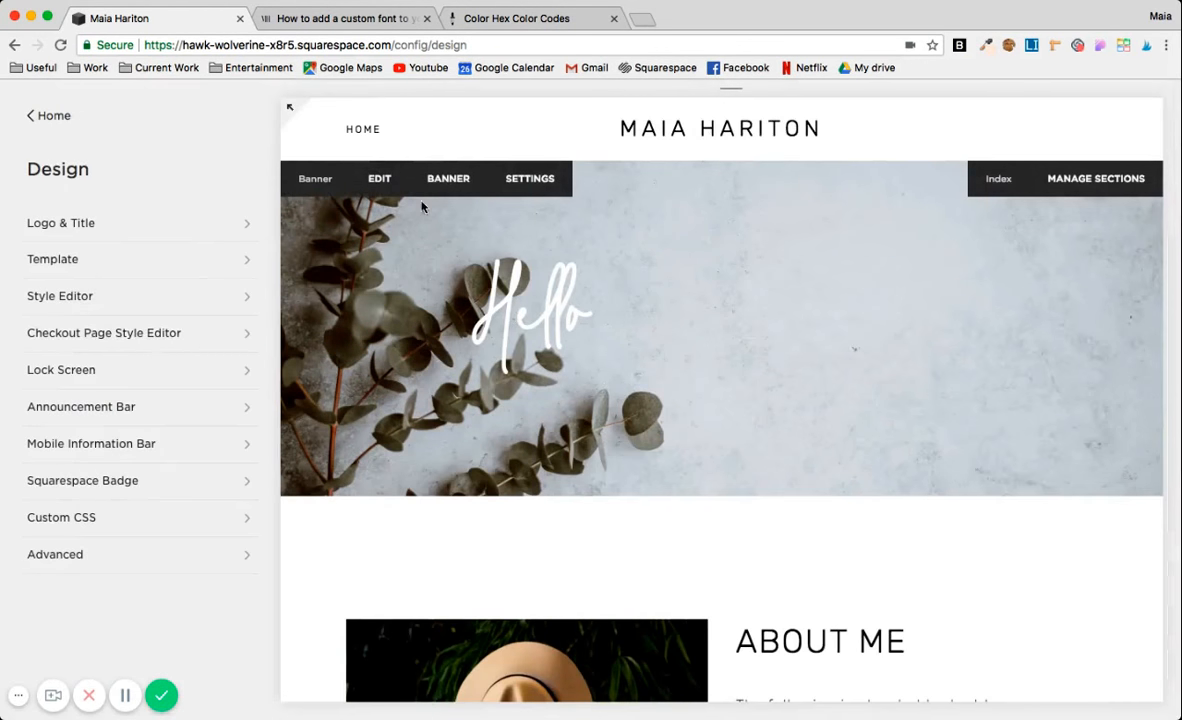
pyautogui.click(381, 180)
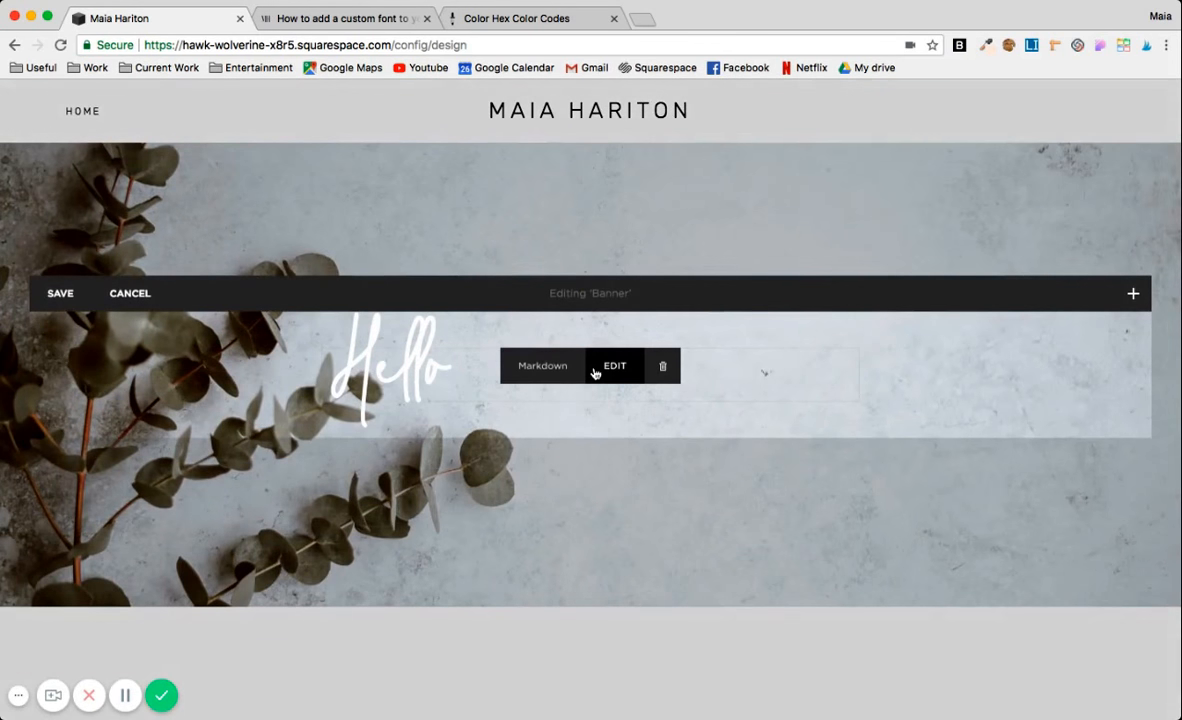
pyautogui.click(70, 294)
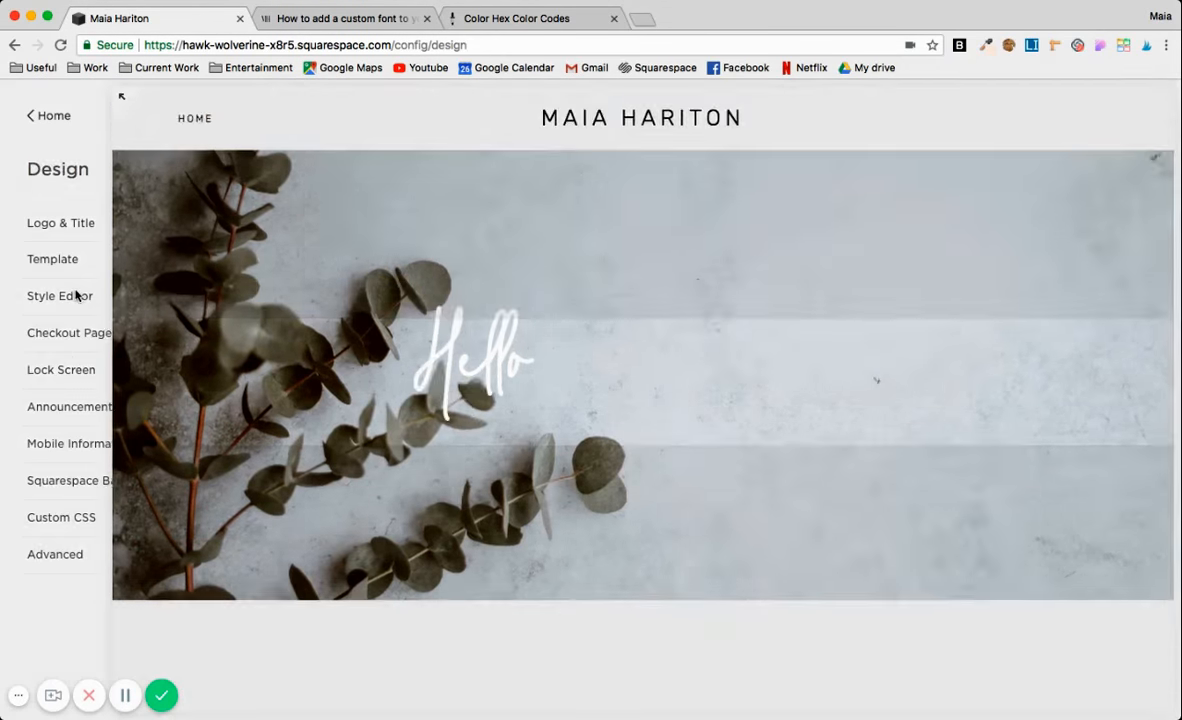
# Open the Custom CSS editor in the design settings and bring up the h4 rule.
pyautogui.click(85, 517)
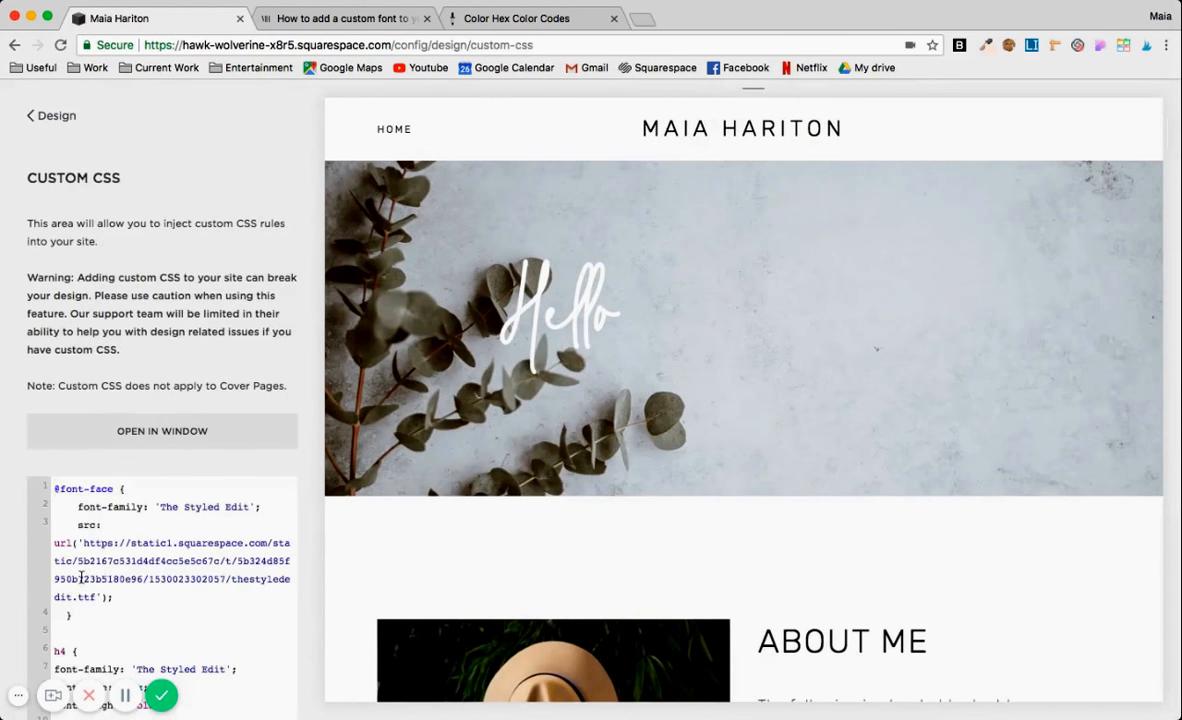
pyautogui.scroll(-1, 80, 577)
pyautogui.scroll(-3, 80, 577)
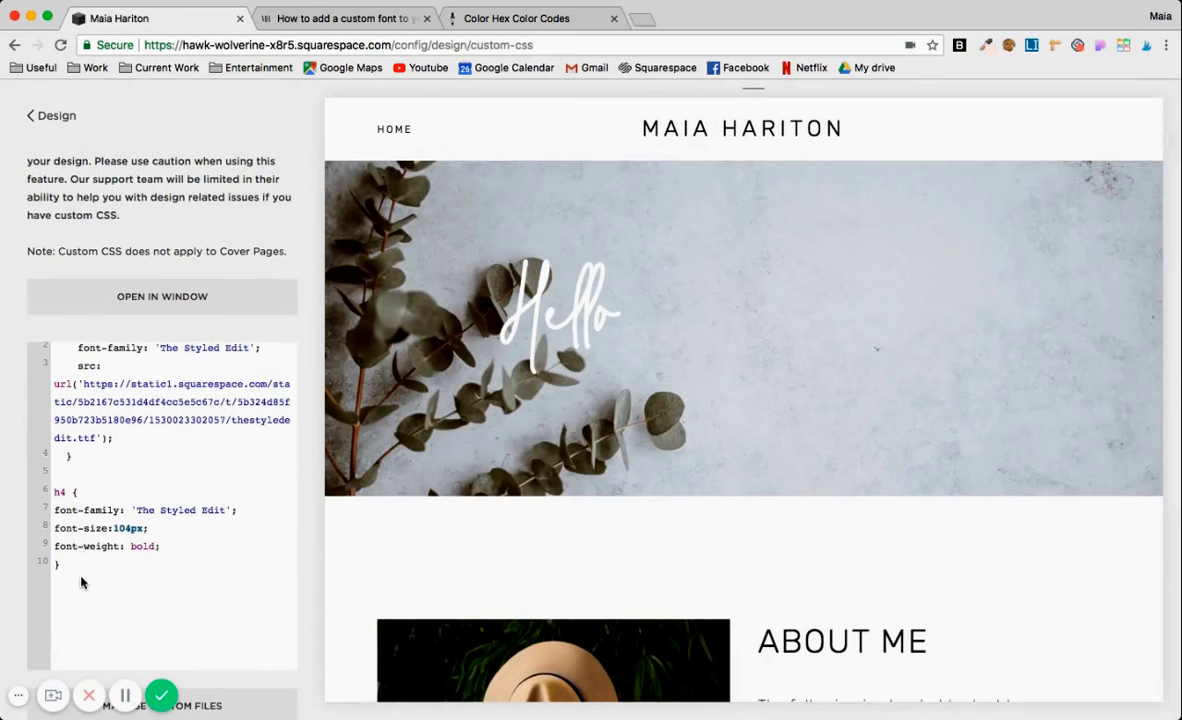
pyautogui.moveTo(571, 328)
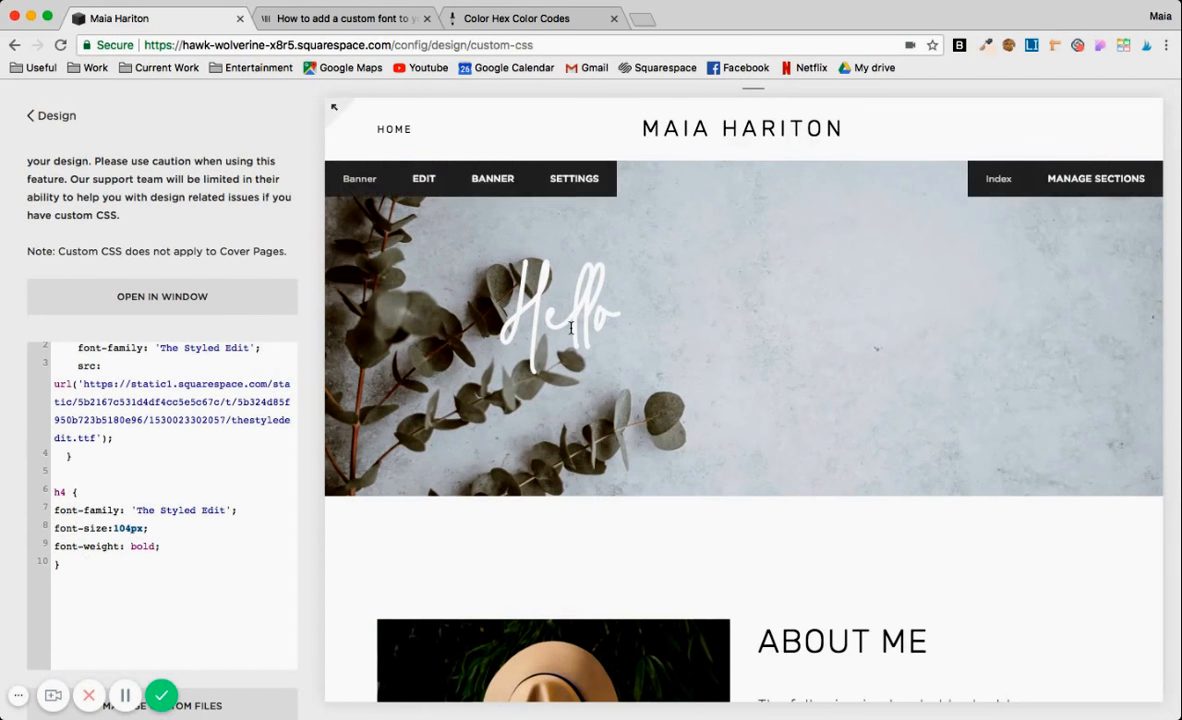